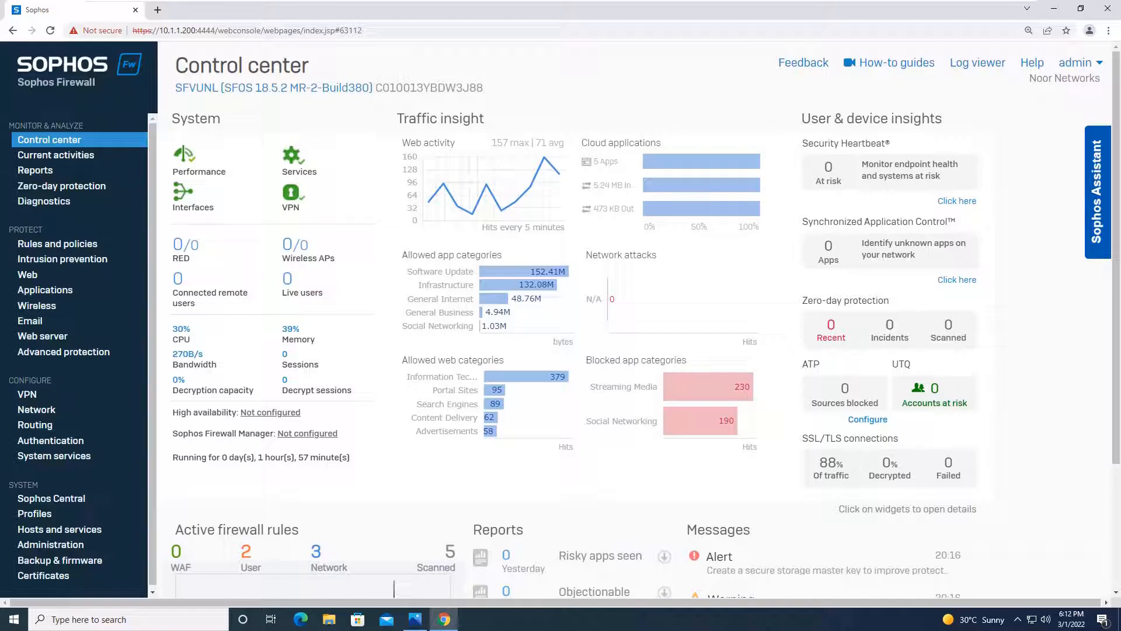
Step: Review the Sophos LAB network diagram in Photos and return to the firewall console in Chrome
key(alt+Tab)
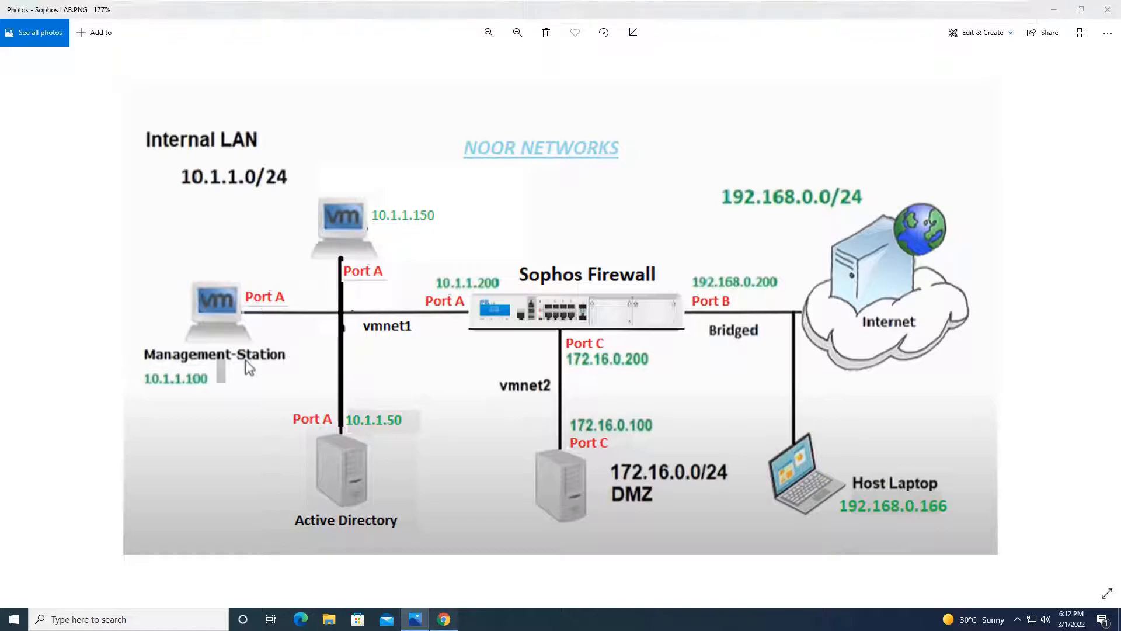
click(443, 620)
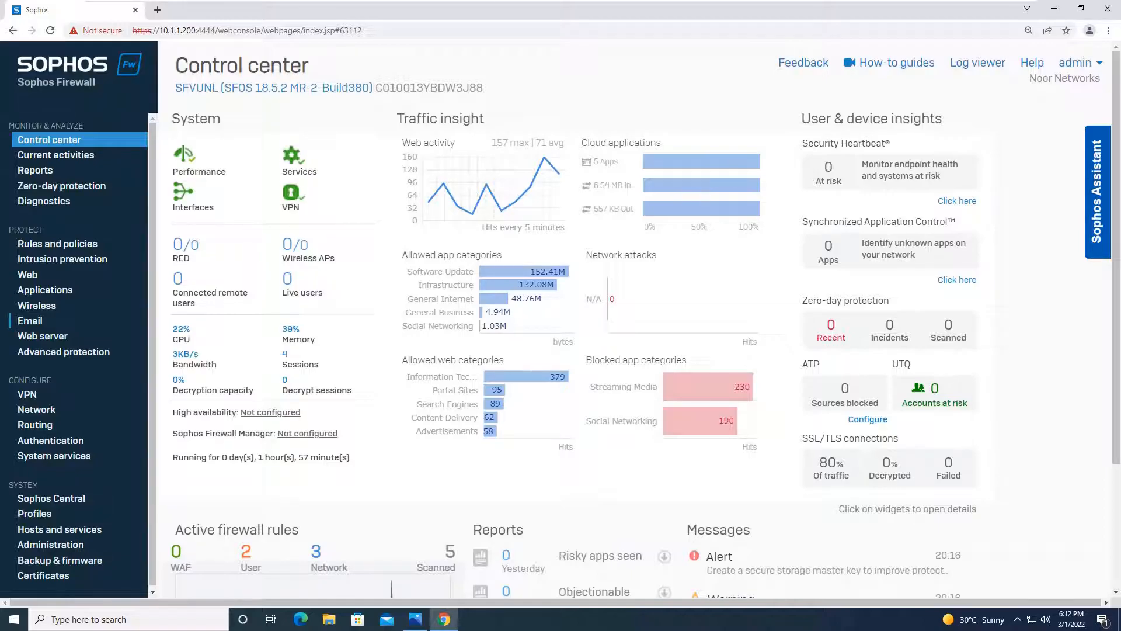
Step: Examine the firewall's web policies, web categories and URL groups, ending back on the policies
click(27, 275)
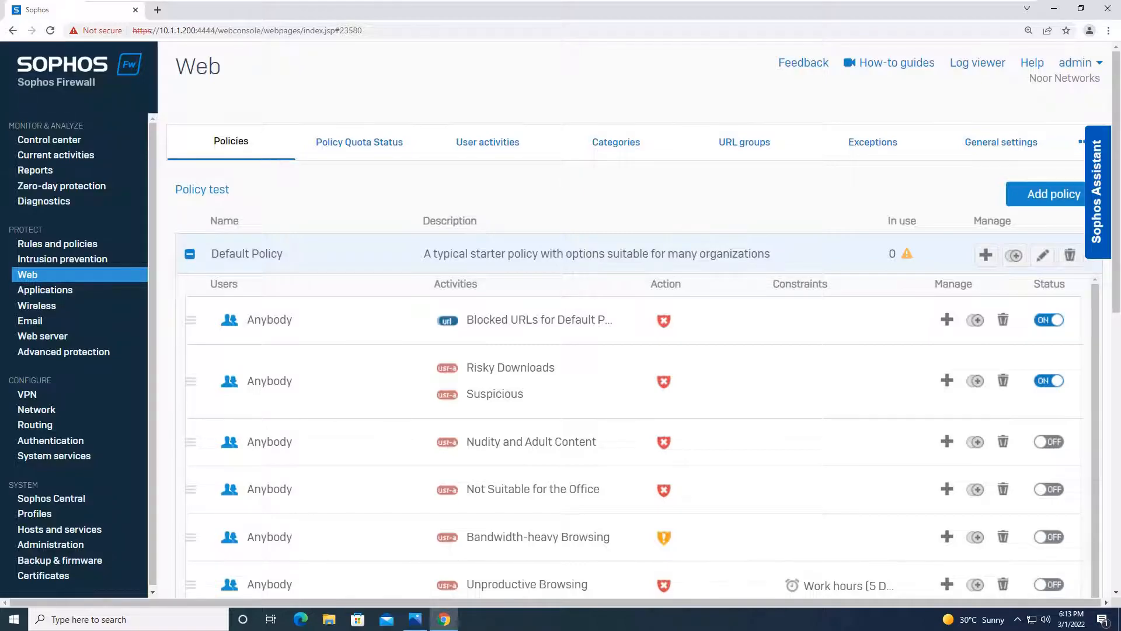
click(27, 274)
click(616, 142)
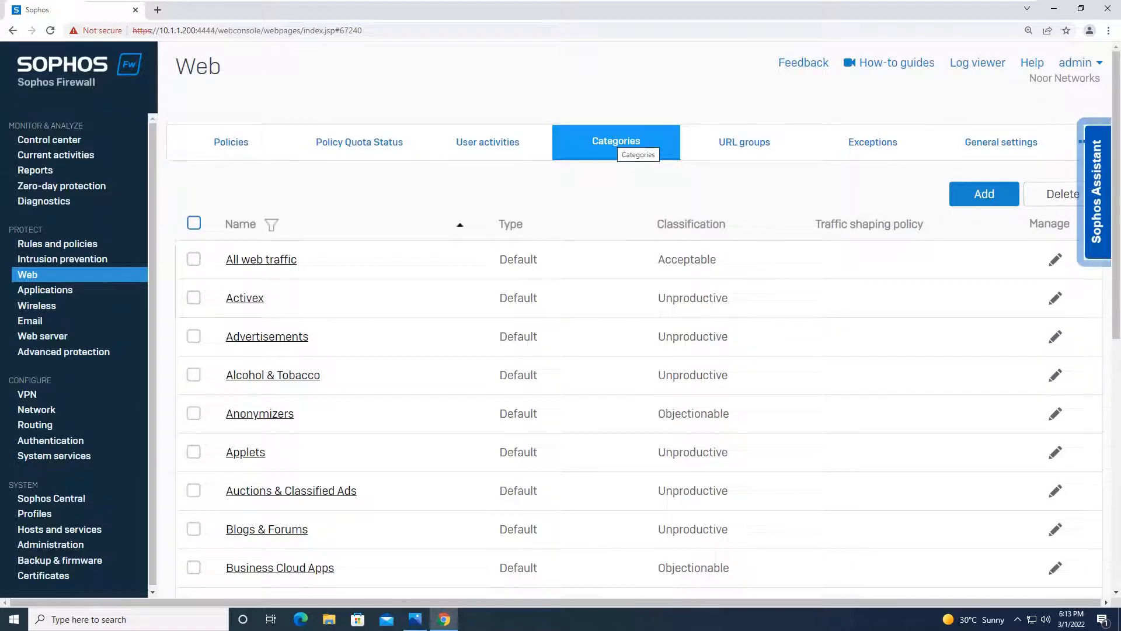
click(743, 142)
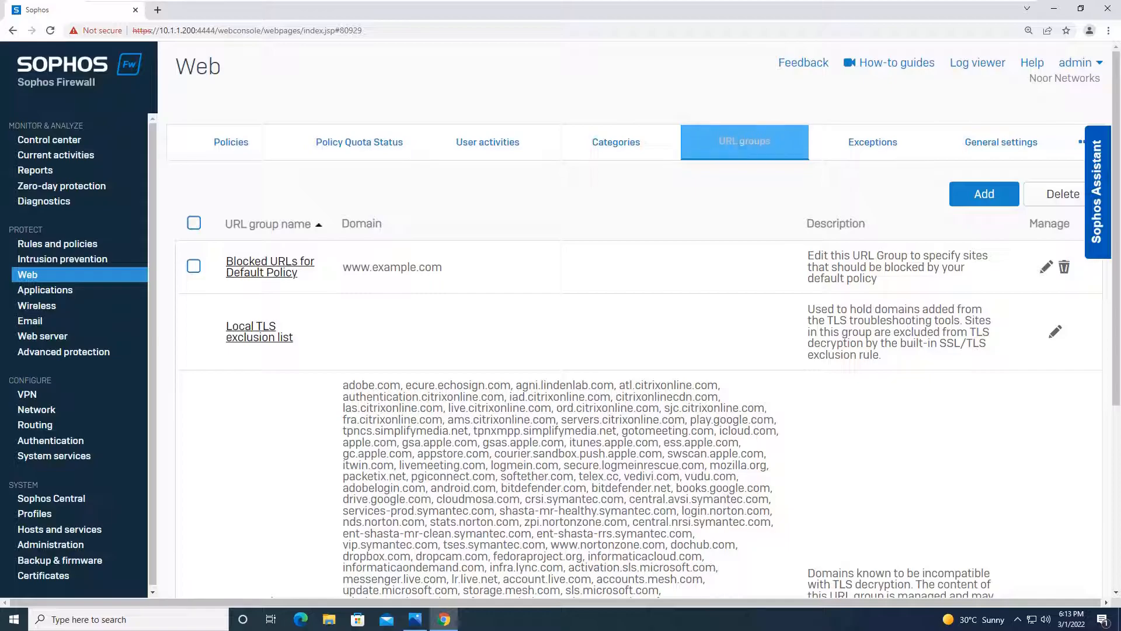
click(266, 149)
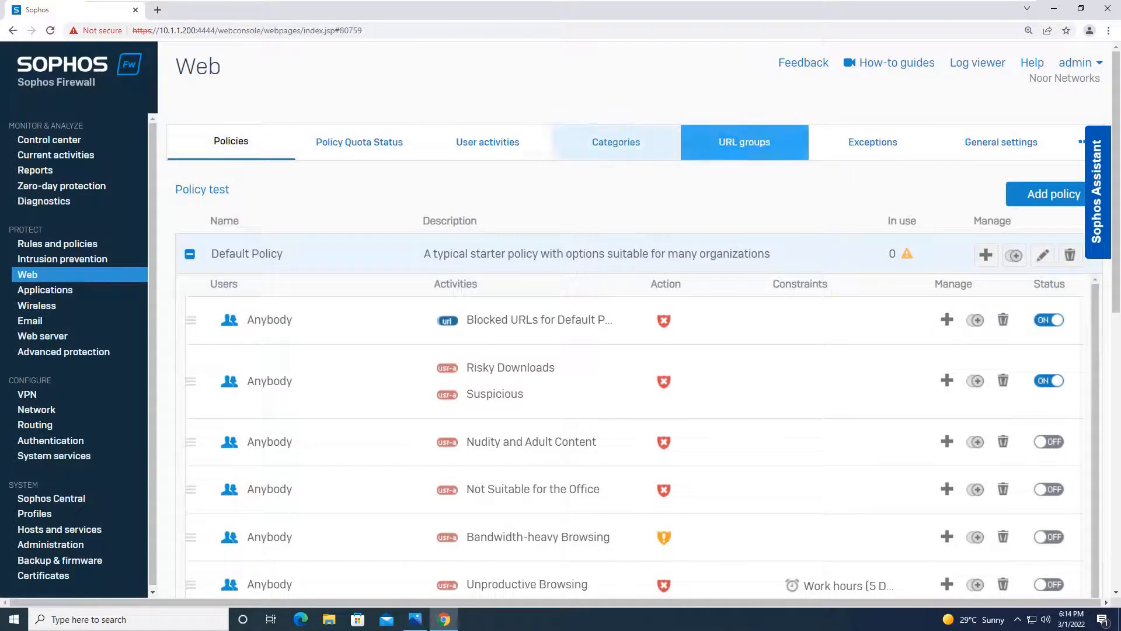
click(58, 201)
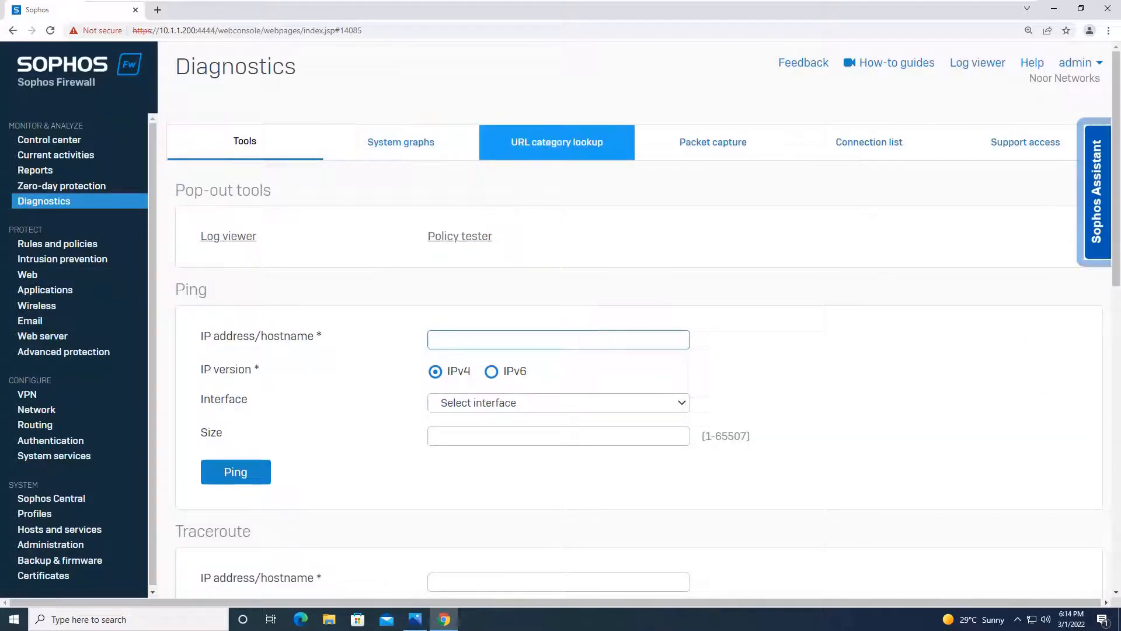
click(557, 143)
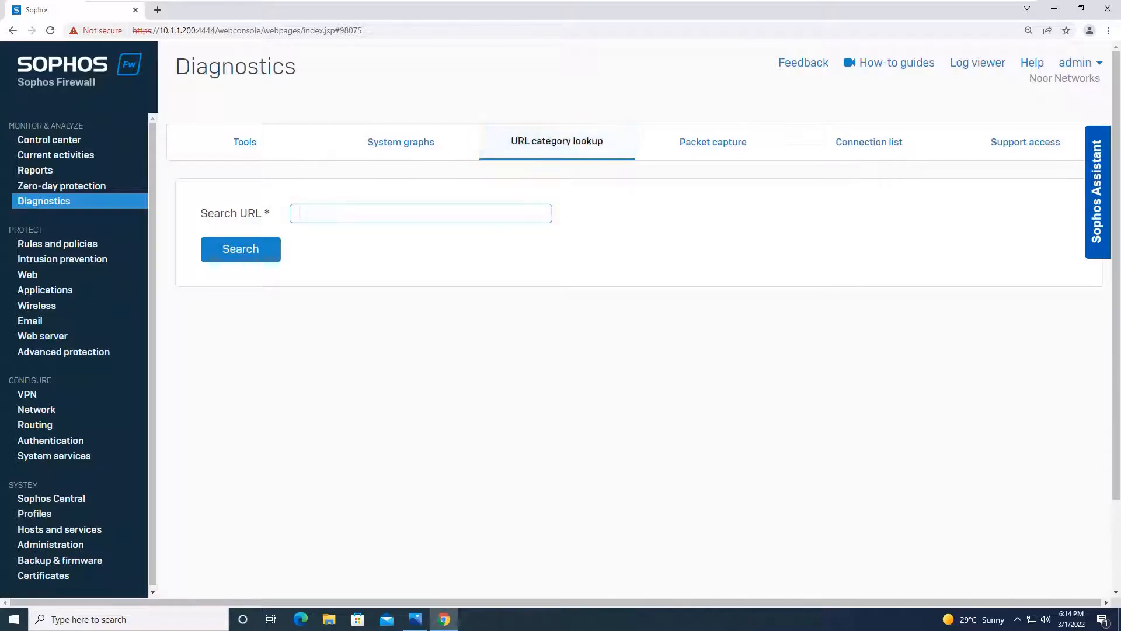
text(www.facebook.com)
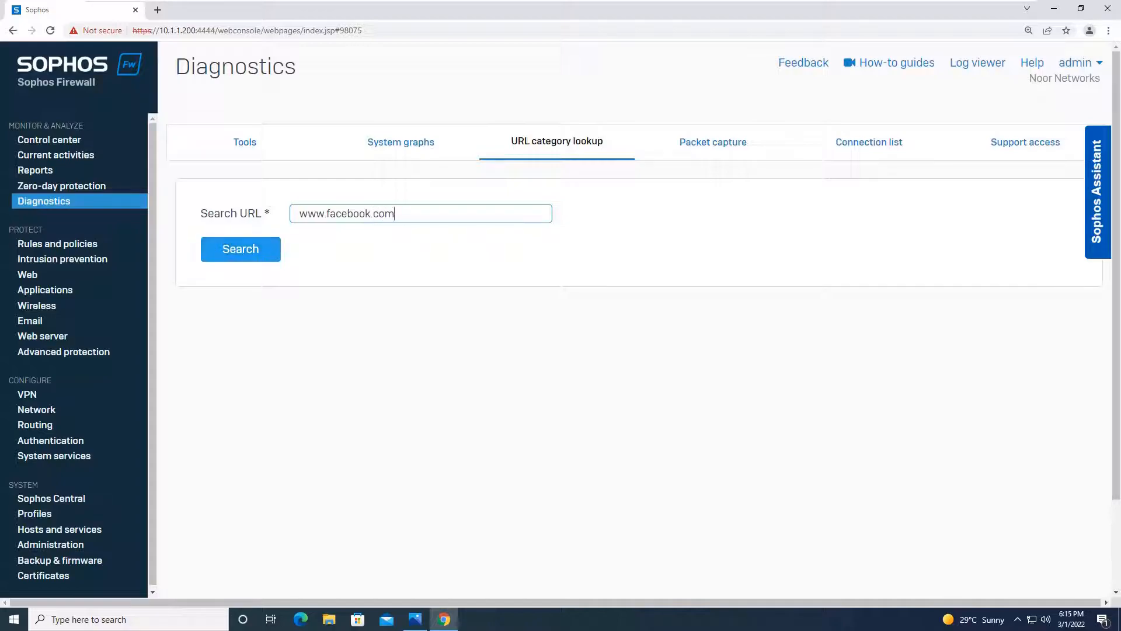
key(Return)
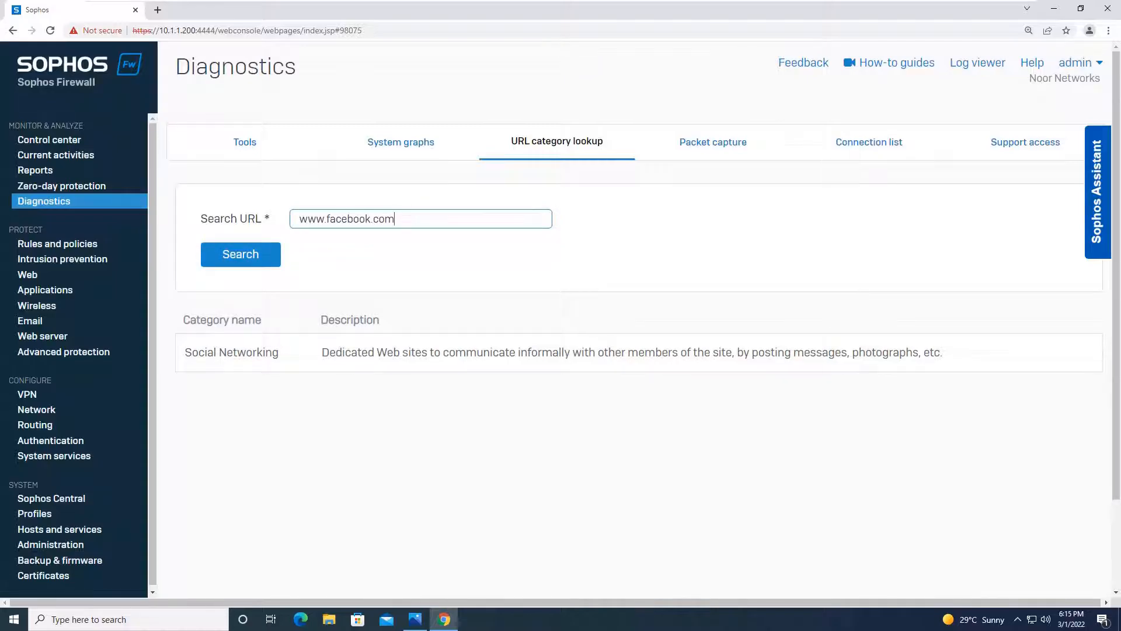
double_click(349, 219)
text(youtube)
click(241, 254)
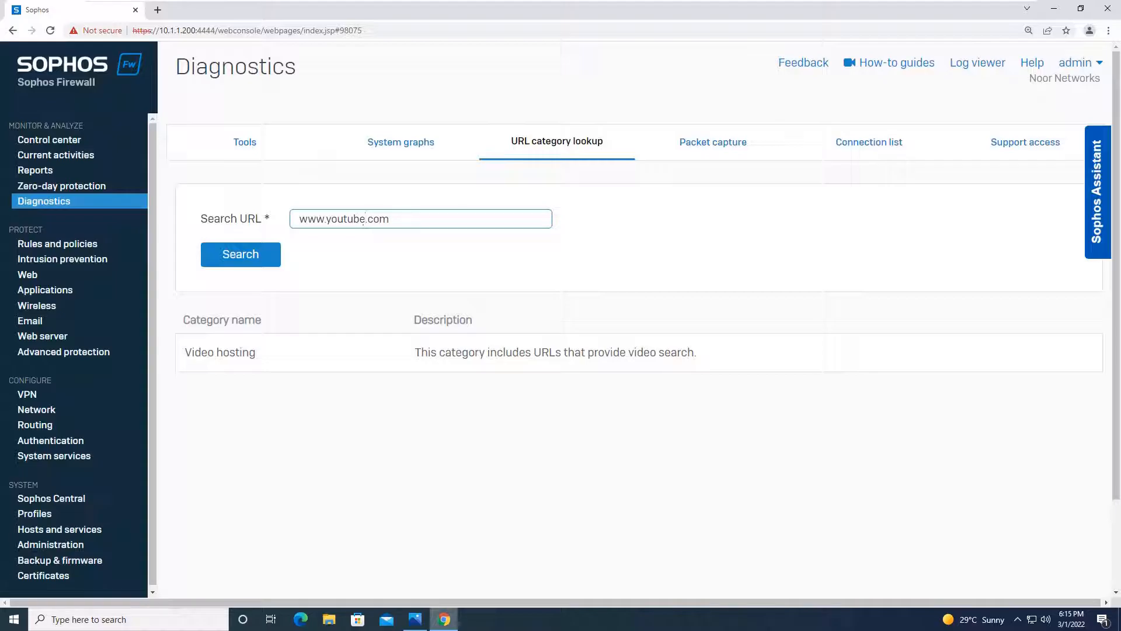
Step: Return to the firewall's web policies and load youtube.com in a new Incognito window to test access
click(27, 274)
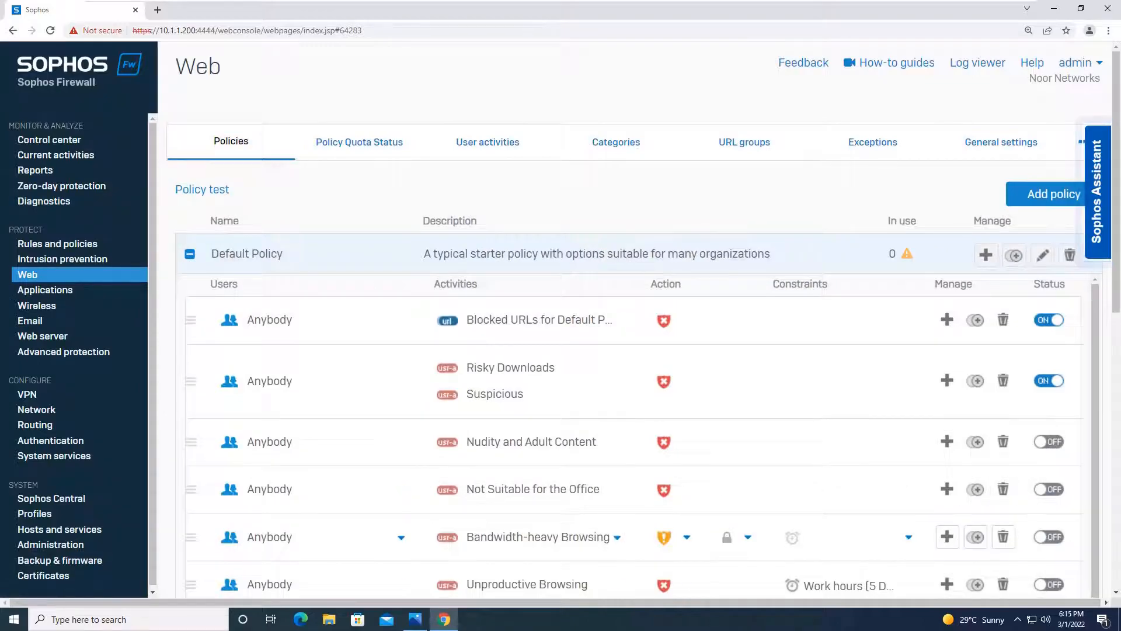
click(1109, 30)
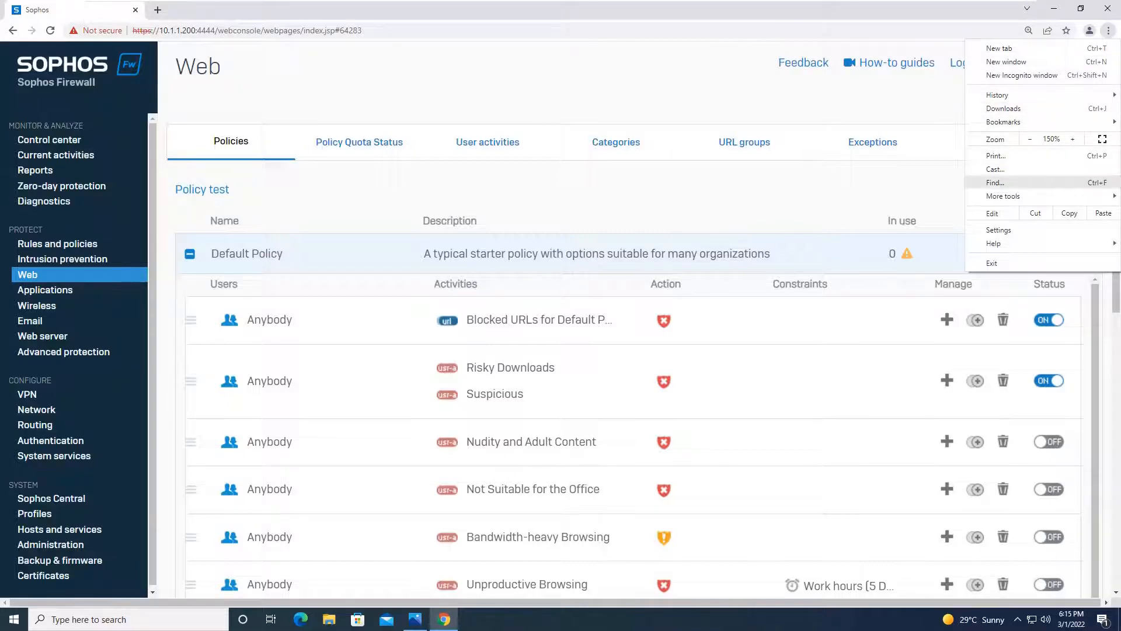
click(1022, 75)
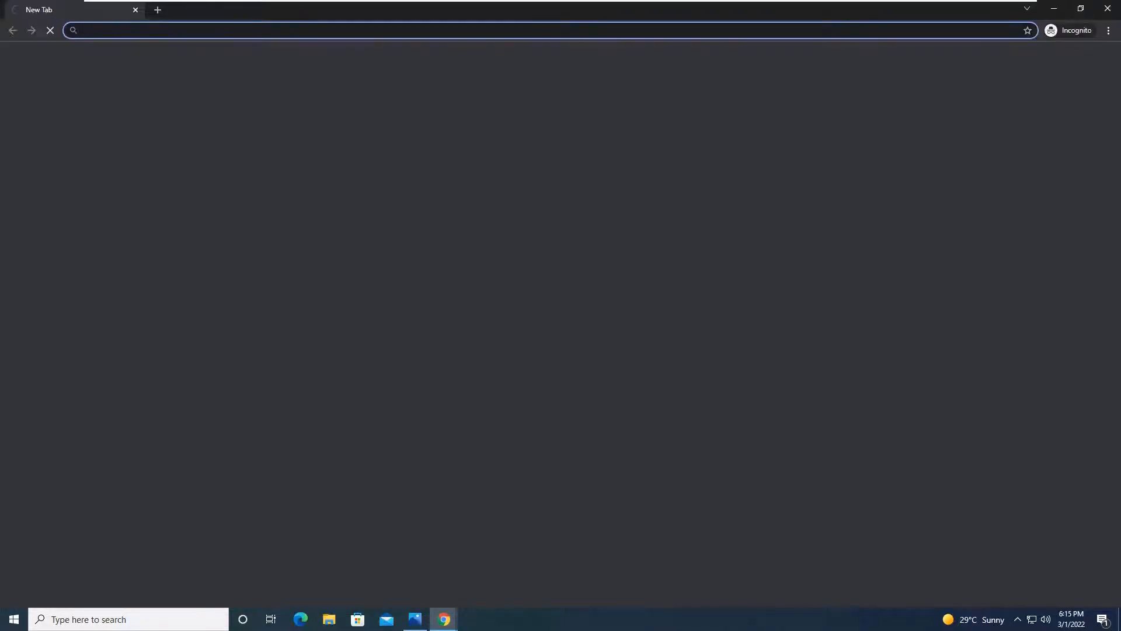
text(youtube)
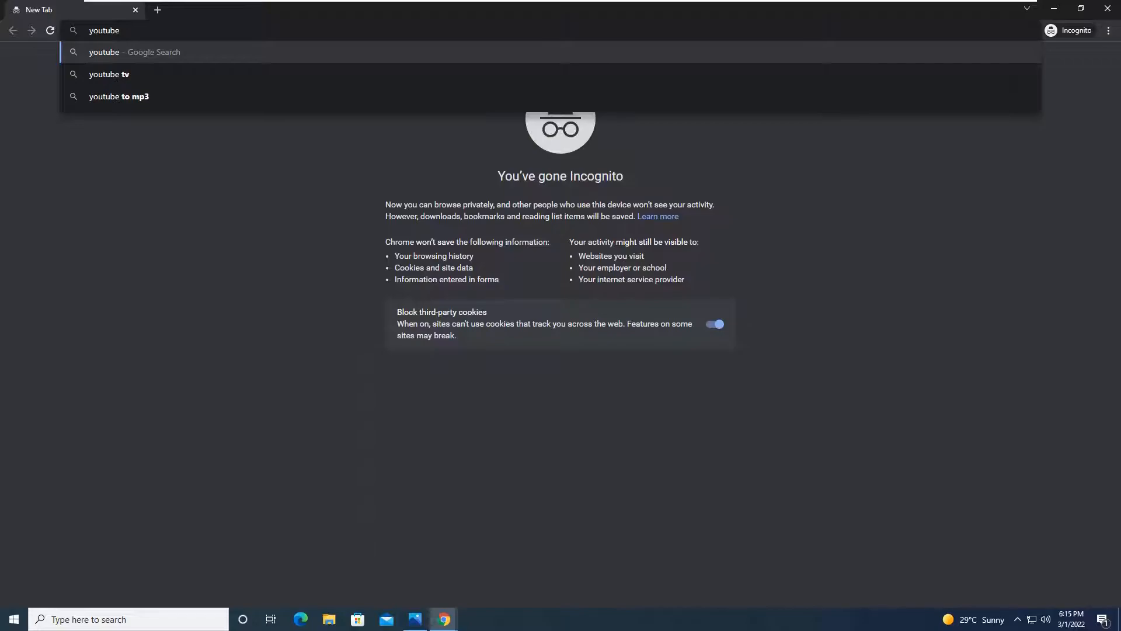
text(.com)
key(Return)
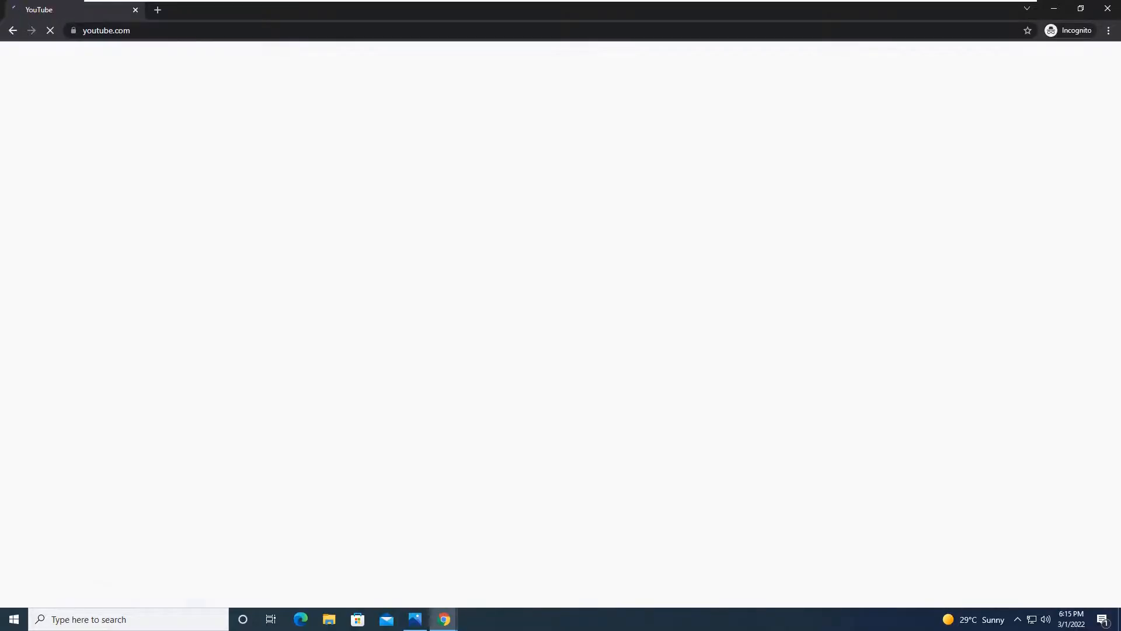
Step: Test access to Facebook from the same Incognito window
key(ctrl+l)
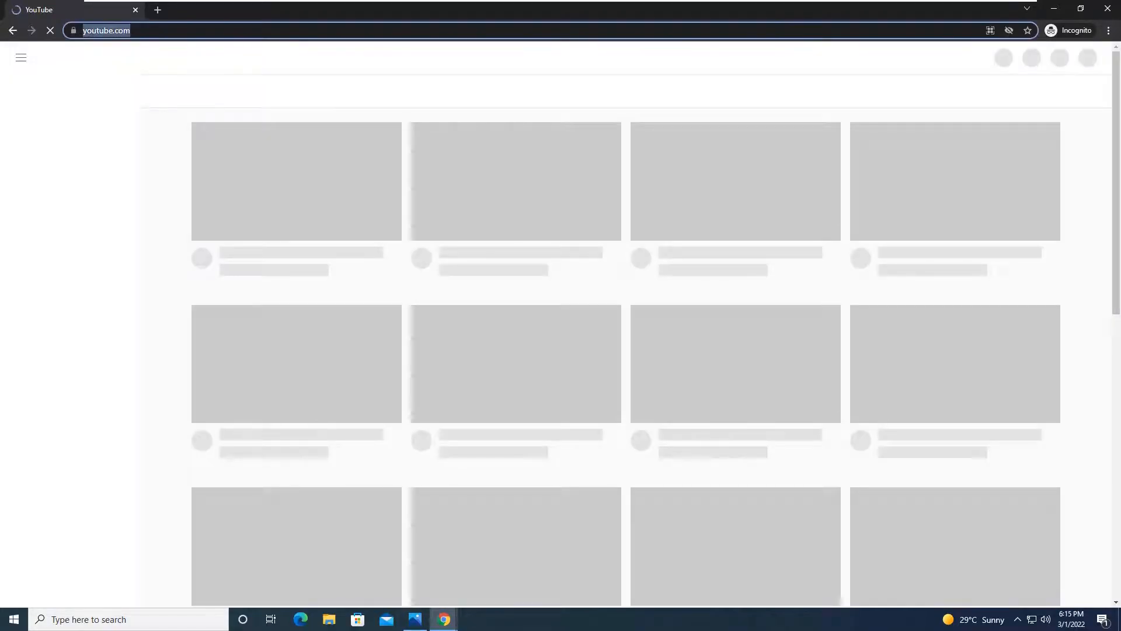
text(faceb)
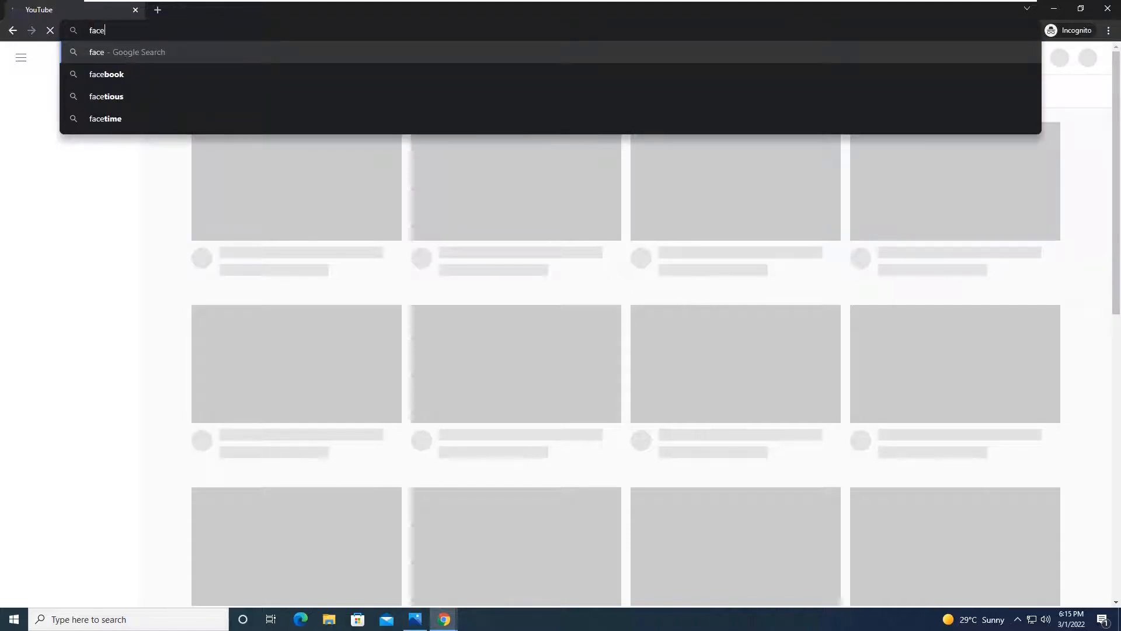
text(ook)
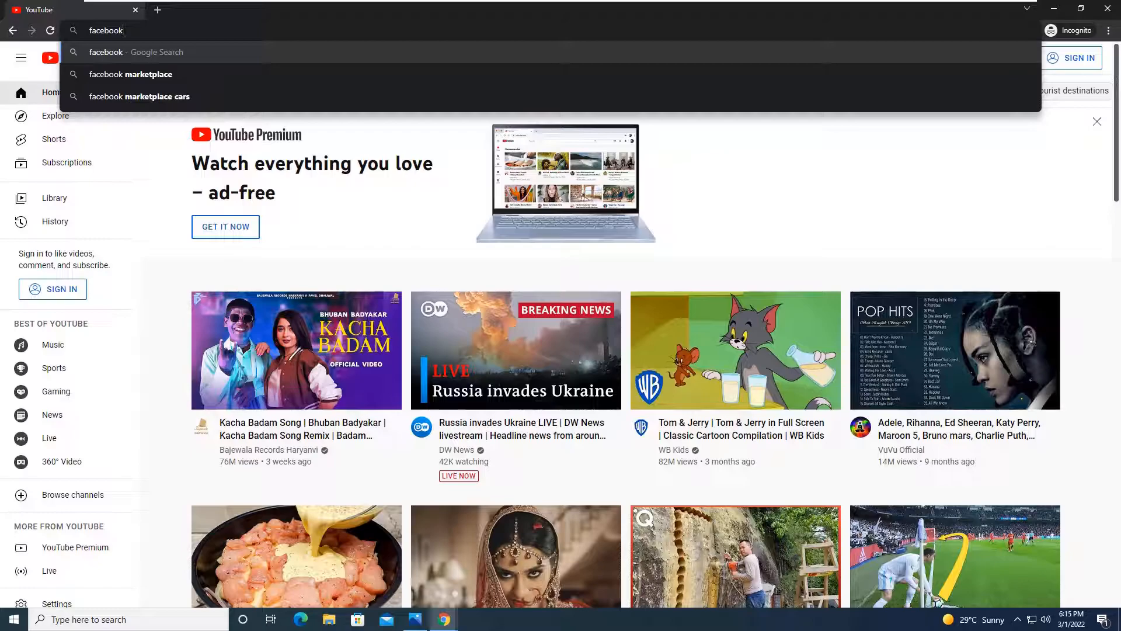
key(Return)
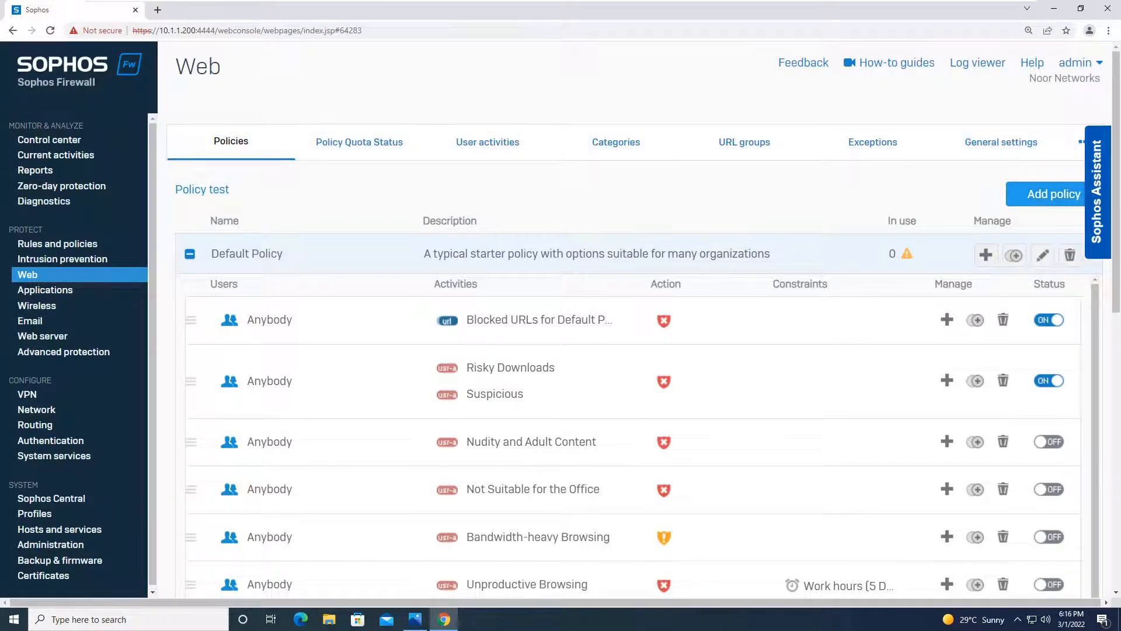
Step: Create a web policy named LAB-Policy with no description and add a rule to it
click(1046, 193)
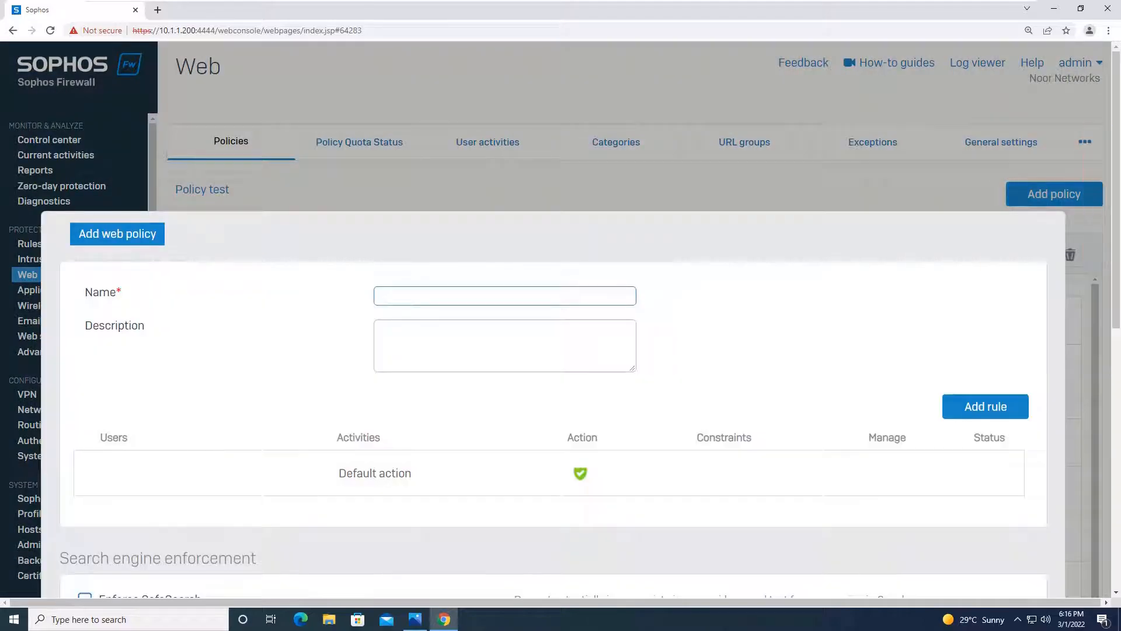
text(LAB)
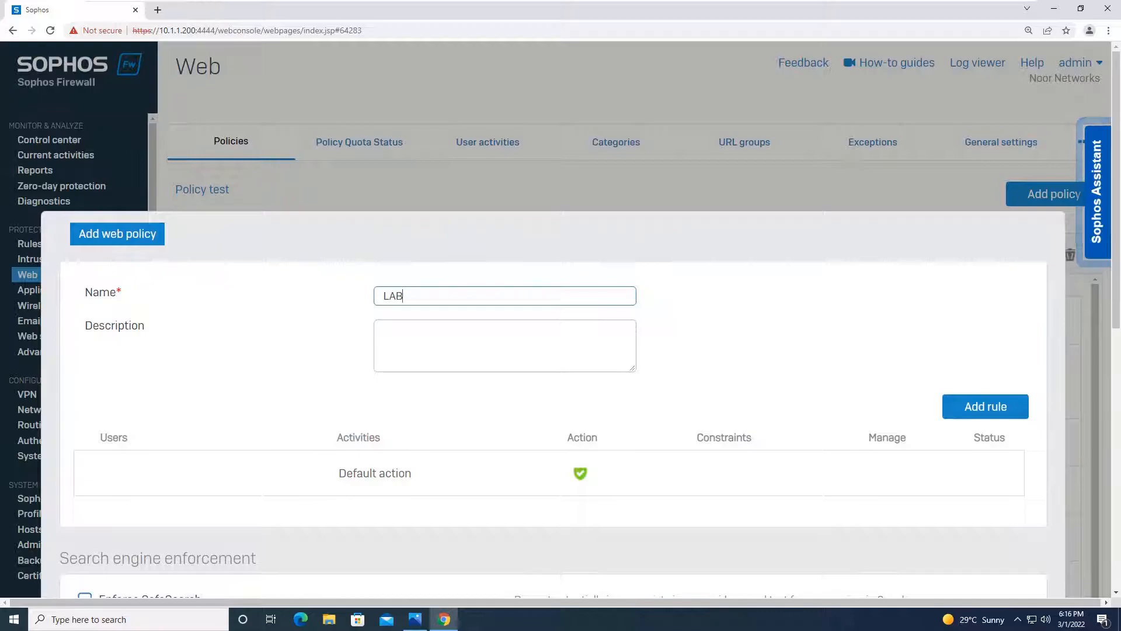
text(-Policy)
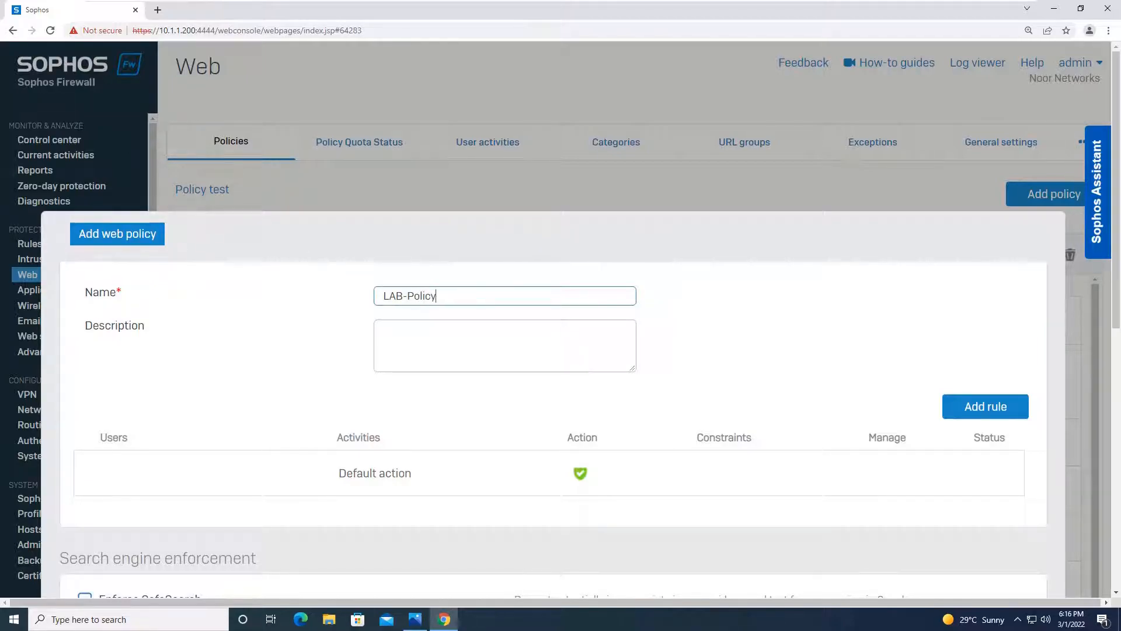
click(384, 330)
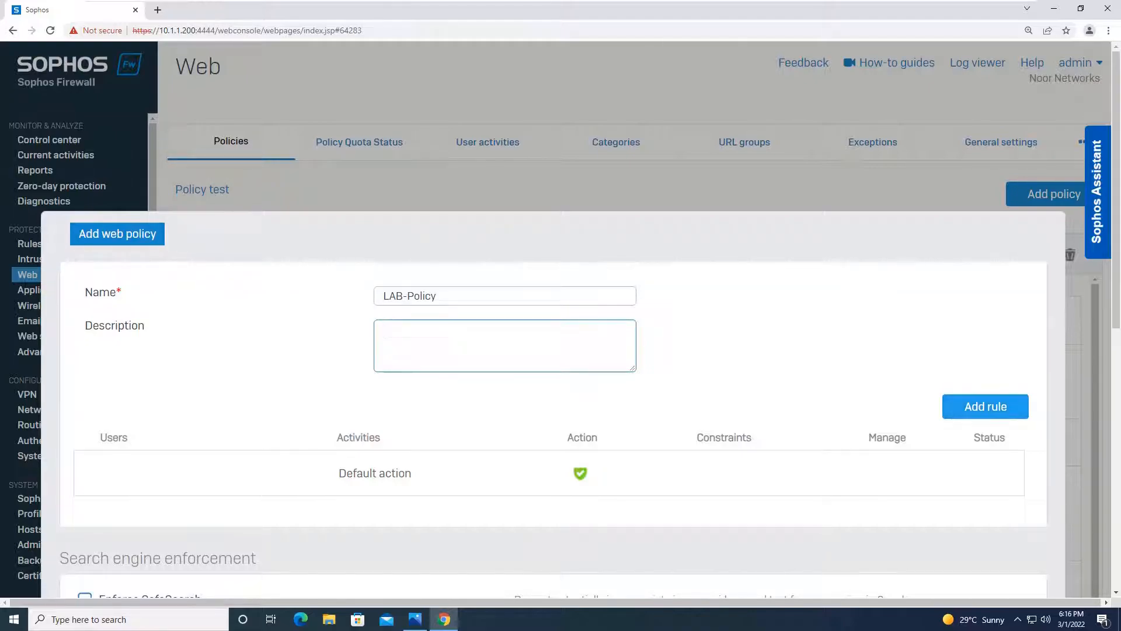
click(986, 406)
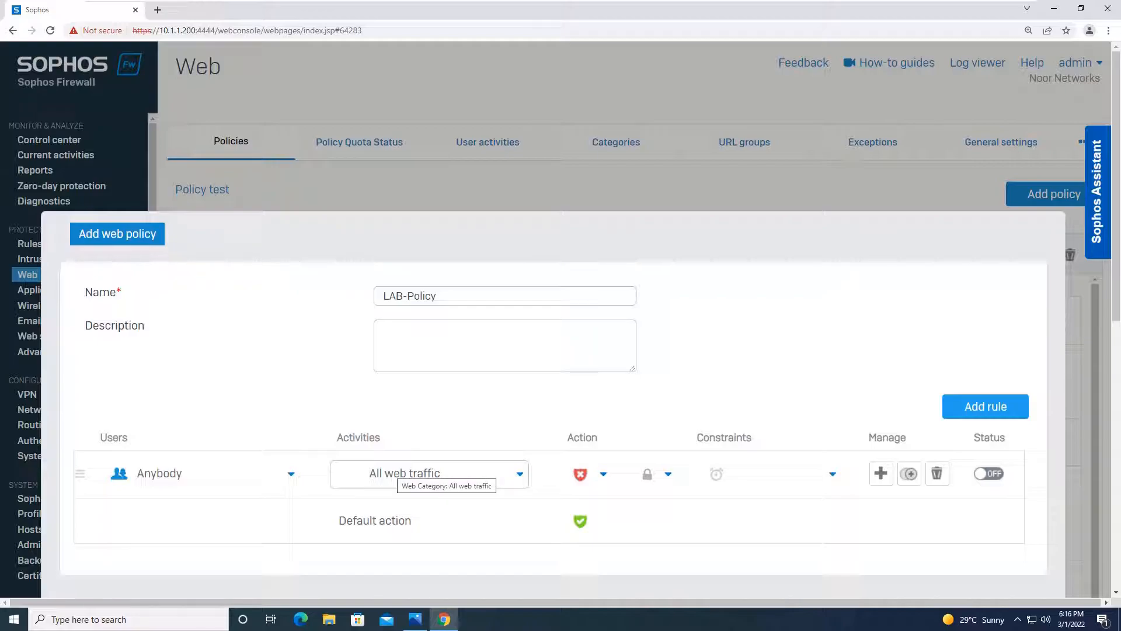
Step: Remove All web traffic from the new rule's activities and try searching the available items for Social
click(409, 475)
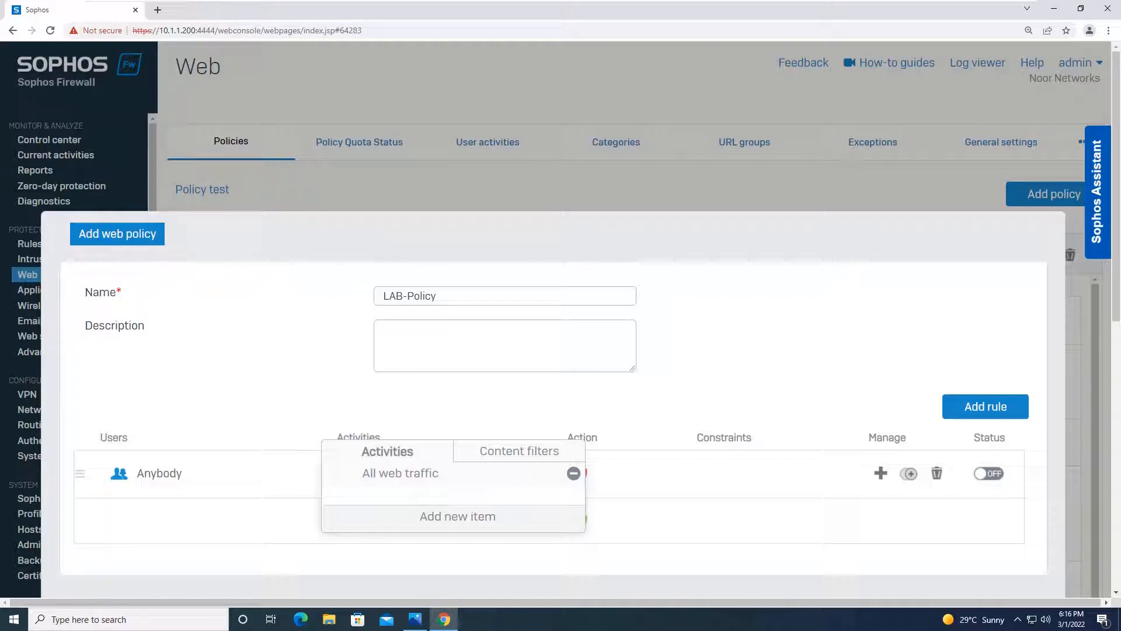
click(573, 474)
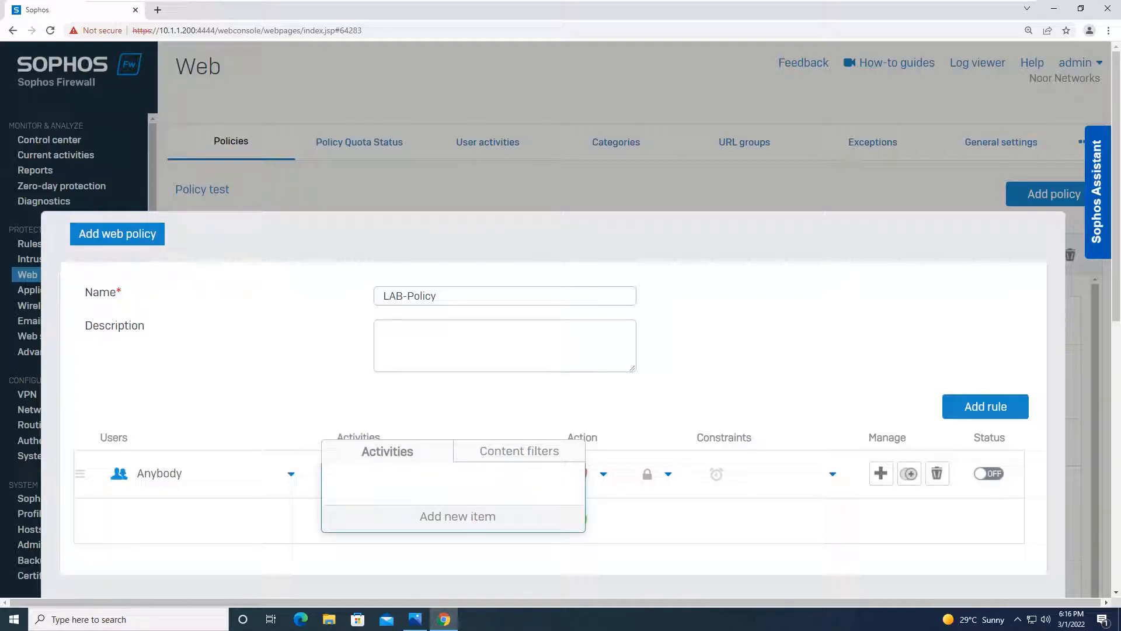
click(457, 517)
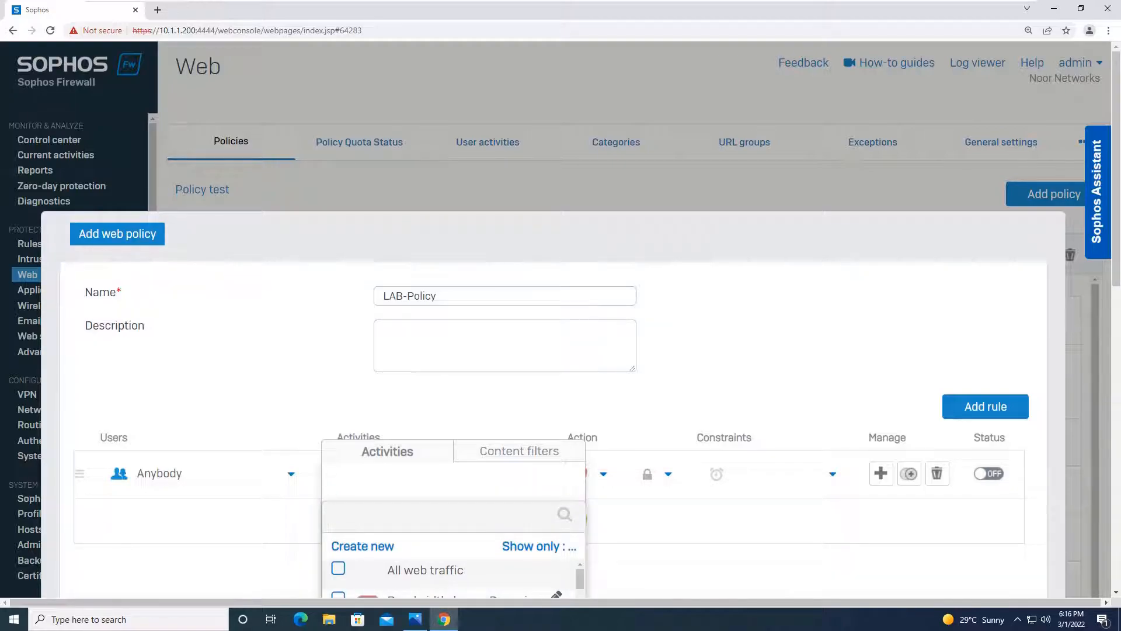
text(Social)
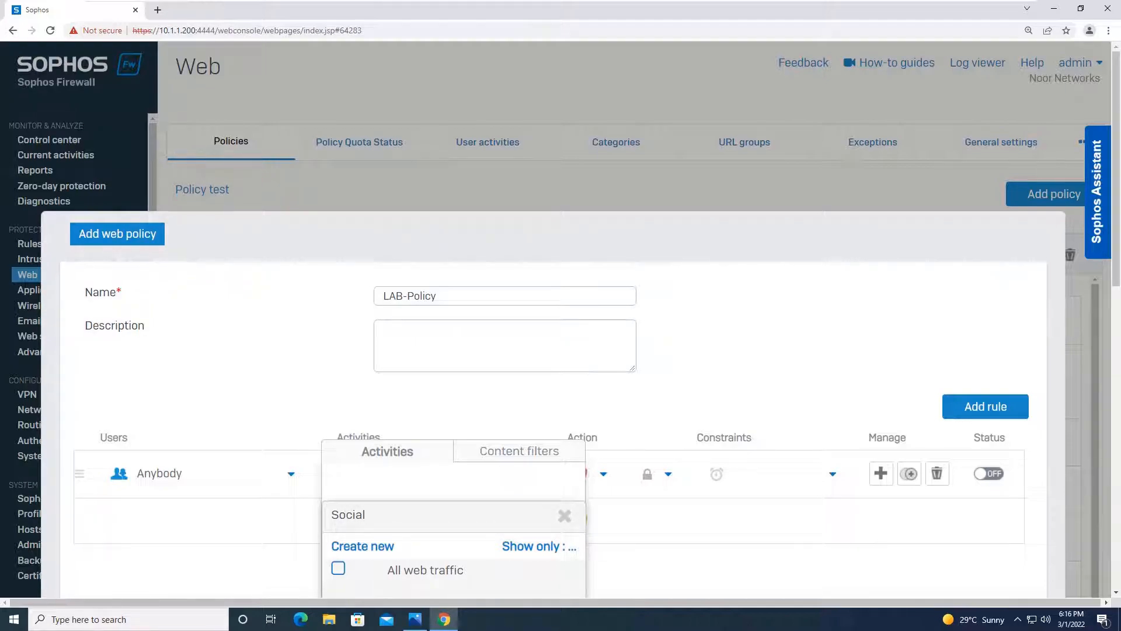
click(564, 515)
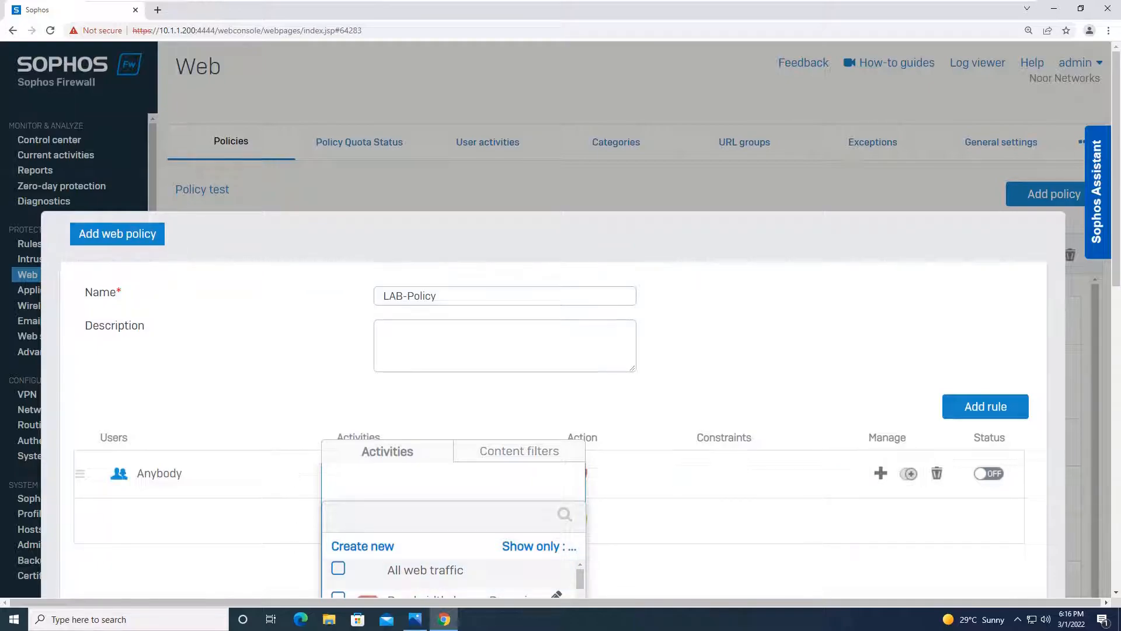
Step: Show all item types, search for social and add the Social Networking category to the rule's activities
drag(1116, 176, 1116, 253)
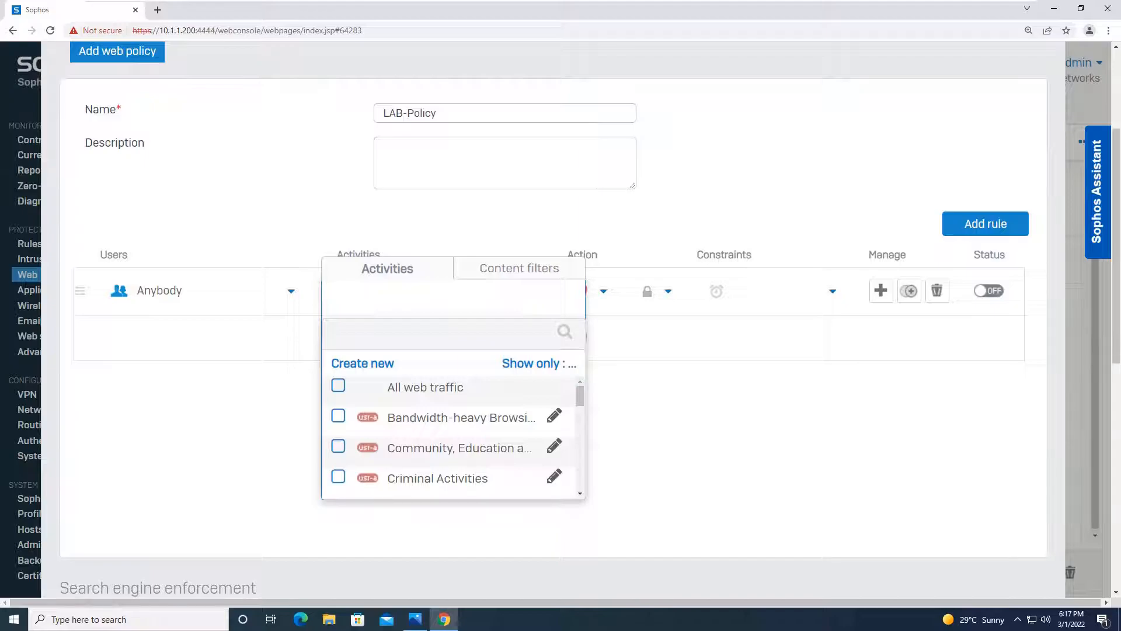
click(533, 363)
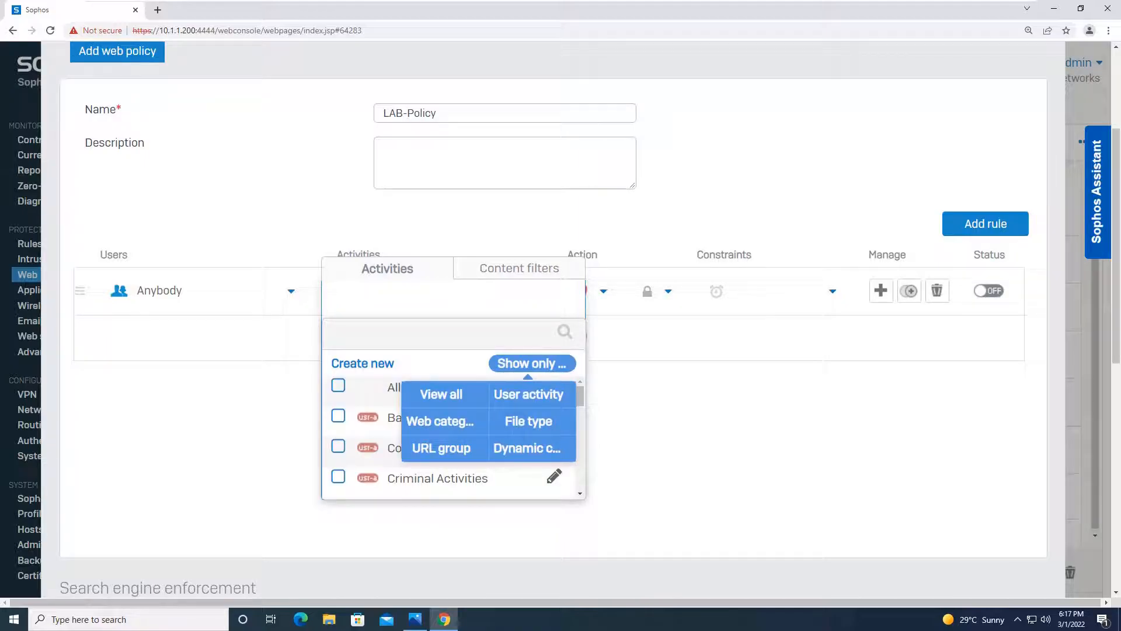
click(442, 395)
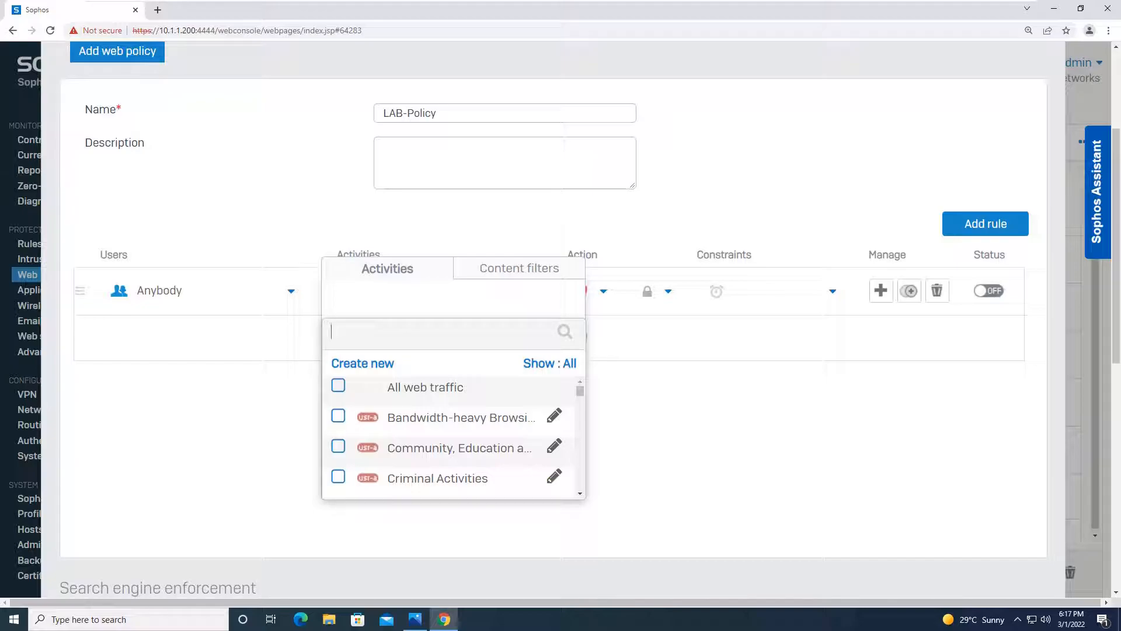
text(social)
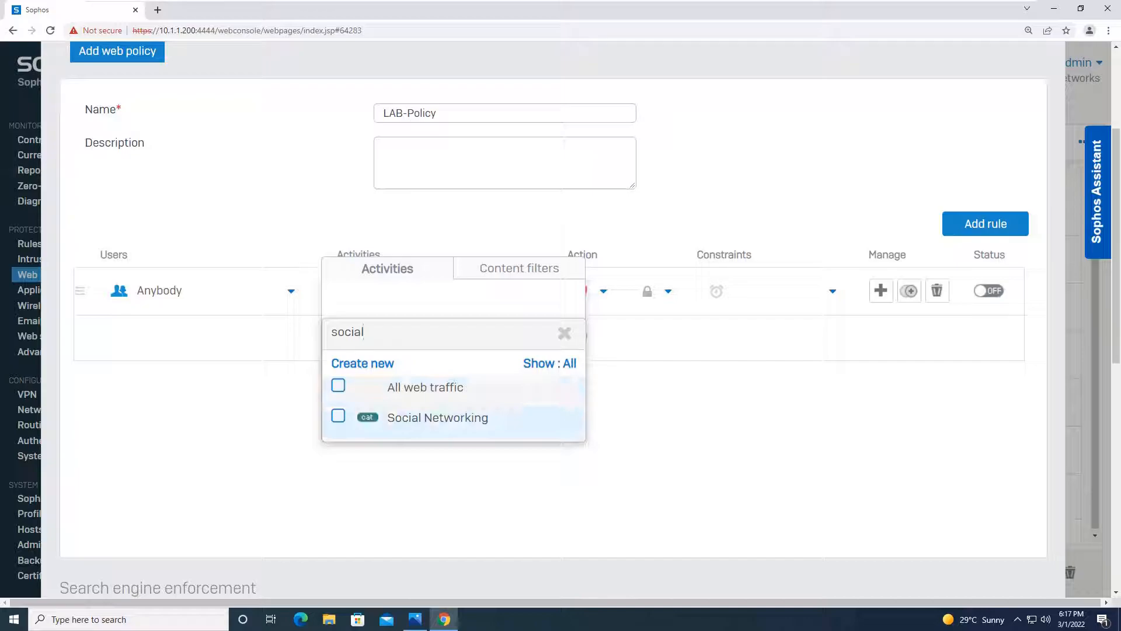
click(437, 418)
click(440, 459)
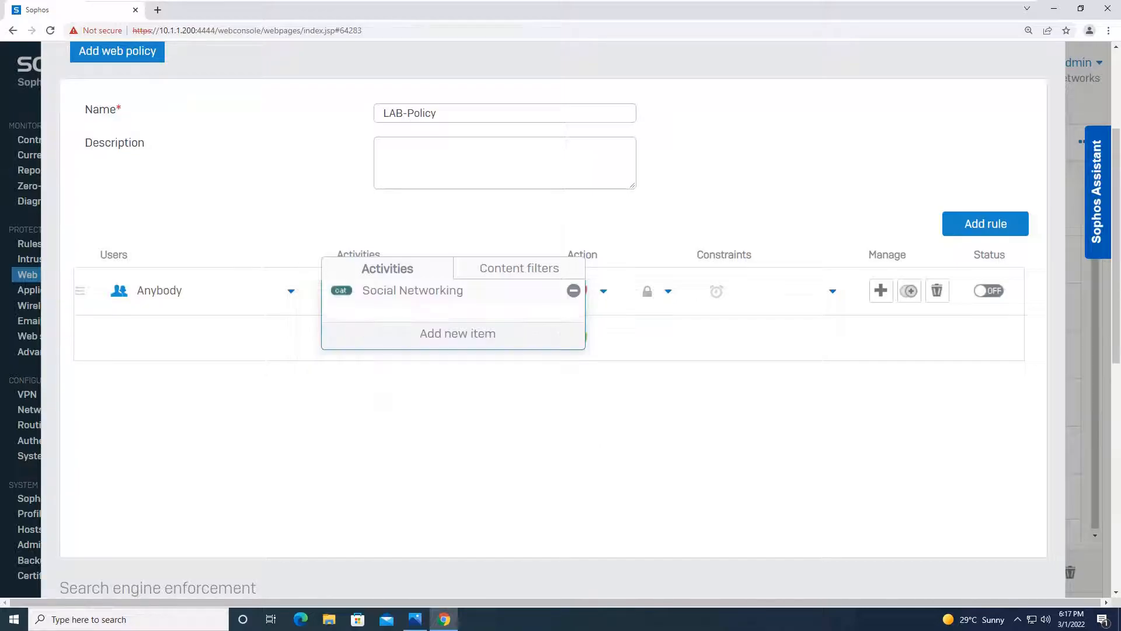
Step: Search all item types for video and add the Video hosting category to the rule's activities
click(457, 333)
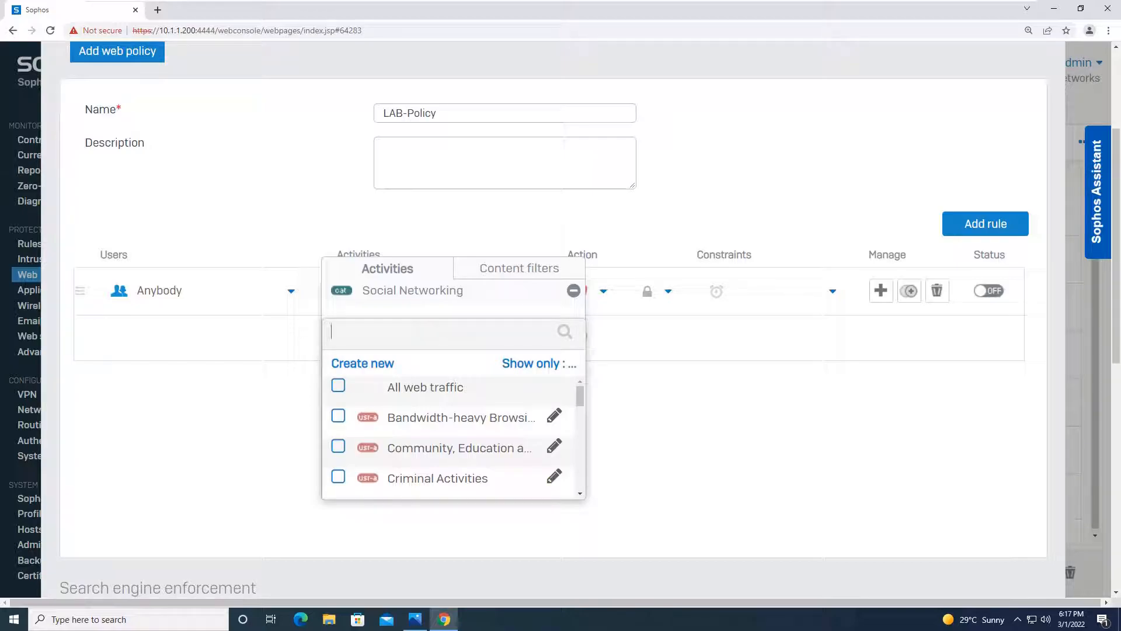
text(video)
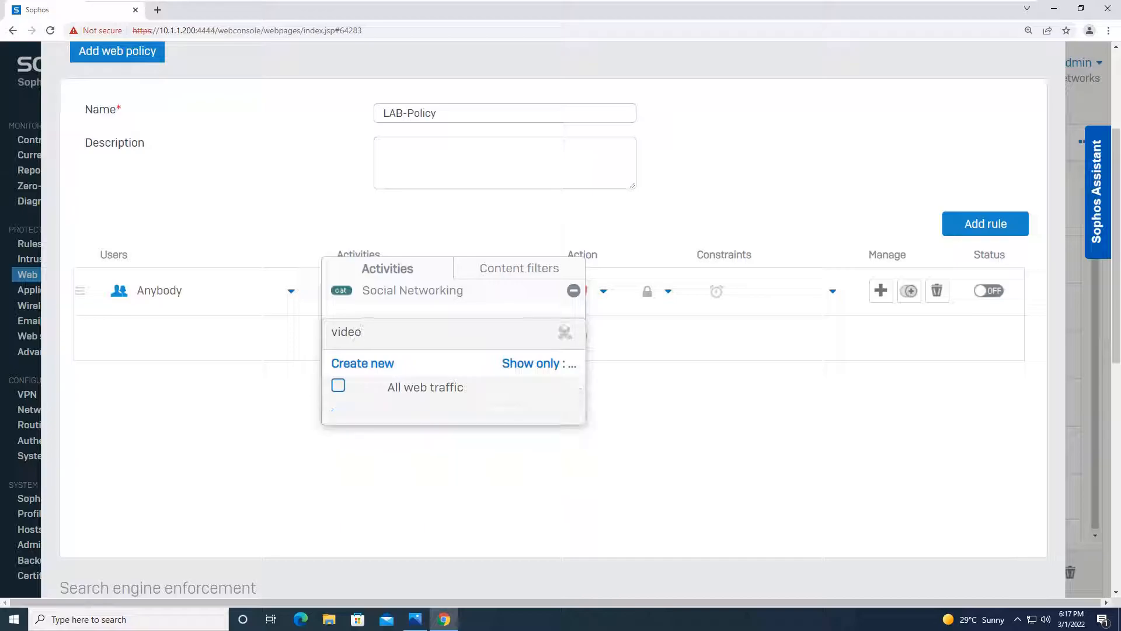
click(539, 363)
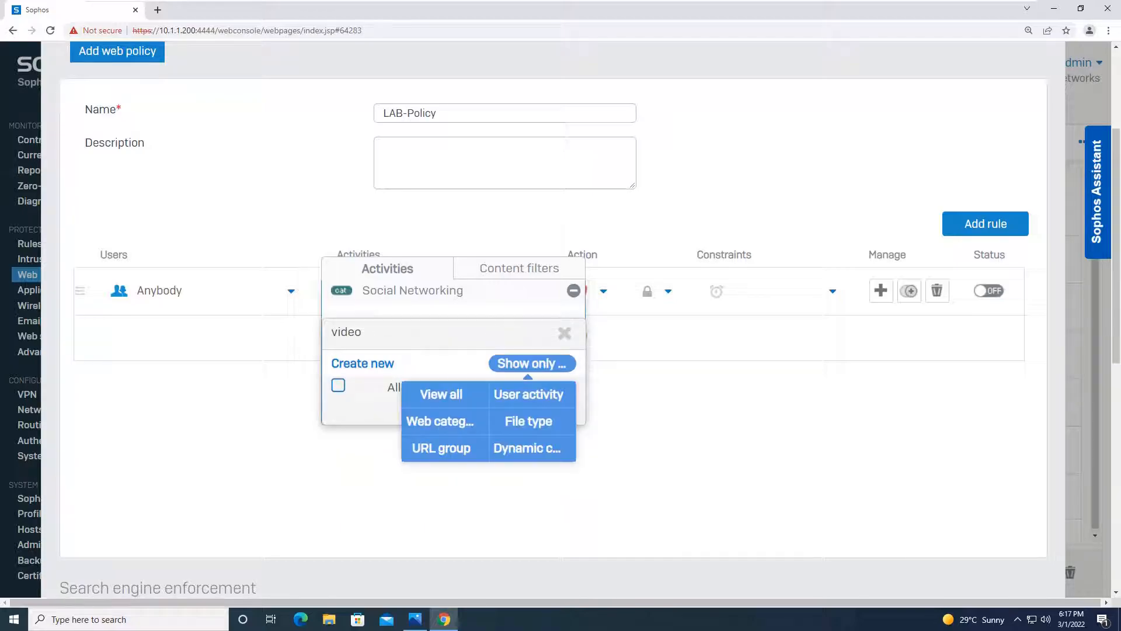
click(441, 393)
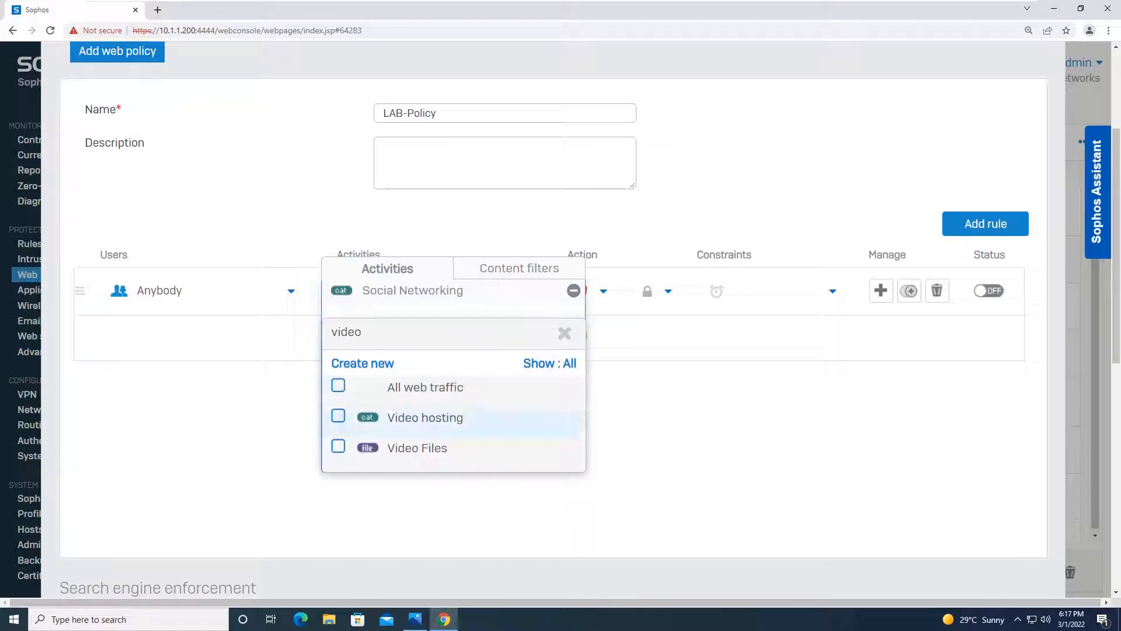
click(338, 416)
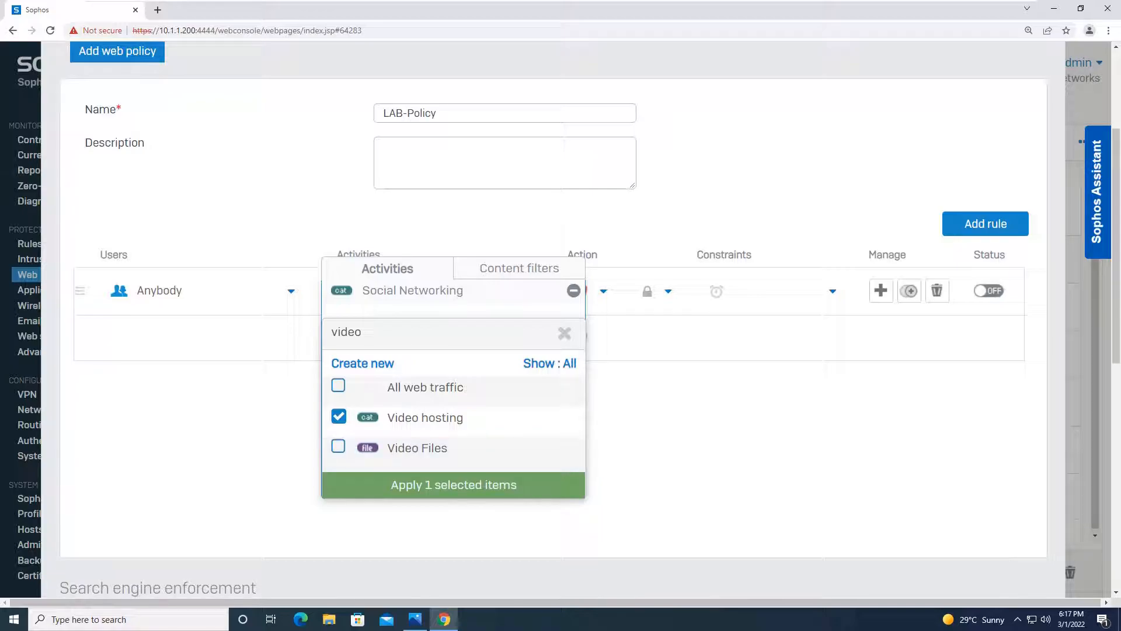
click(454, 485)
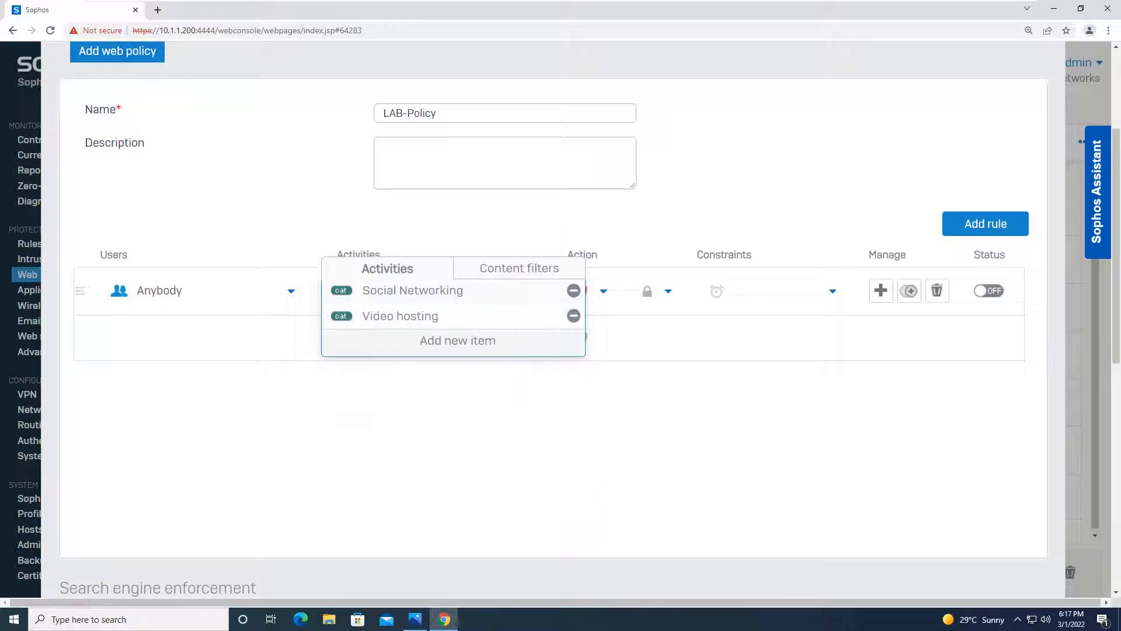
click(496, 427)
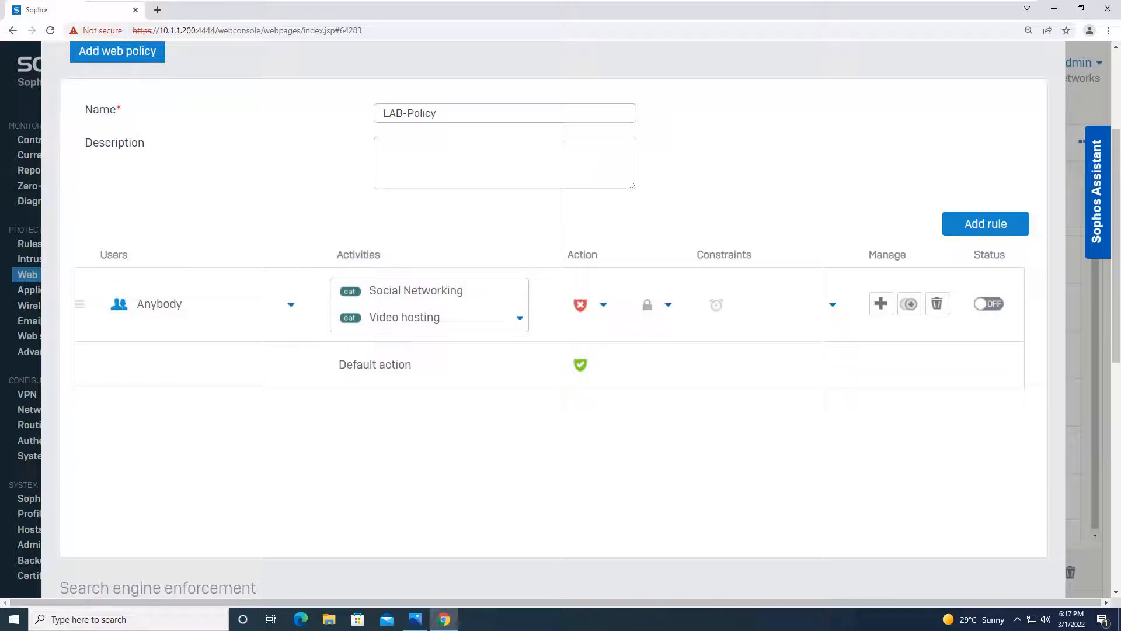
Step: Set the rule's actions to Block HTTP and Block HTTPS and switch the rule's status on
click(584, 304)
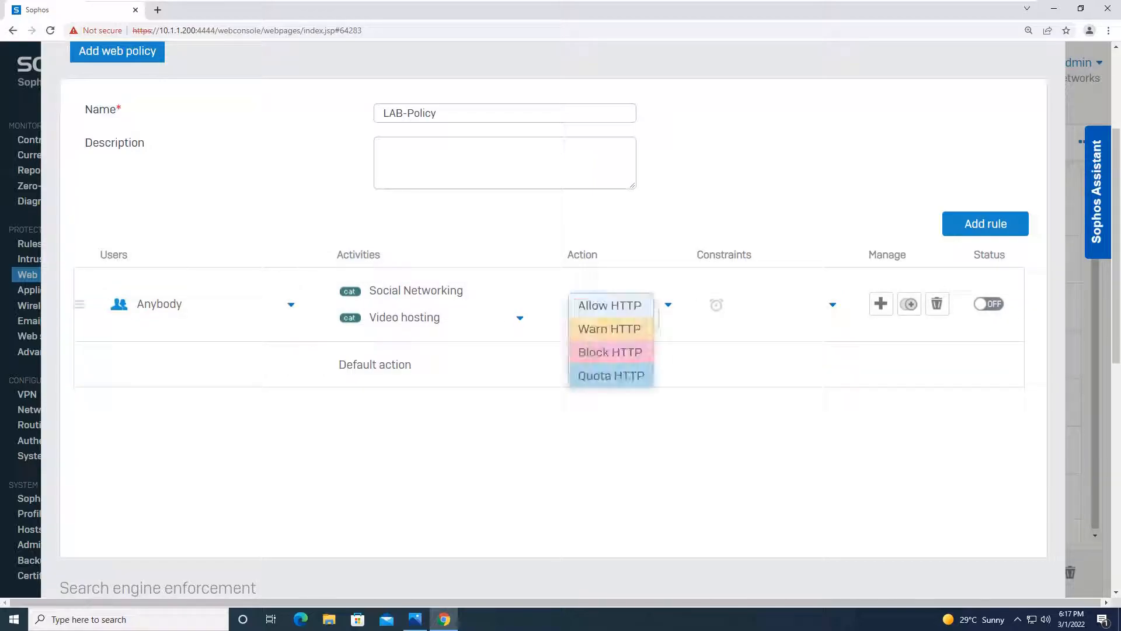
click(610, 352)
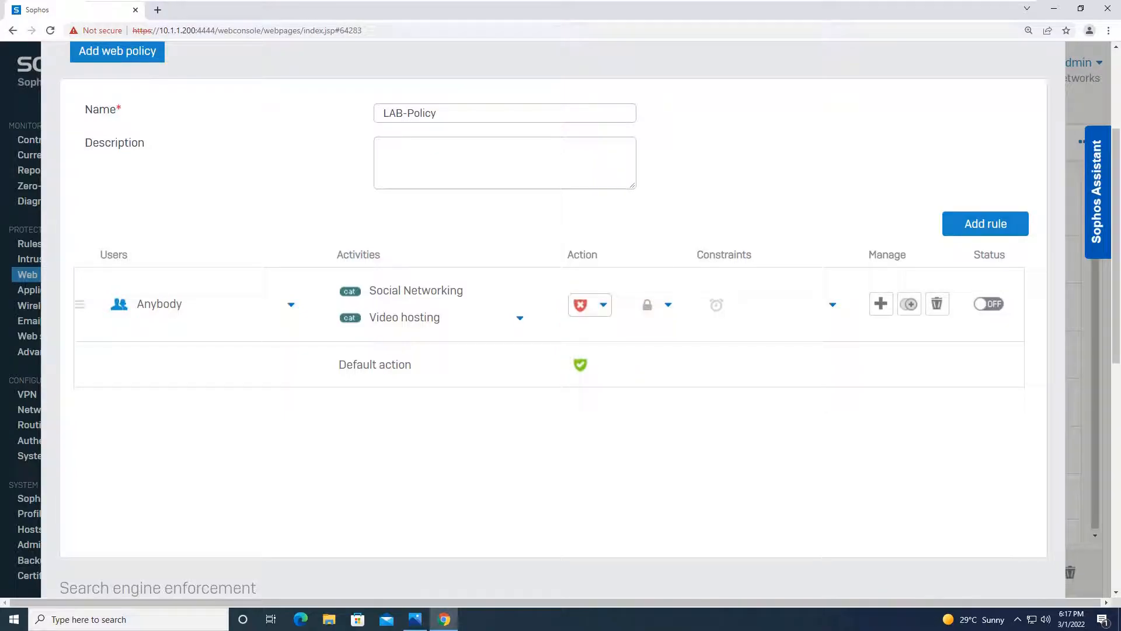
click(654, 305)
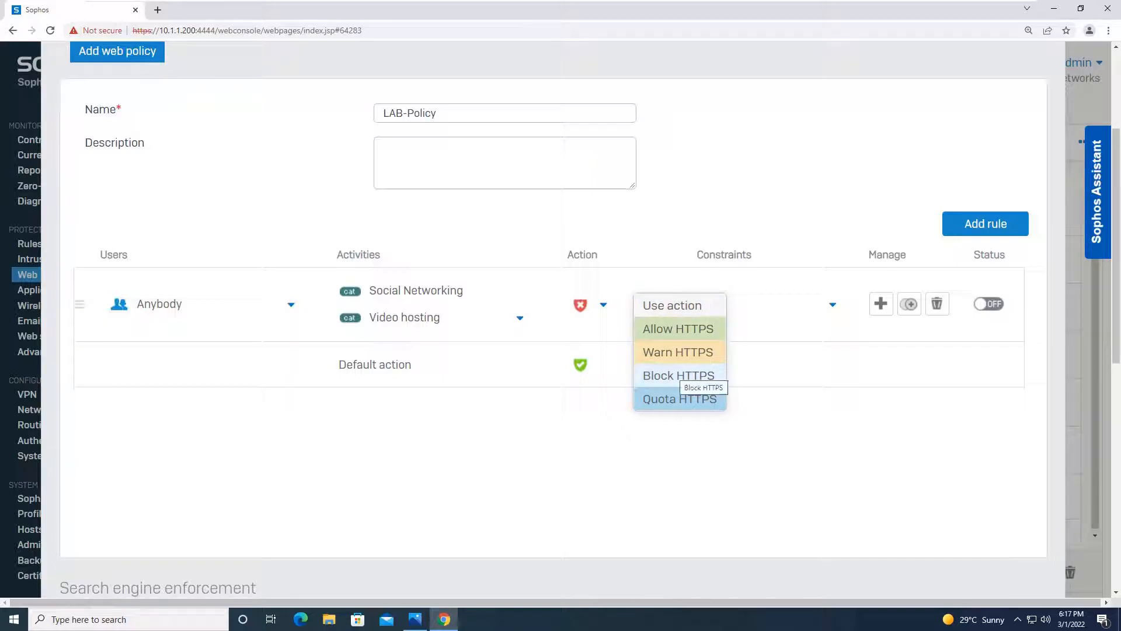
click(679, 376)
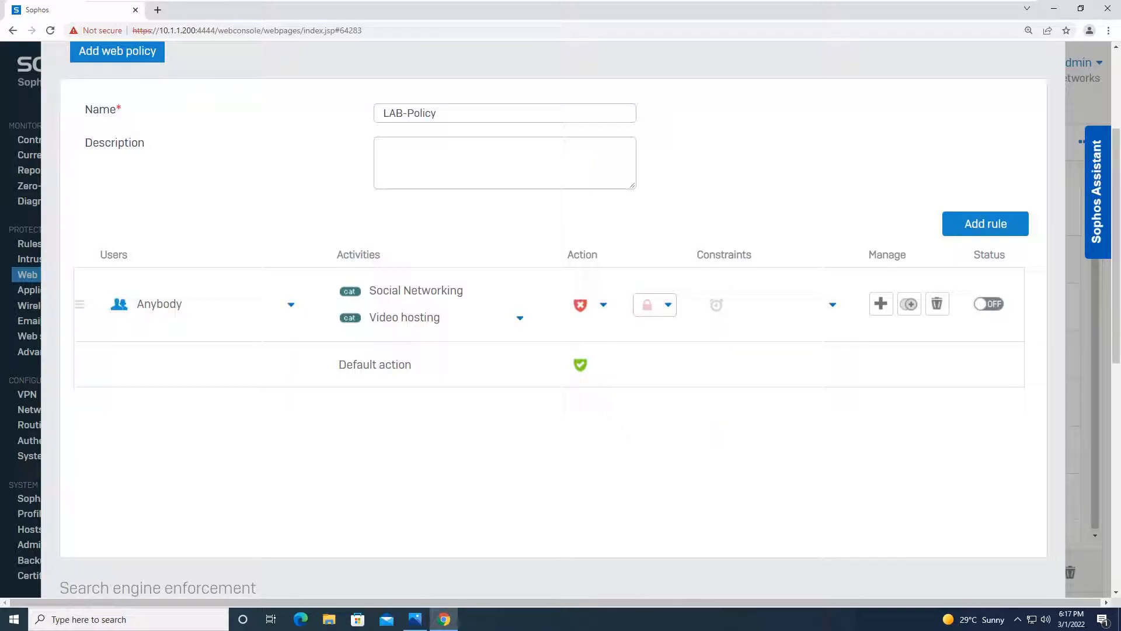
click(654, 304)
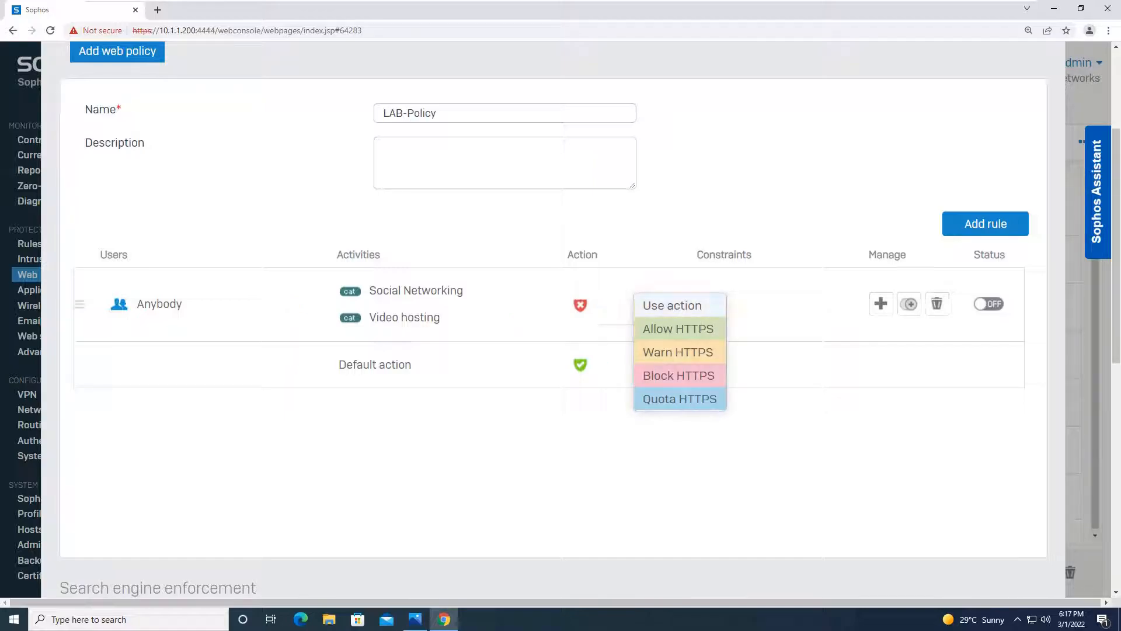
click(679, 376)
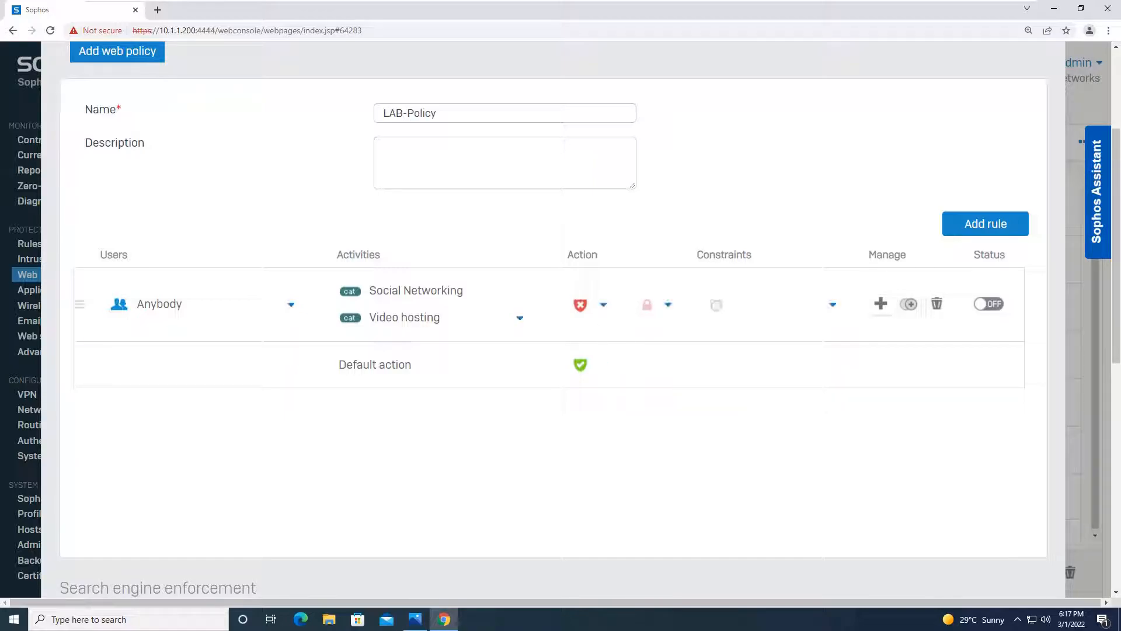
click(989, 304)
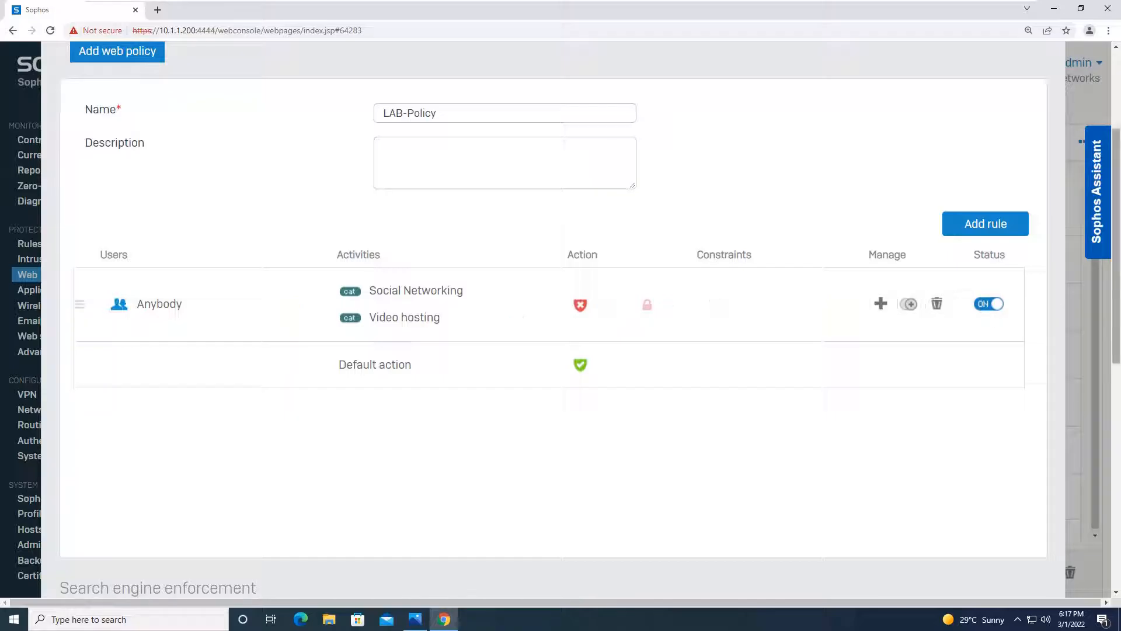
Step: Save the web policy with its remaining settings at their defaults and skip adding it to a firewall rule
scroll(561, 318, down, 4)
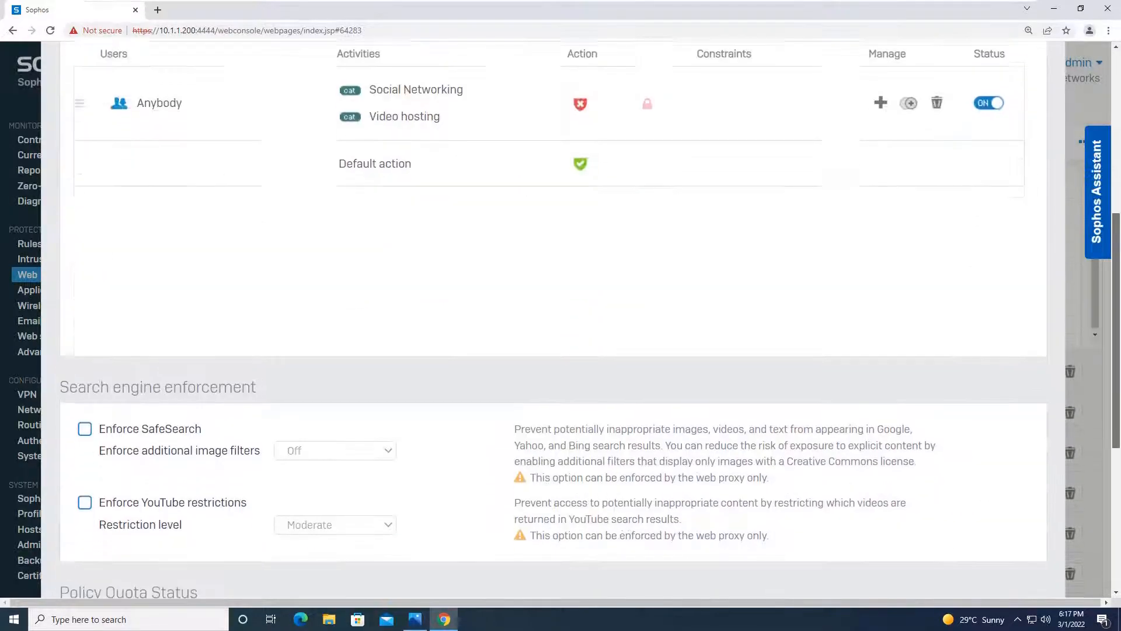
scroll(561, 318, down, 6)
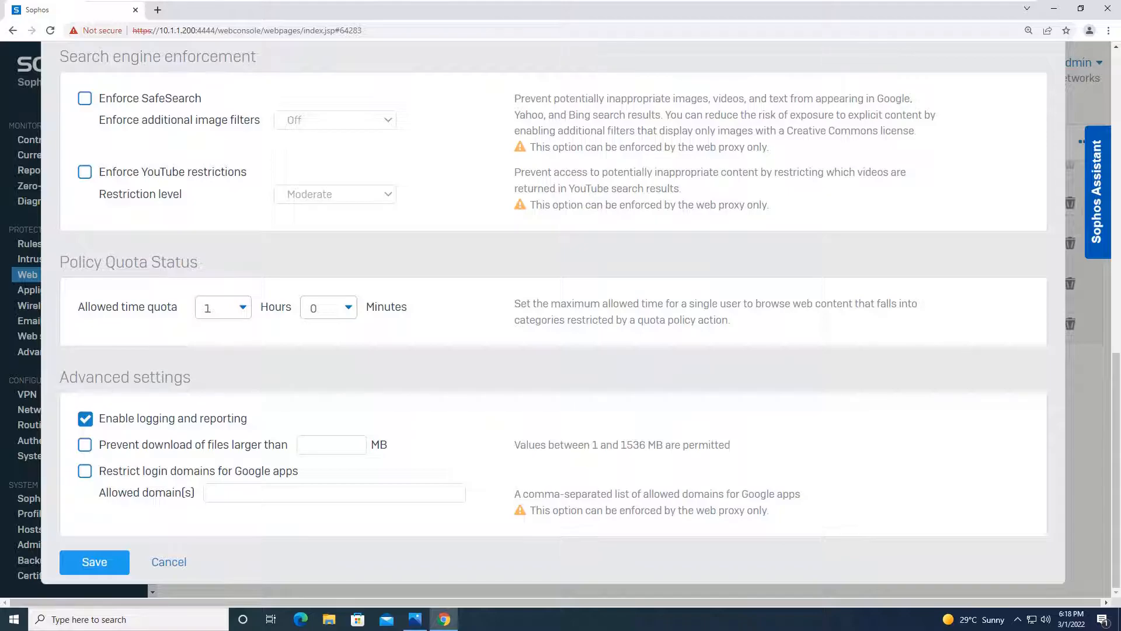
click(95, 562)
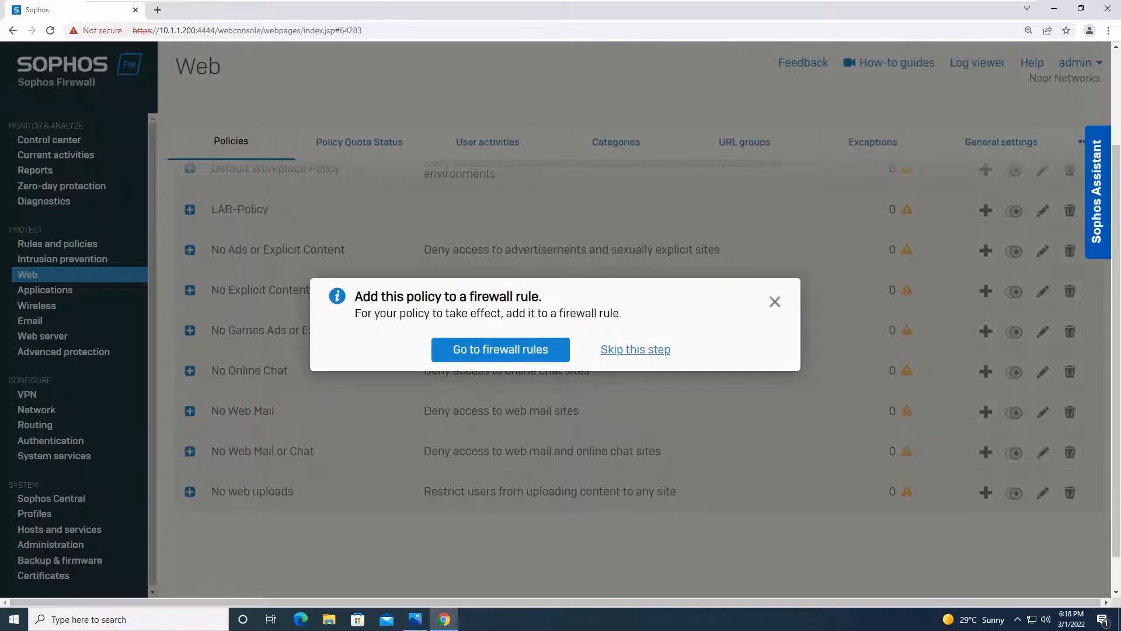
click(636, 350)
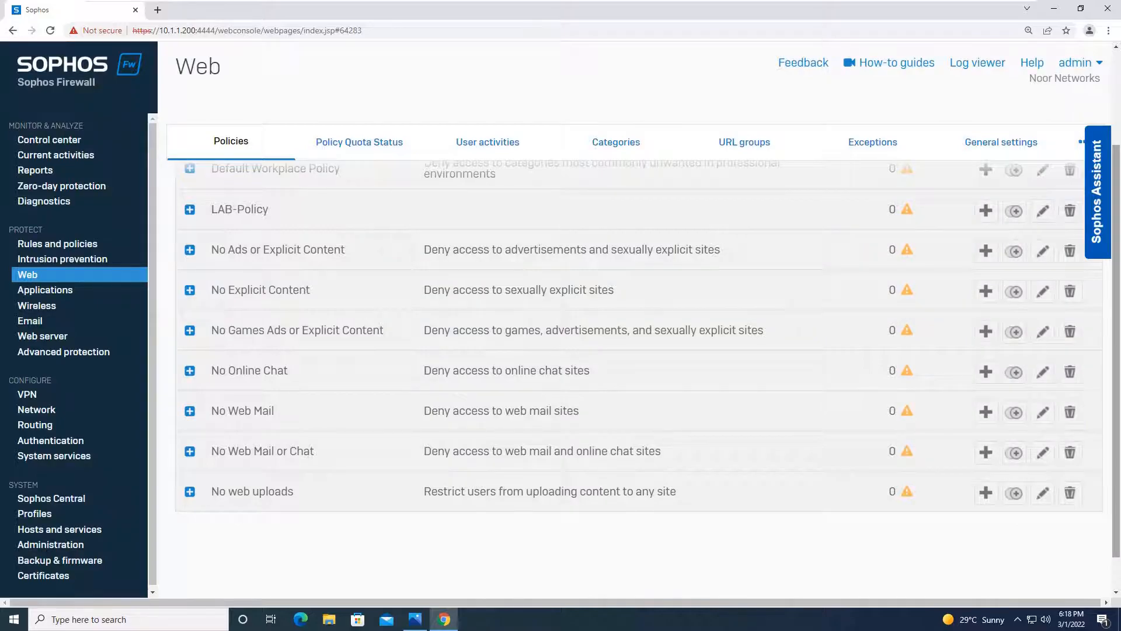
Step: Review the rules inside LAB-Policy and Default Policy in the web policies list
scroll(640, 380, up, 2)
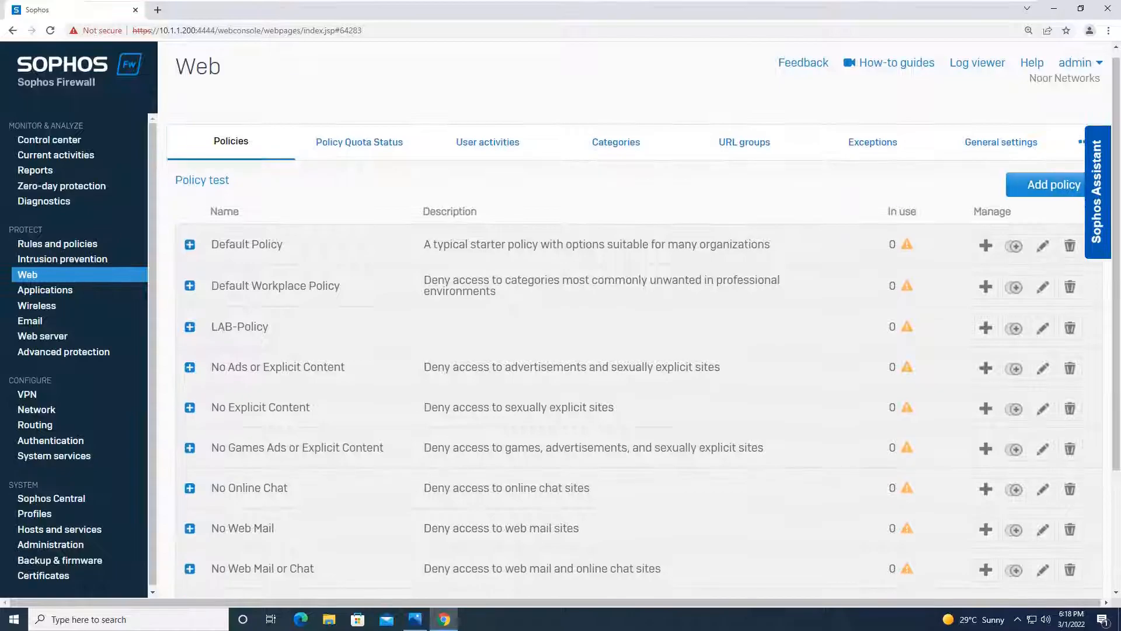
click(1051, 185)
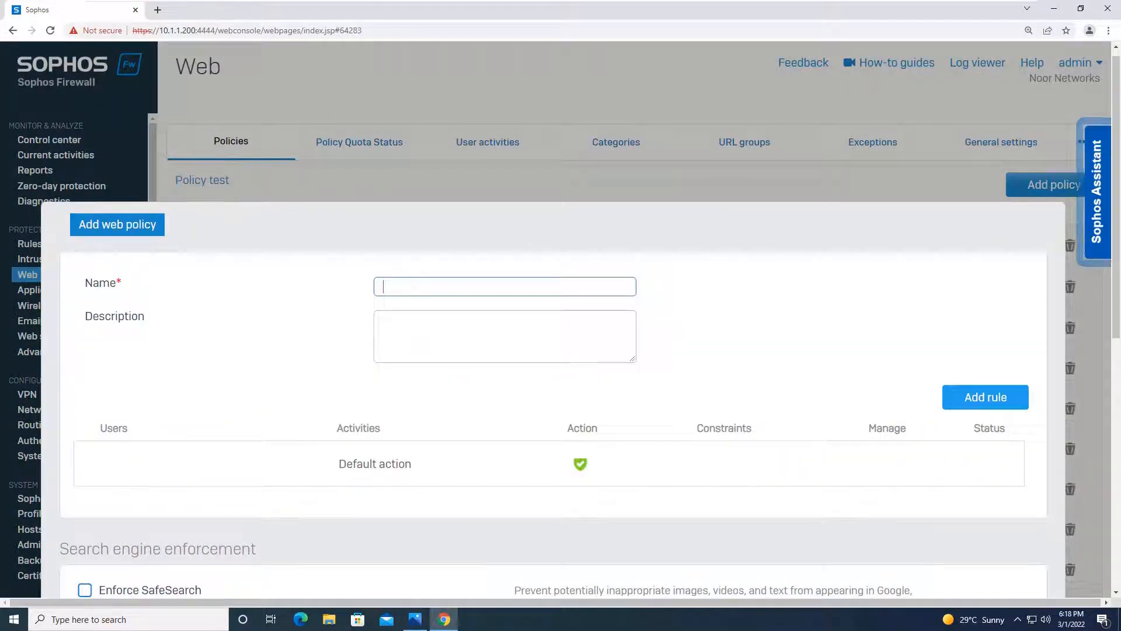
key(Escape)
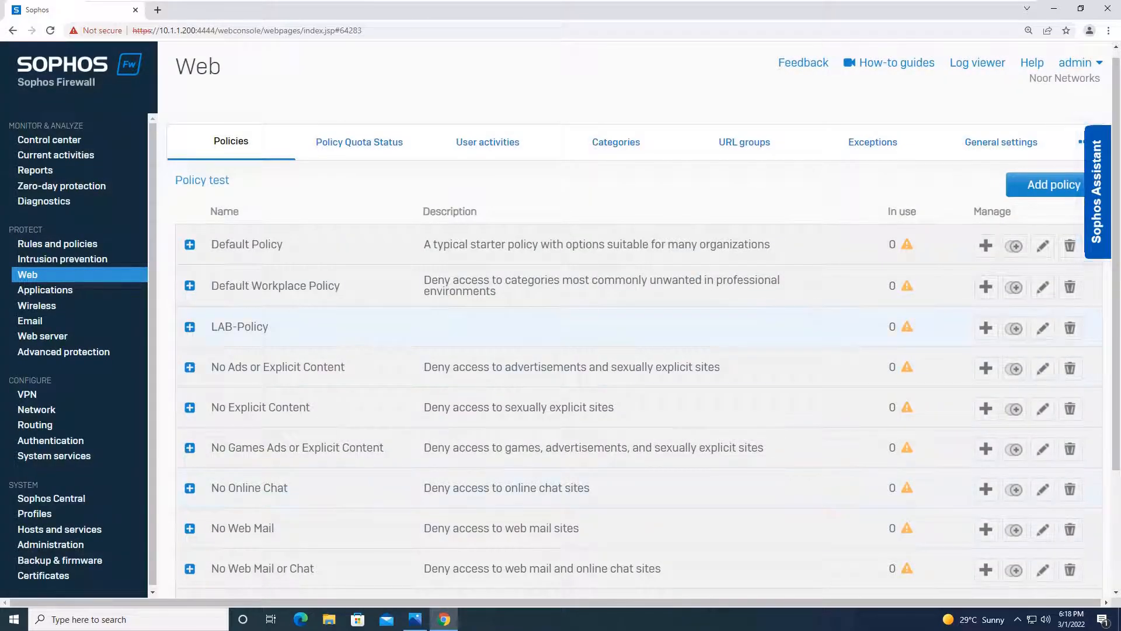
click(190, 327)
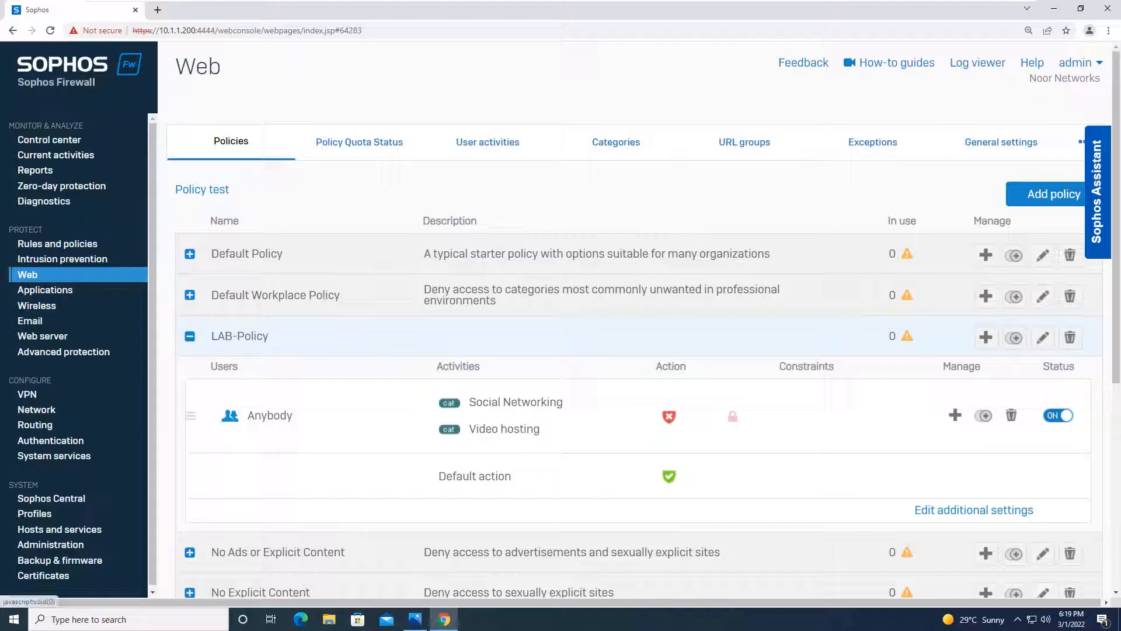
click(190, 254)
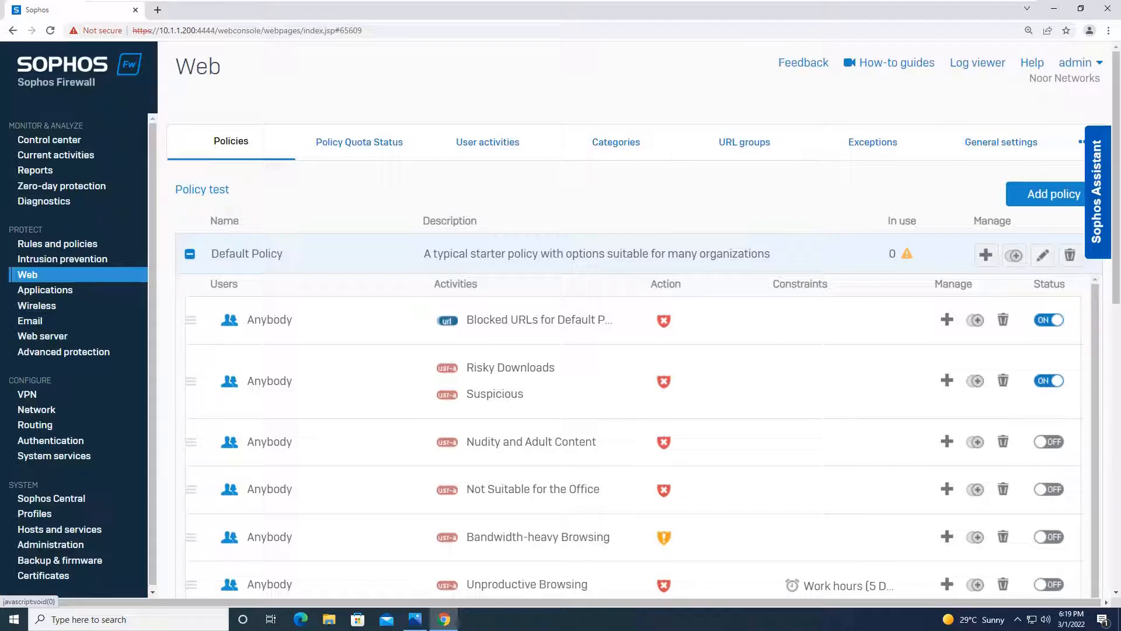
Step: Go to the Applications section and look over the application list and the existing application filter policies
click(45, 289)
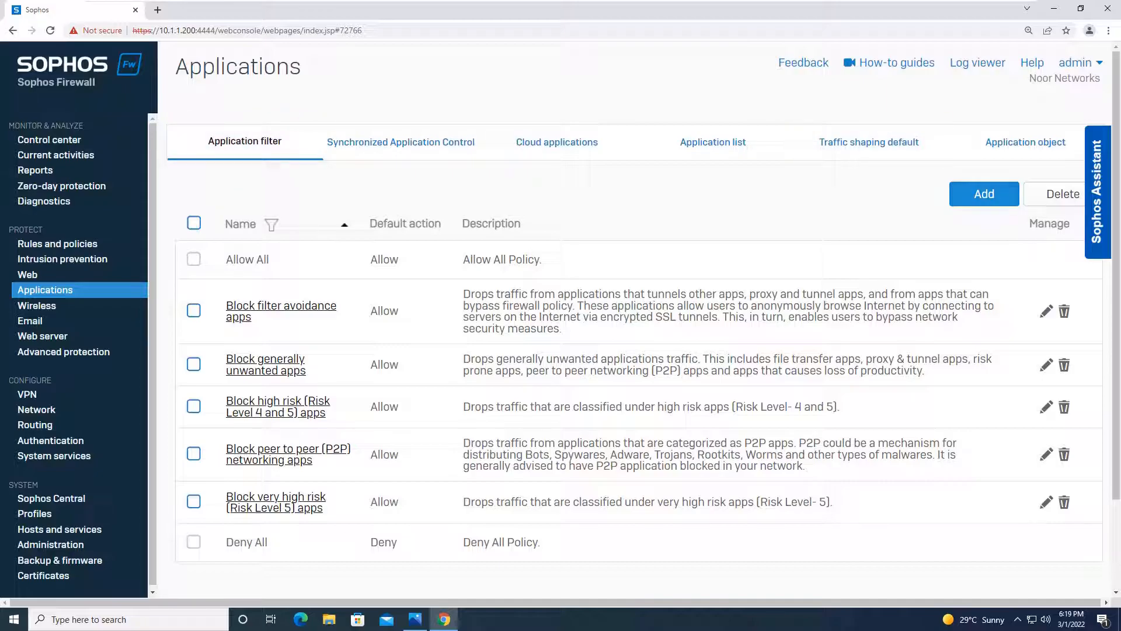
click(737, 146)
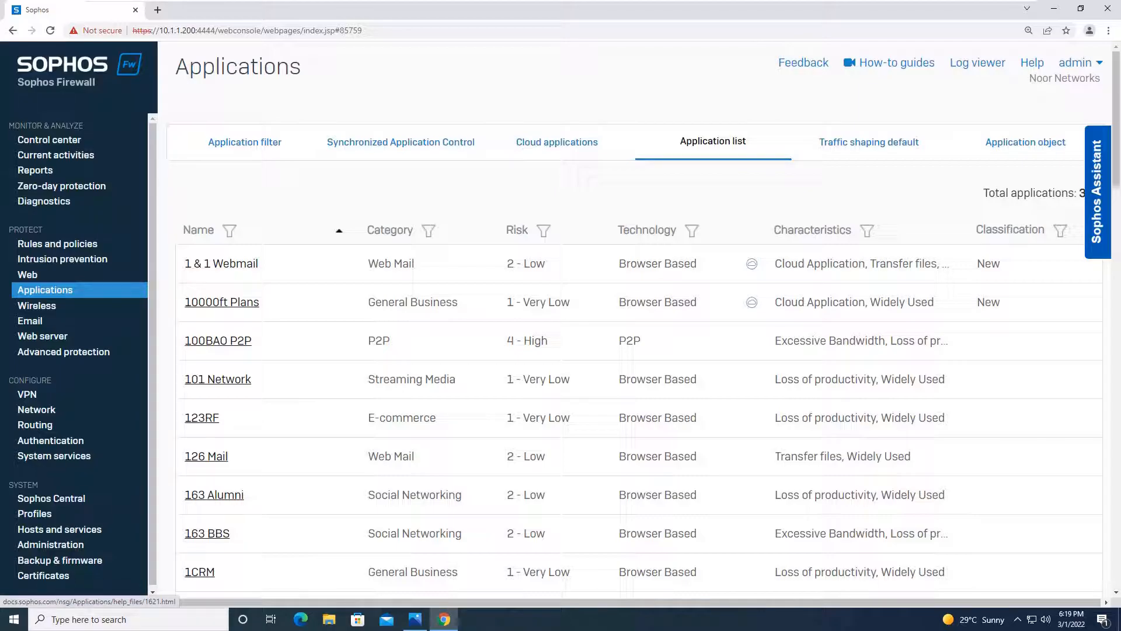
click(261, 142)
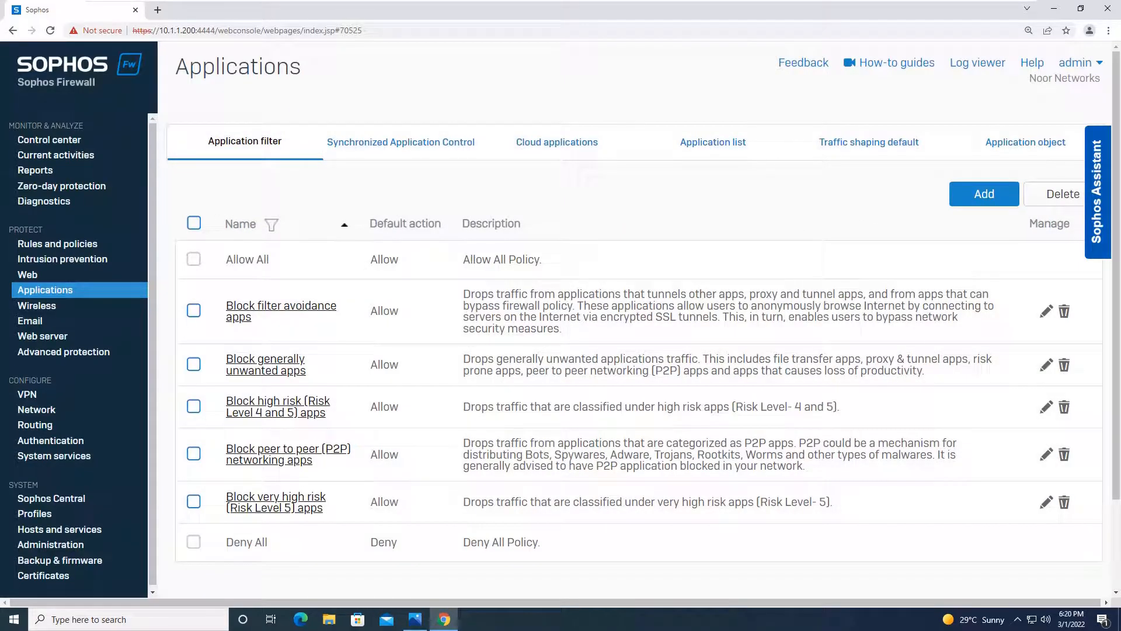
Step: Create an application filter policy named LAB-Policy with the Allow All template and no description
click(984, 194)
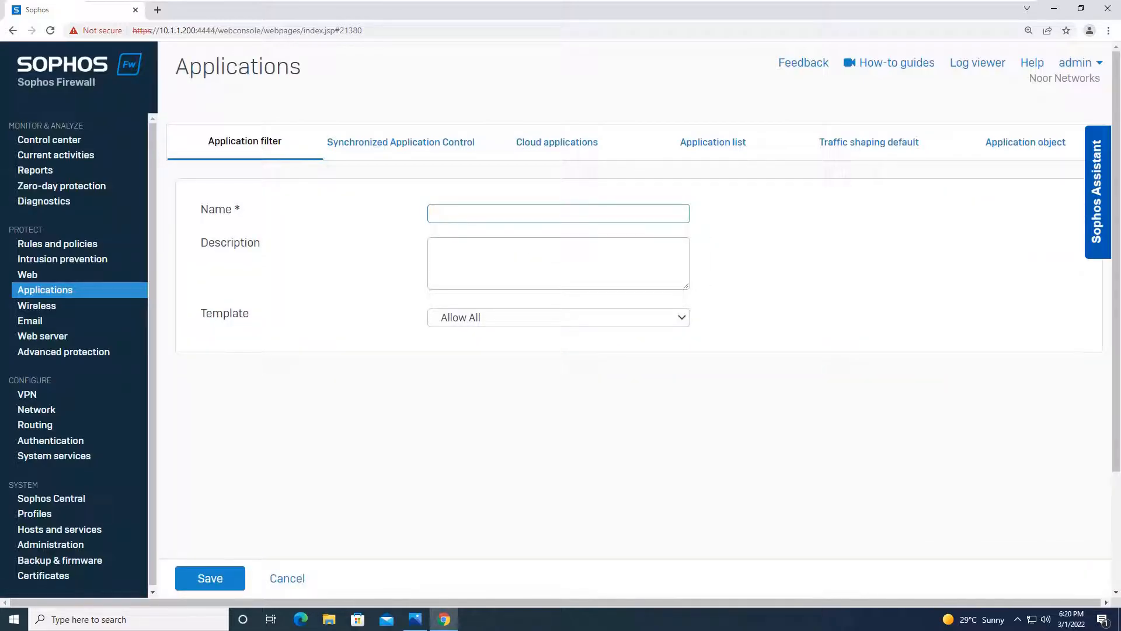
text(LAB-Policy)
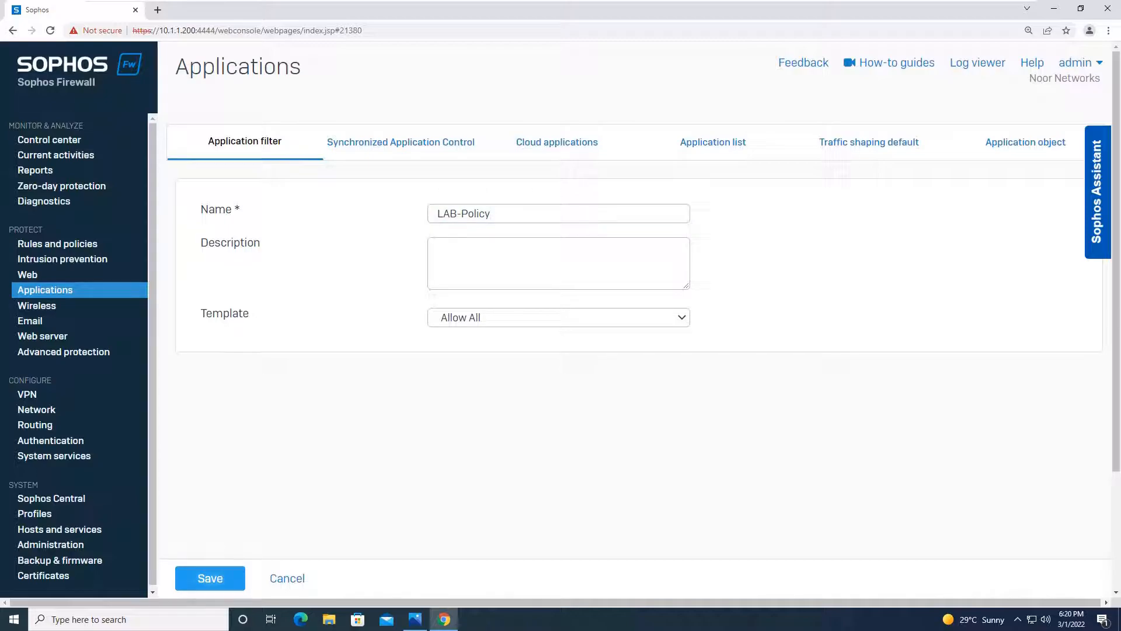
click(209, 578)
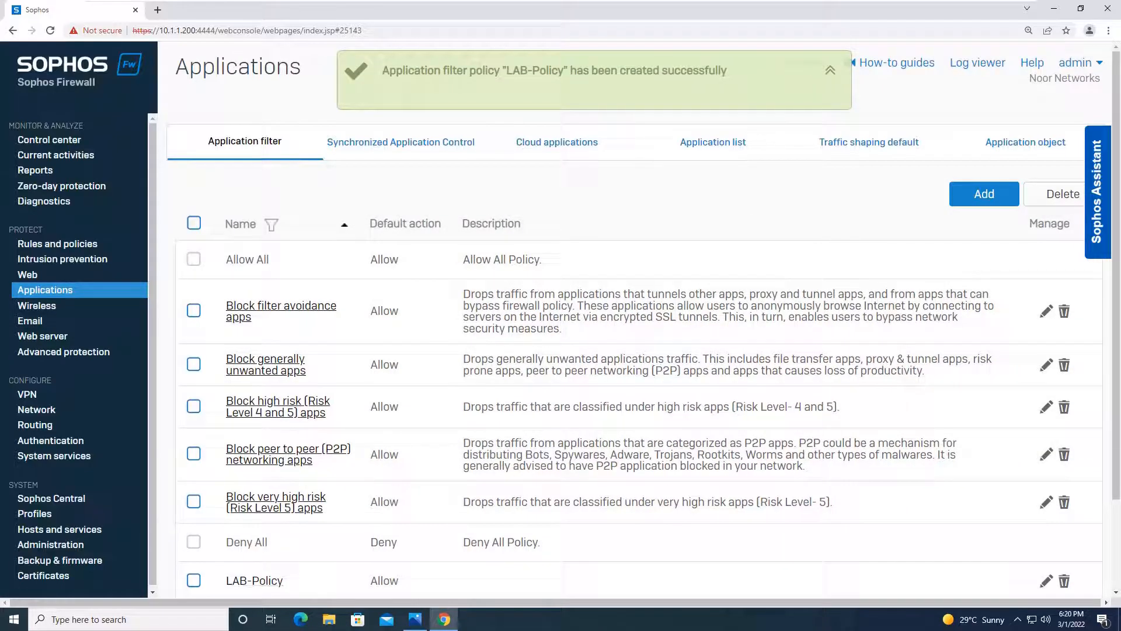
Step: Open the LAB-Policy application filter and add a rule for all Streaming Media category applications, keeping the default action
click(254, 581)
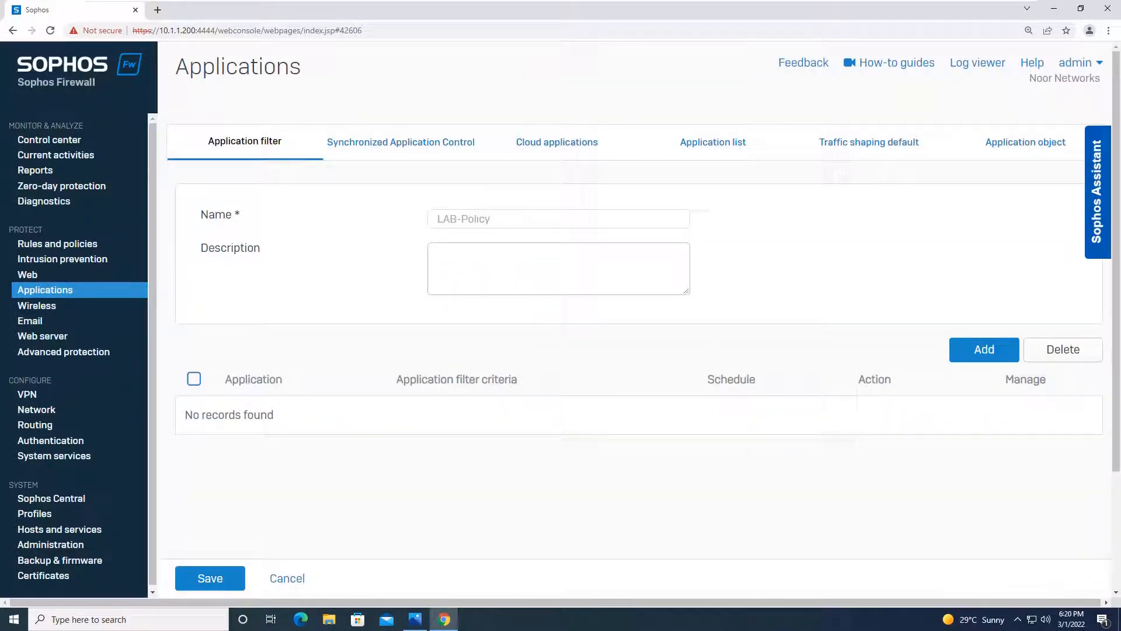
scroll(639, 351, down, 2)
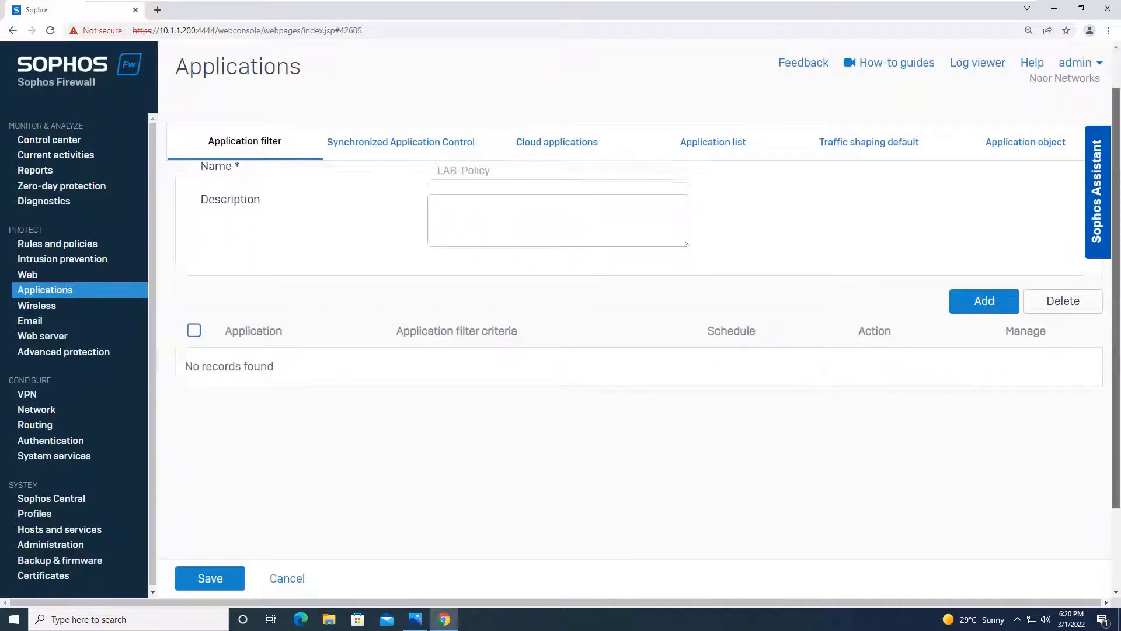
drag(1116, 292, 1116, 283)
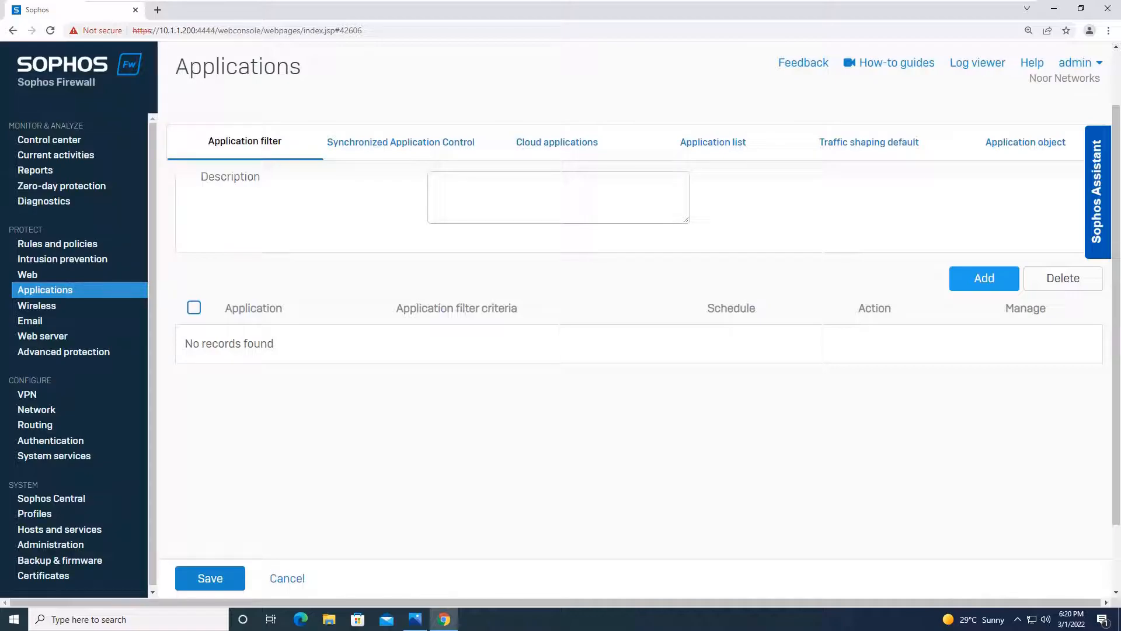
click(984, 279)
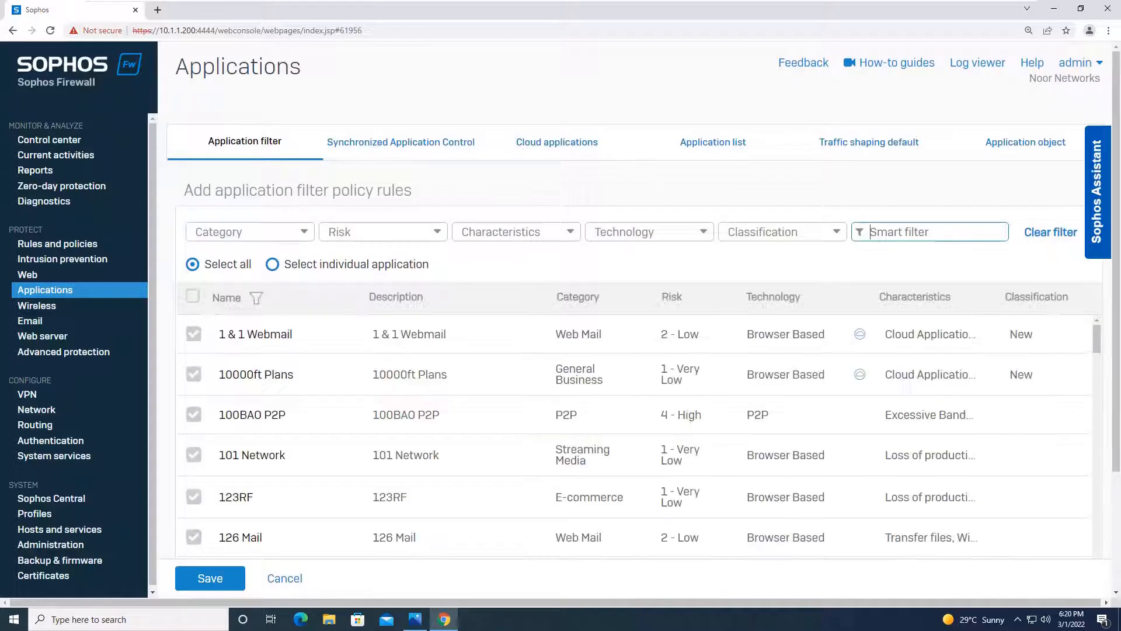
click(250, 232)
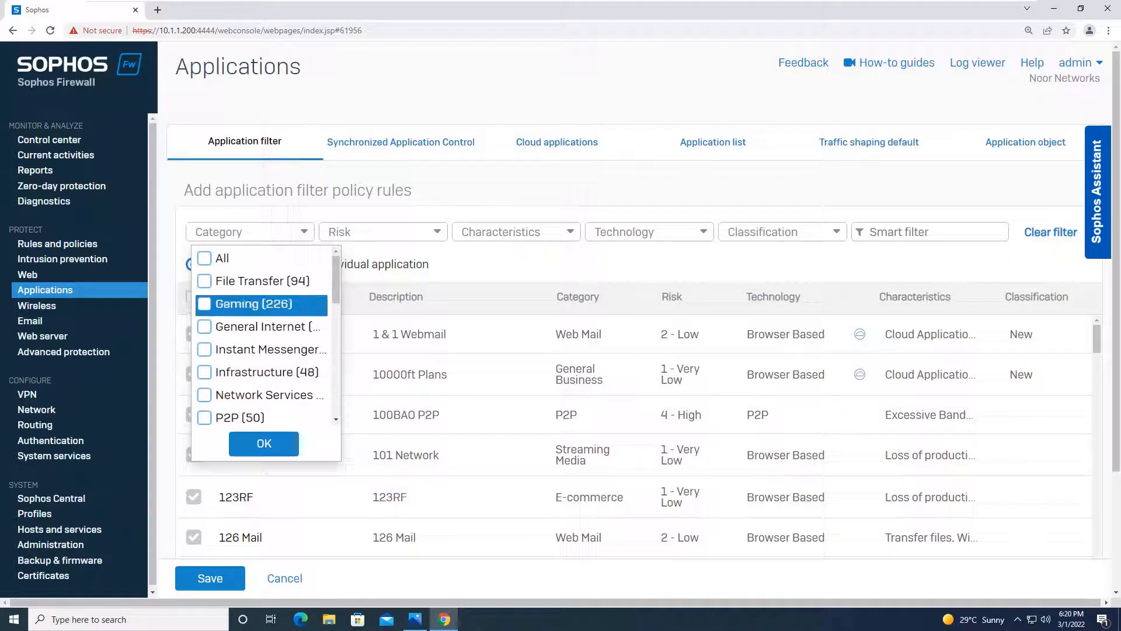
scroll(263, 333, down, 4)
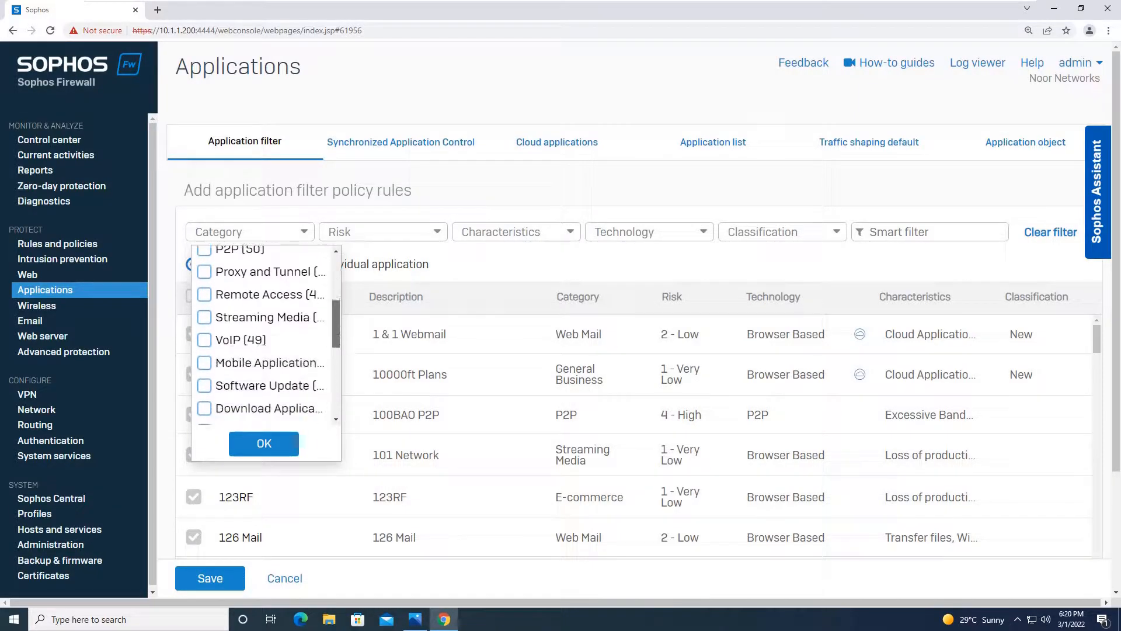
click(205, 314)
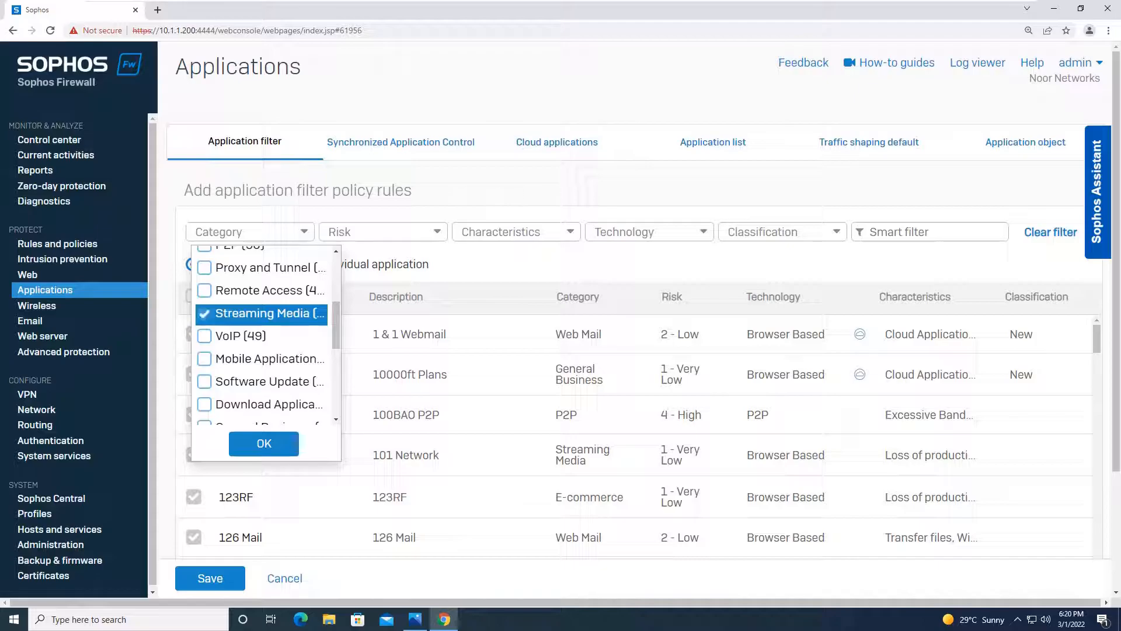
click(264, 443)
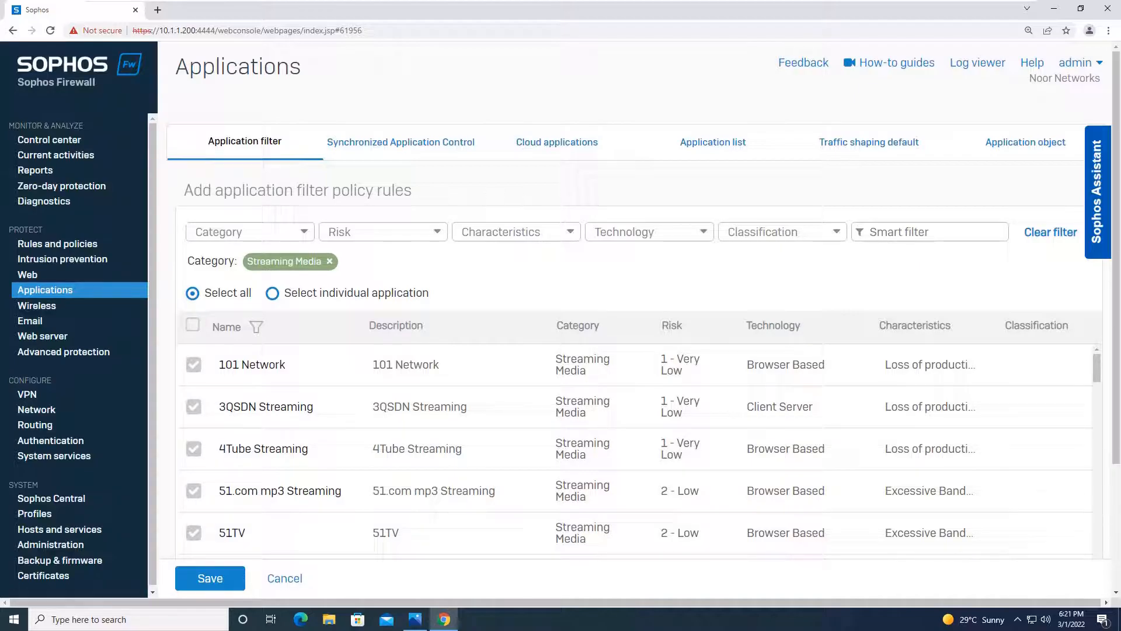
click(211, 579)
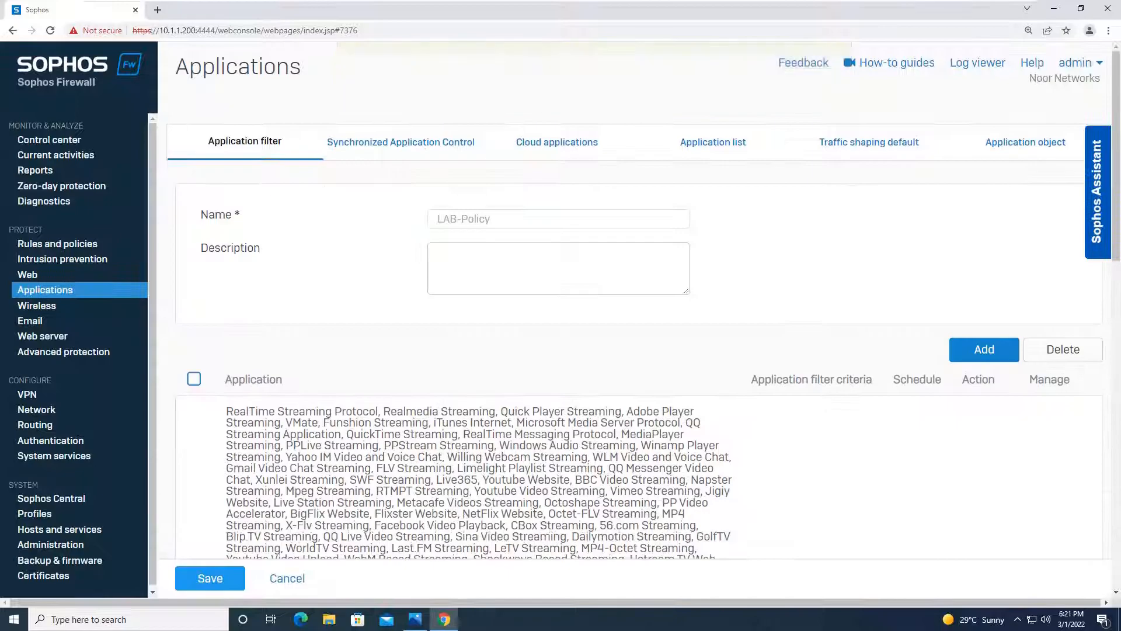
Step: Start another application filter rule in LAB-Policy and filter its applications to the Streaming Media category
click(985, 350)
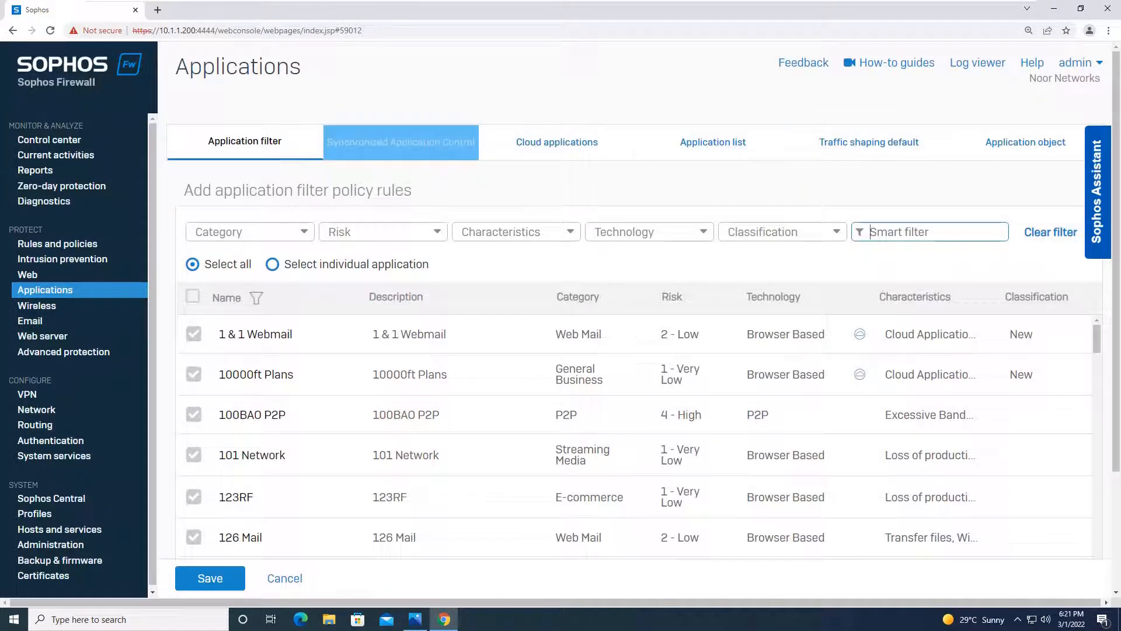
click(286, 232)
scroll(266, 336, down, 4)
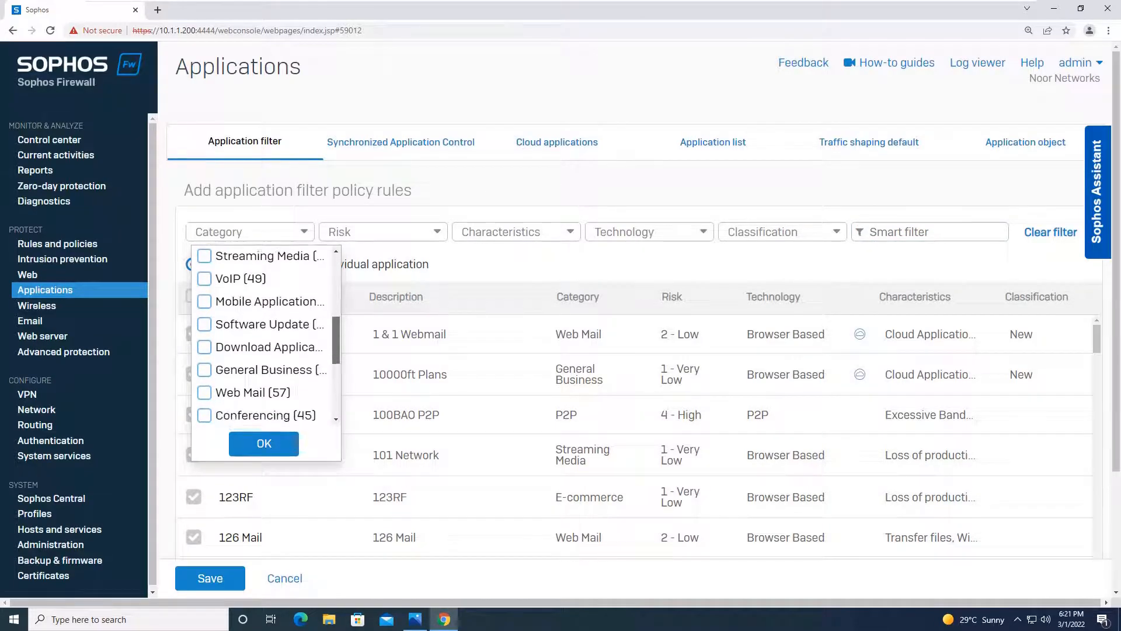
scroll(263, 325, up, 1)
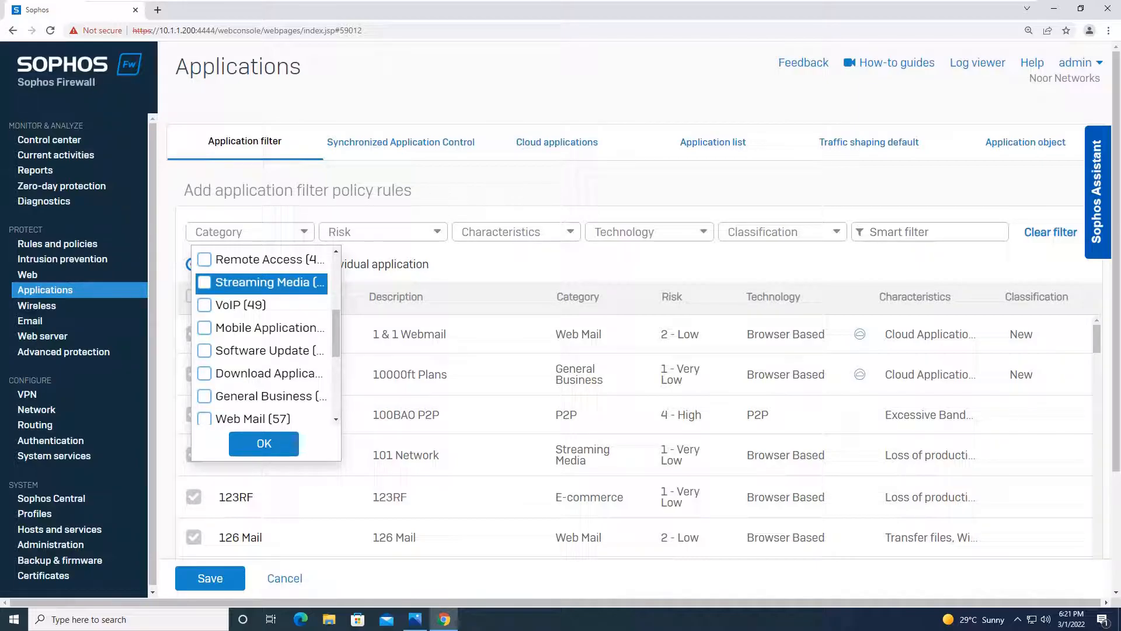
click(206, 282)
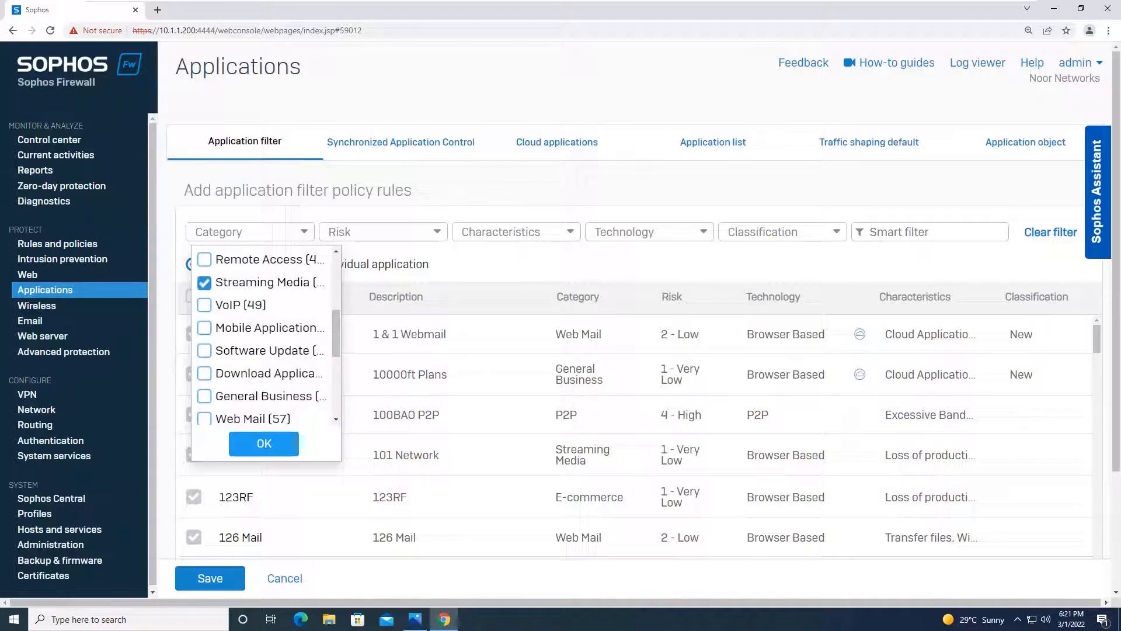
click(264, 444)
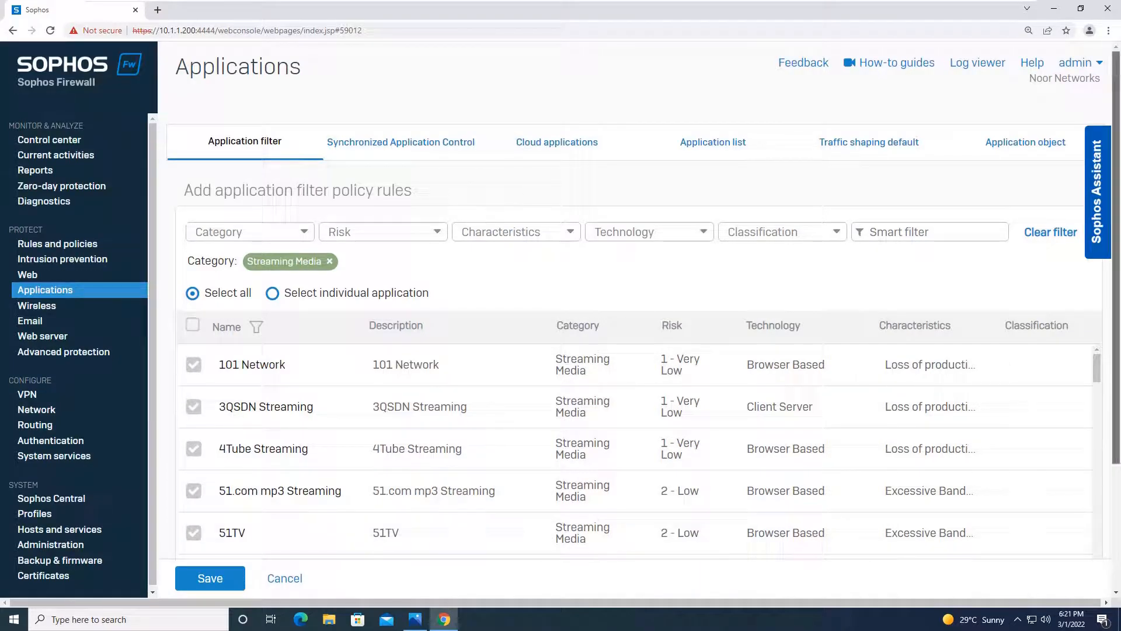
Step: Set the new Streaming Media rule's action to Deny with the All the Time schedule and save the rule
scroll(585, 350, down, 3)
scroll(584, 350, up, 3)
scroll(637, 380, down, 3)
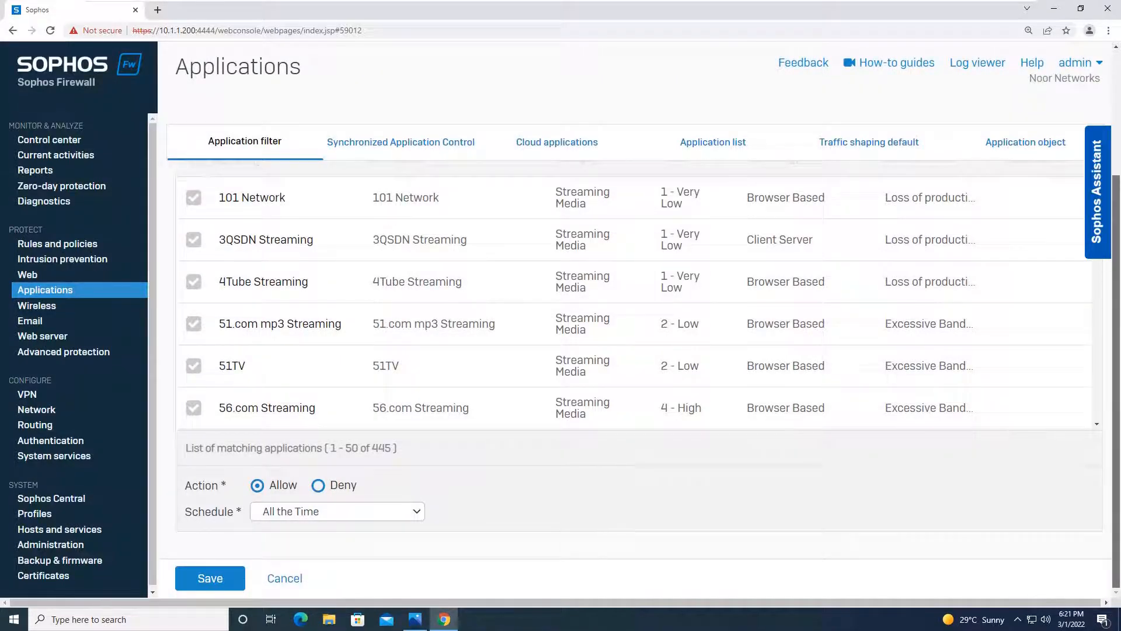
scroll(637, 380, up, 3)
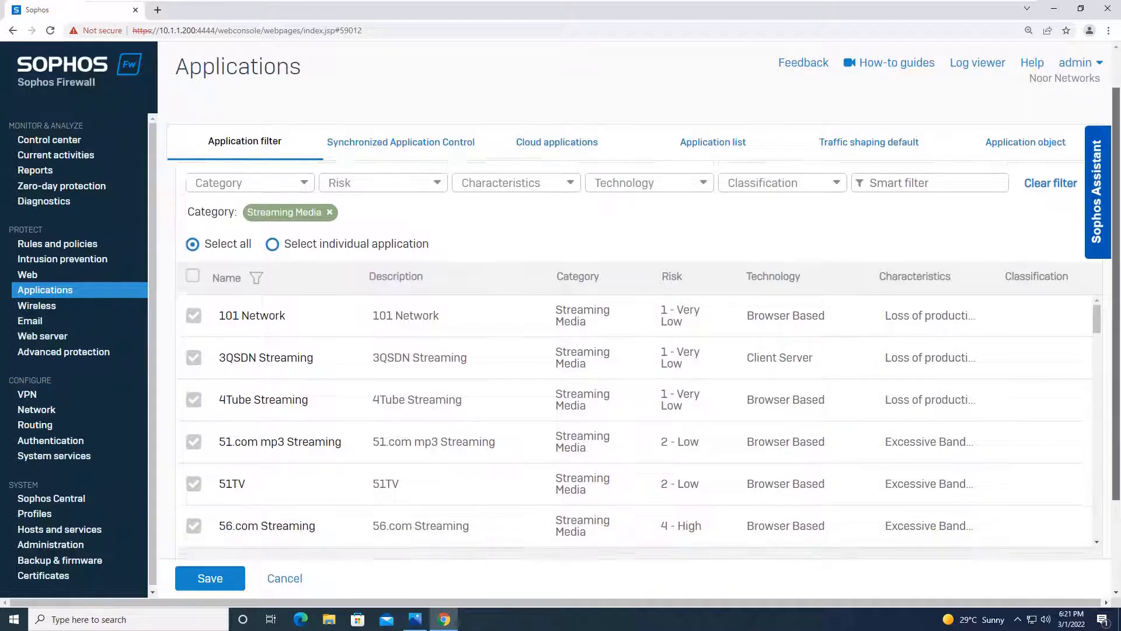
scroll(637, 379, down, 3)
click(318, 486)
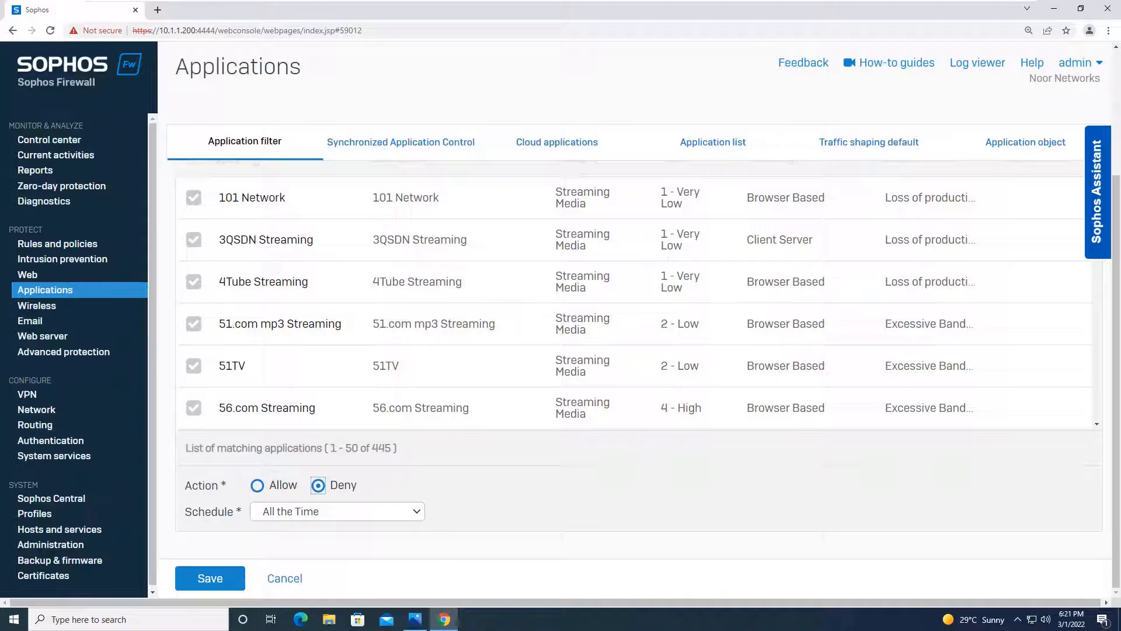
click(210, 579)
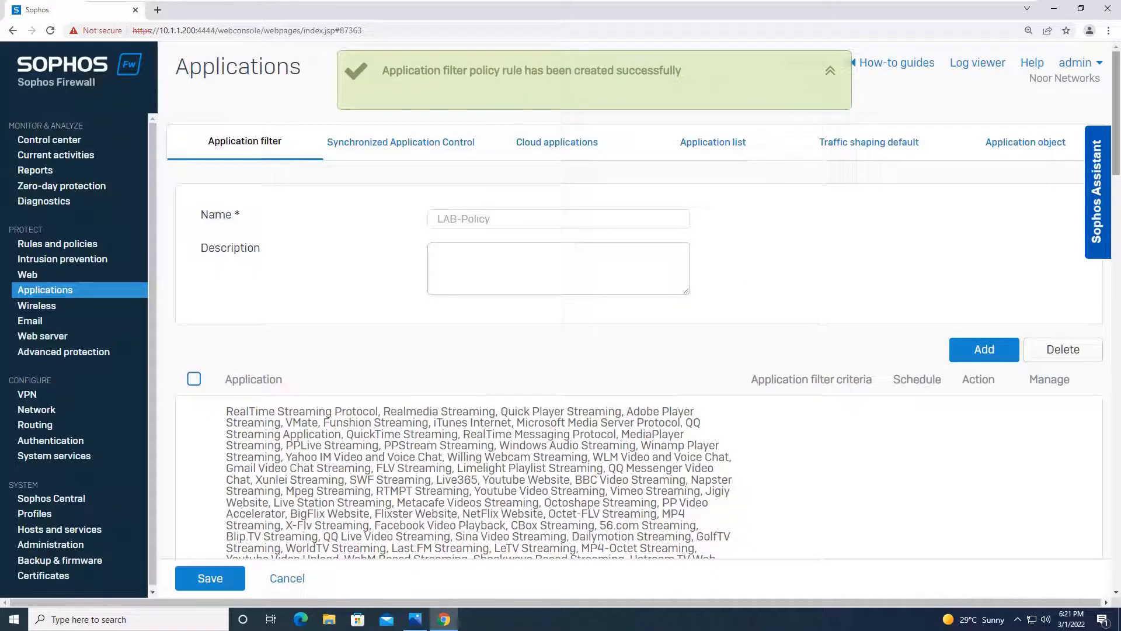
Step: Find the Streaming Media rule that still allows traffic in LAB-Policy, change its action to Deny and save it
scroll(643, 350, down, 5)
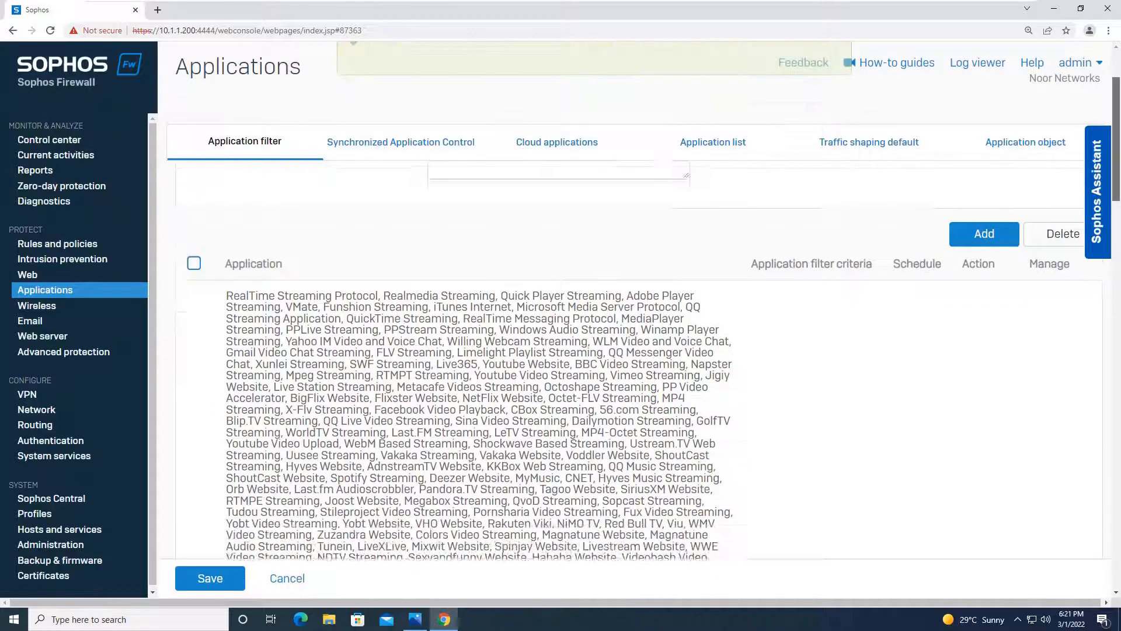
scroll(642, 350, down, 6)
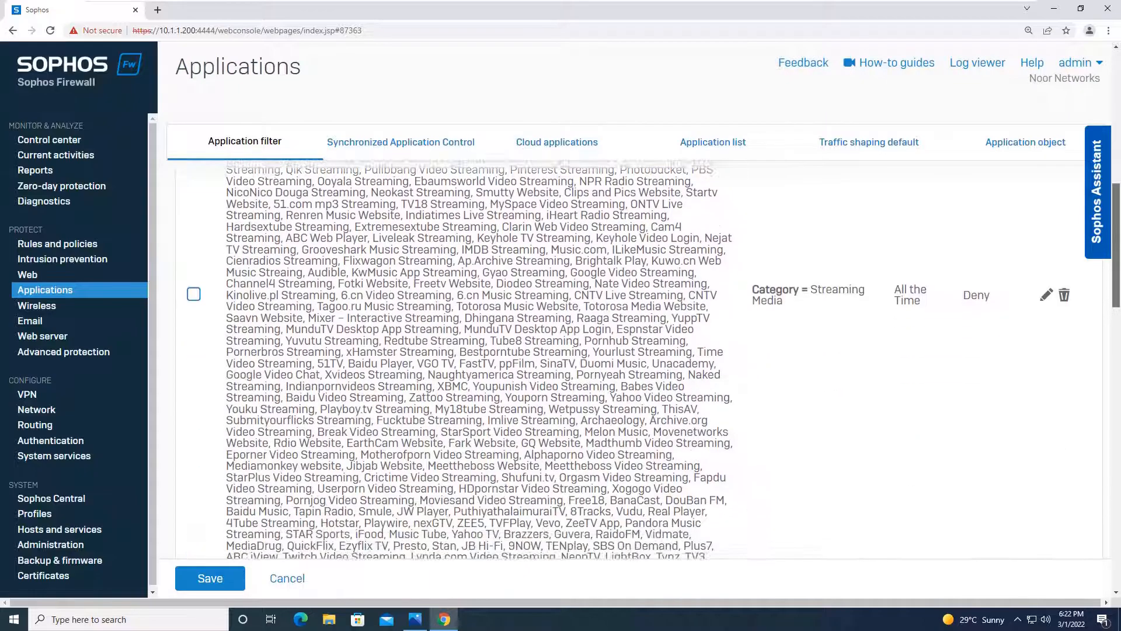
scroll(643, 351, down, 3)
scroll(643, 350, up, 6)
scroll(642, 350, down, 10)
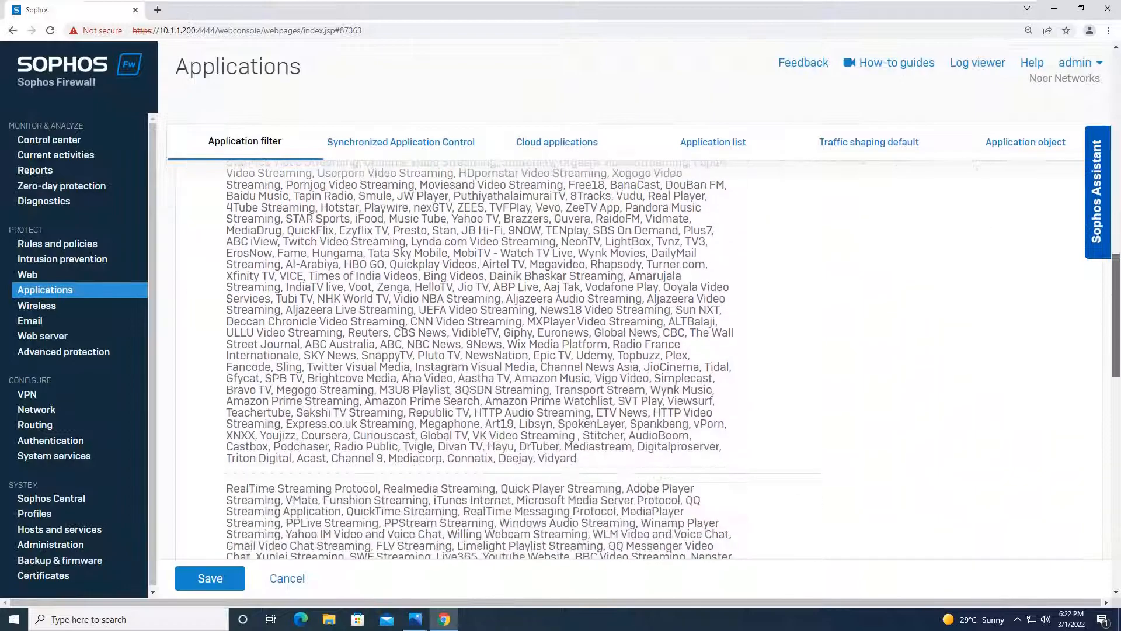
scroll(642, 350, down, 5)
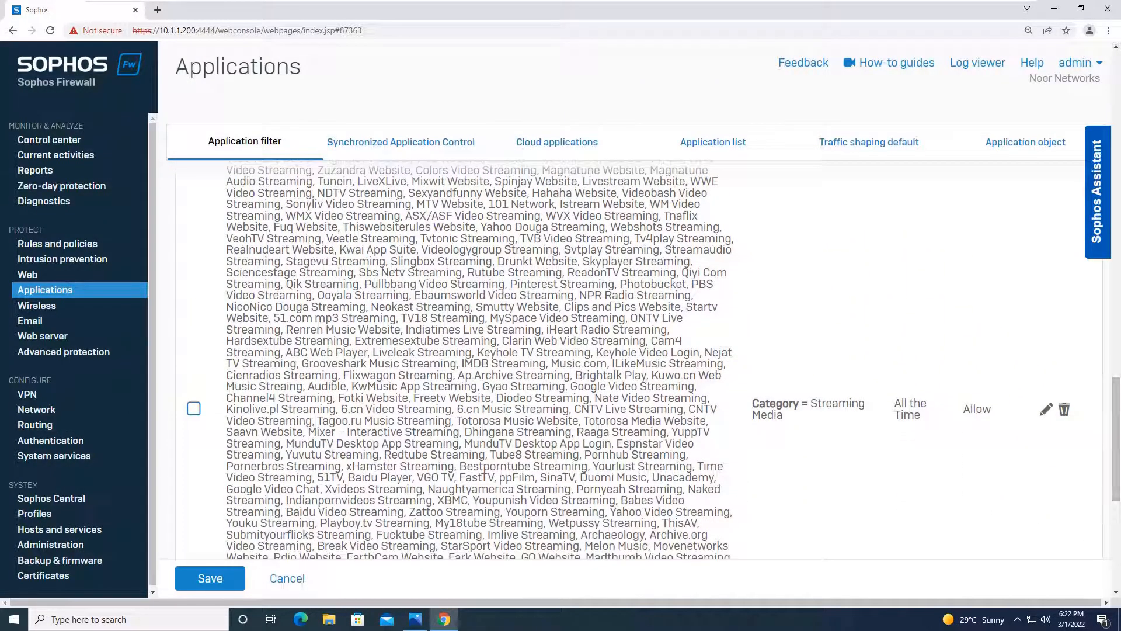
click(1047, 409)
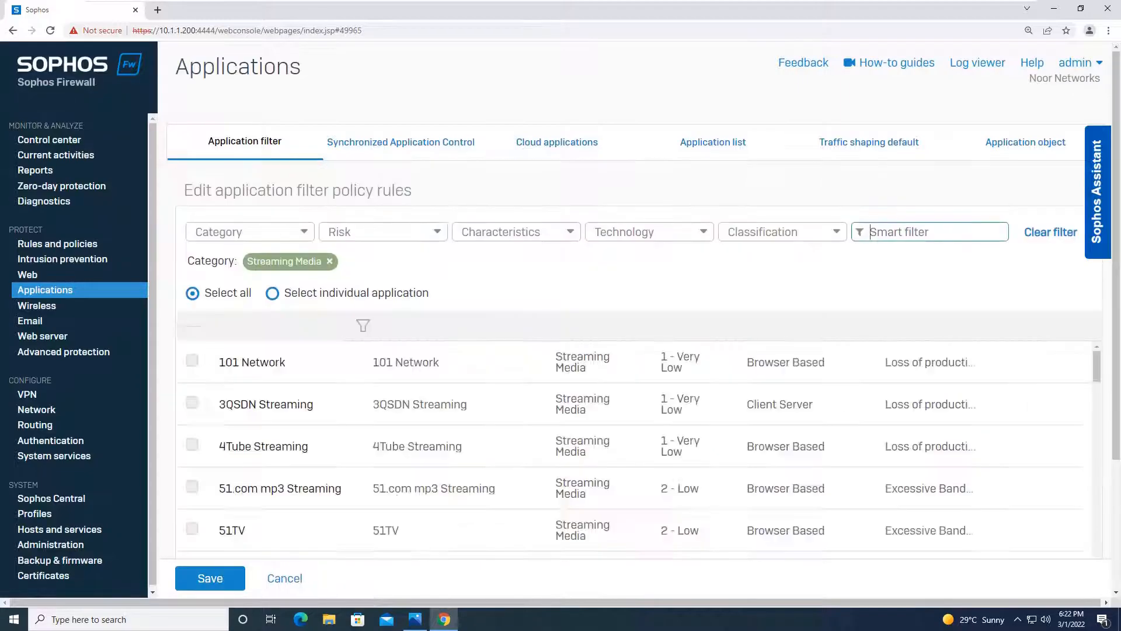
scroll(642, 380, down, 3)
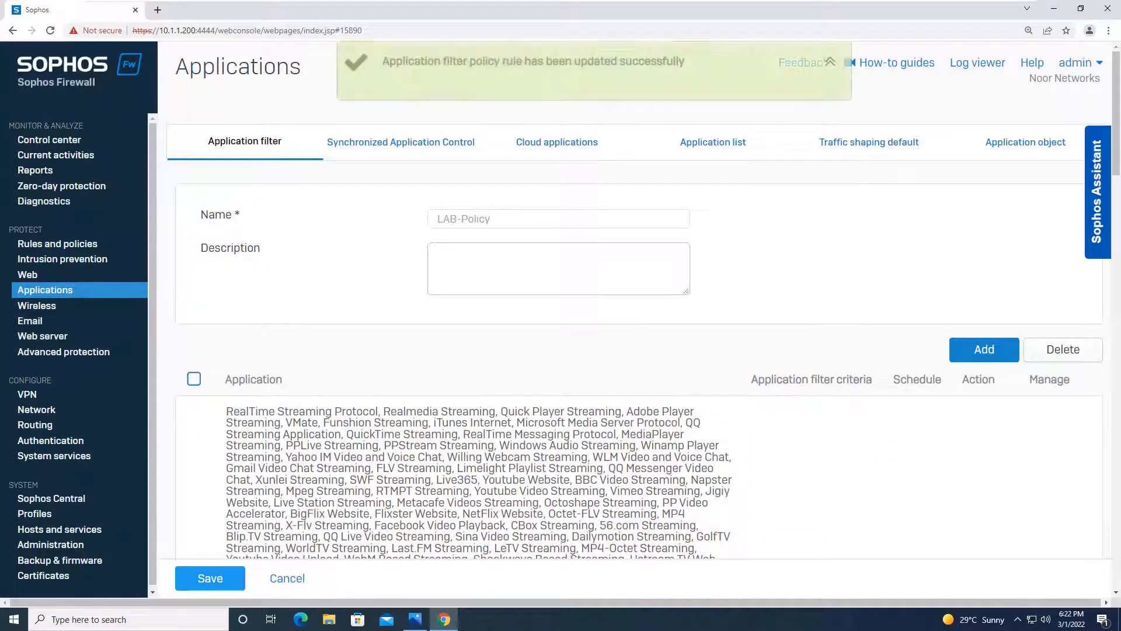
Step: Delete the first of the two duplicate Streaming Media rules from LAB-Policy
drag(1117, 117, 1117, 263)
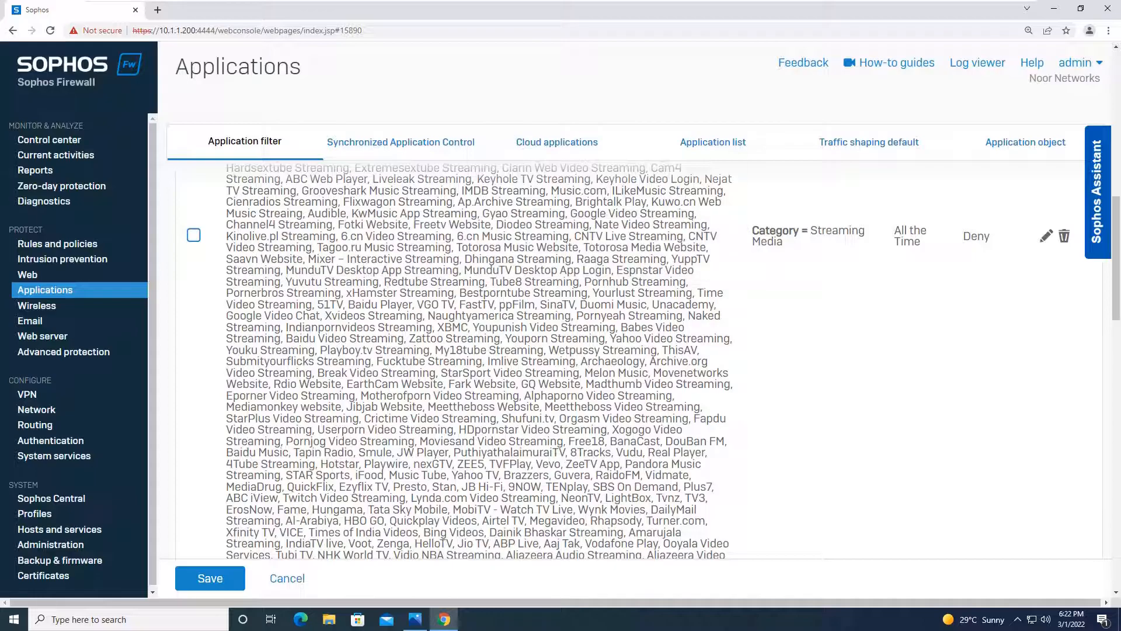
mouse_move(1117, 260)
mouse_down()
mouse_move(1117, 441)
mouse_move(1117, 256)
mouse_up()
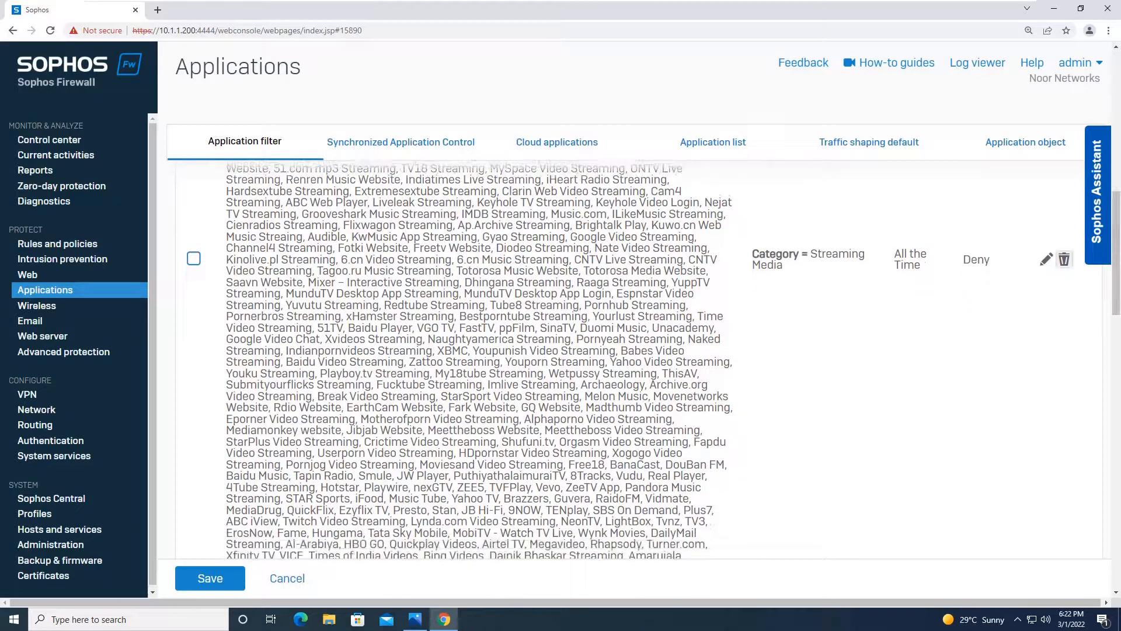
click(1064, 259)
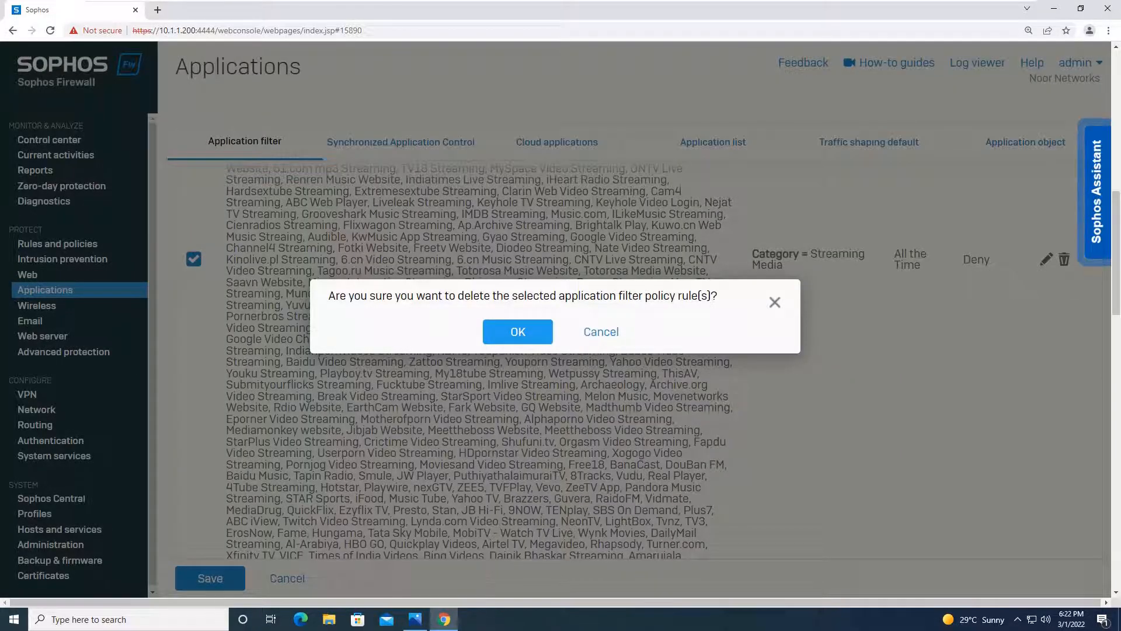
click(518, 331)
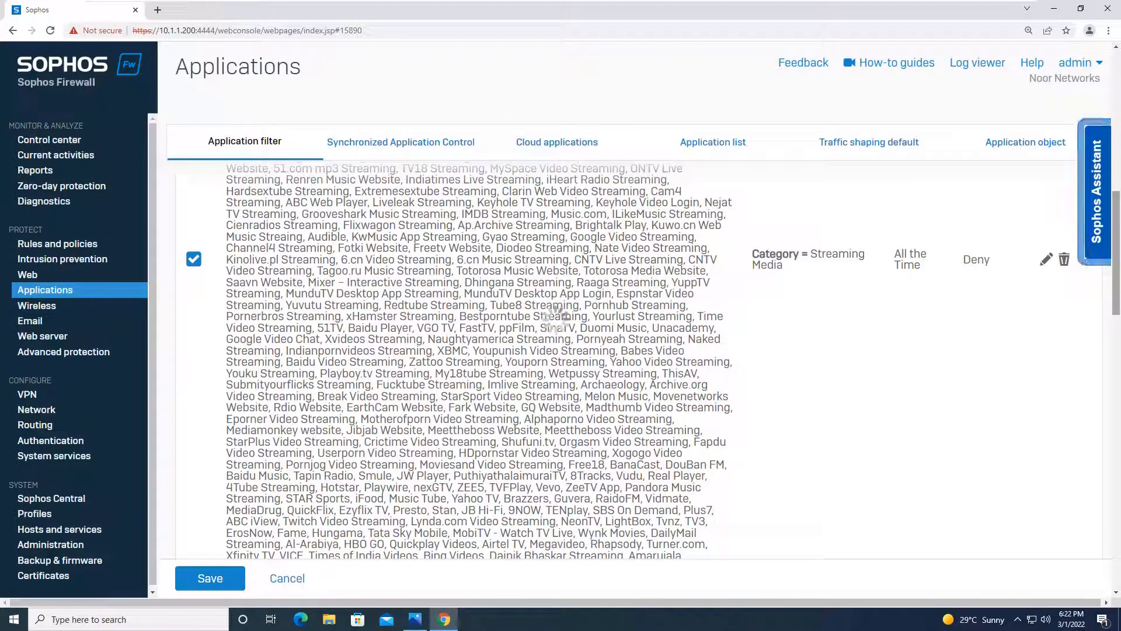
Step: Start a new application filter rule in LAB-Policy and filter its applications to the Social Networking category
mouse_move(1117, 233)
mouse_down()
mouse_move(1116, 481)
mouse_move(1116, 214)
mouse_up()
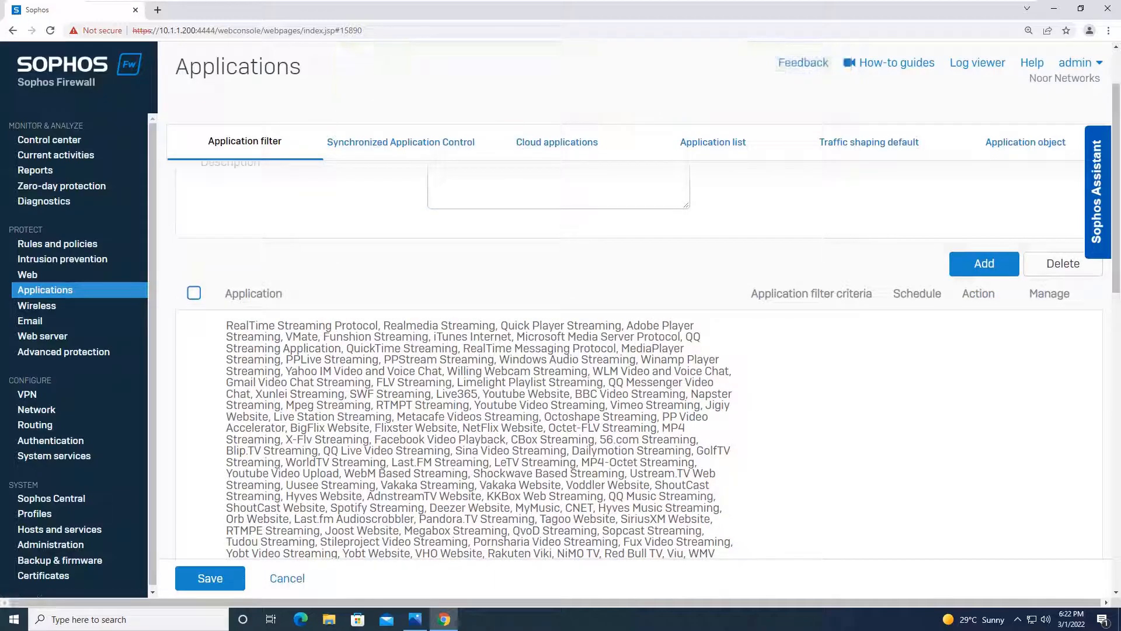
click(984, 263)
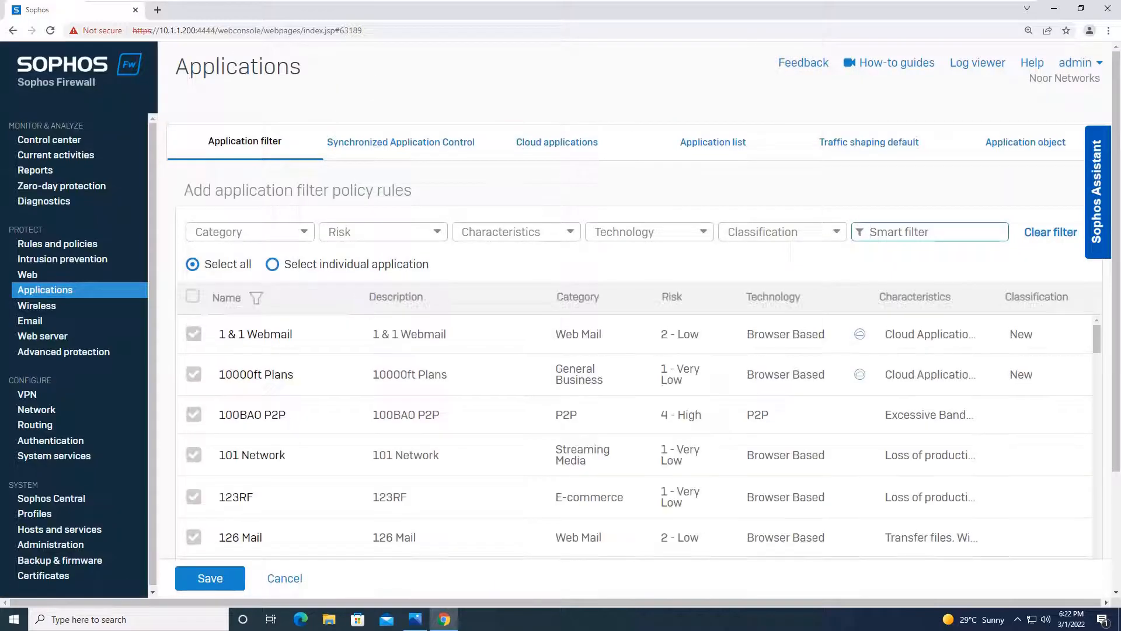
click(274, 232)
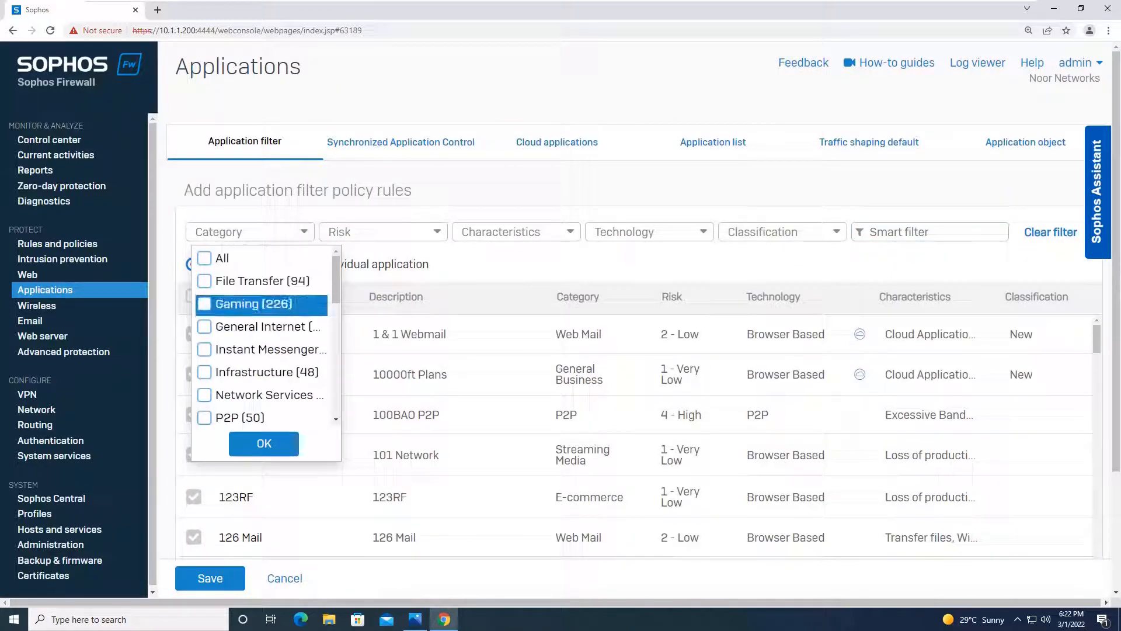
scroll(265, 339, down, 3)
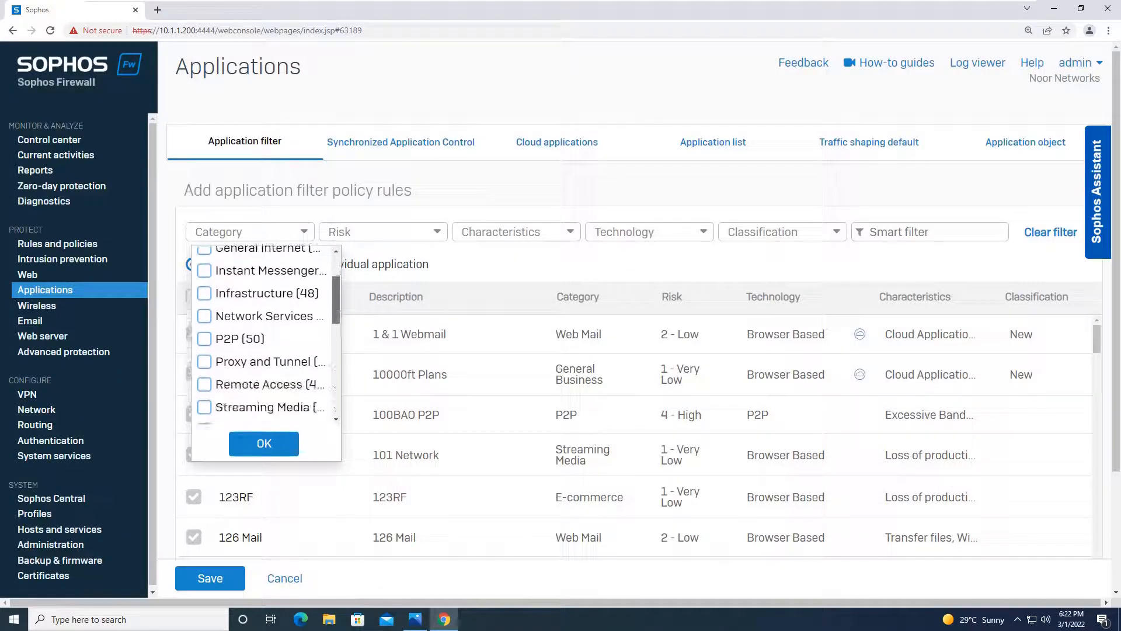
scroll(263, 376, down, 3)
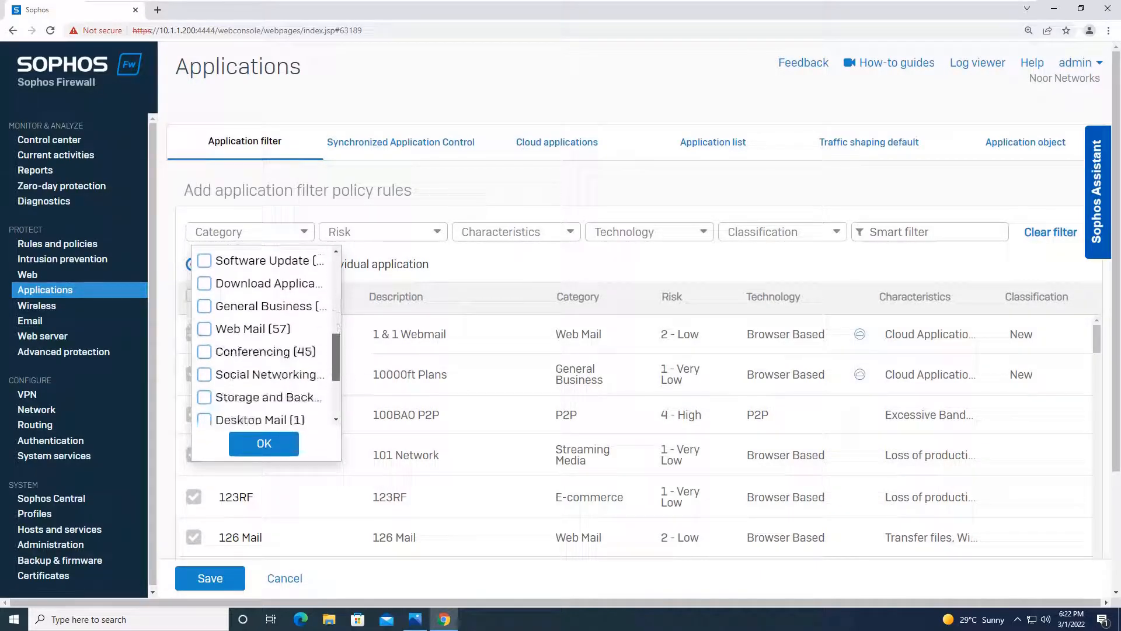
click(246, 330)
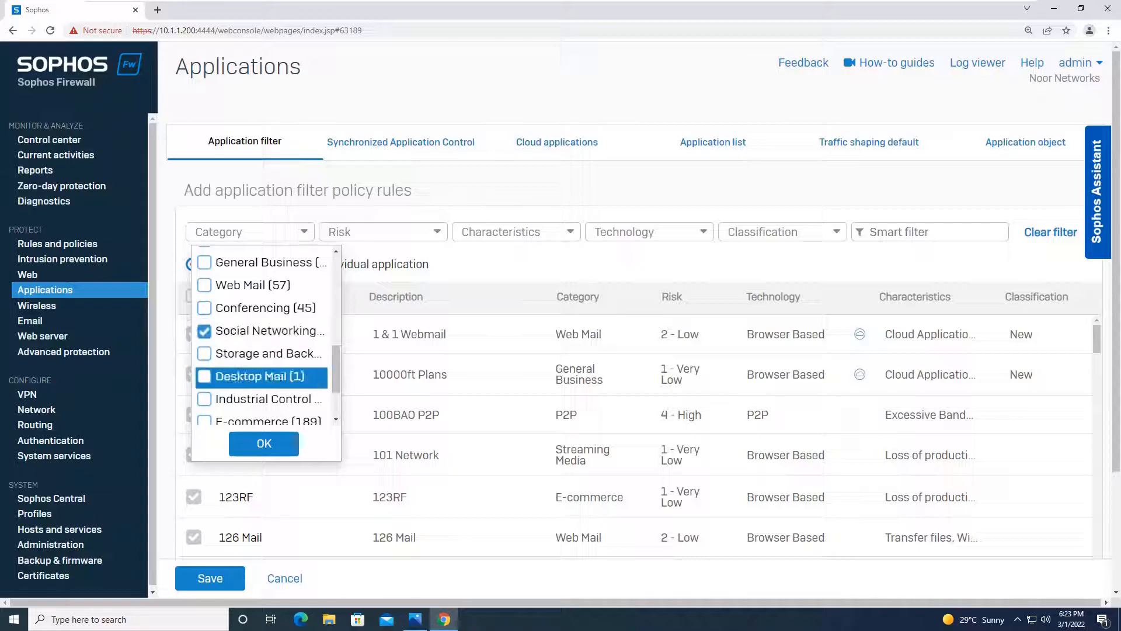
click(264, 443)
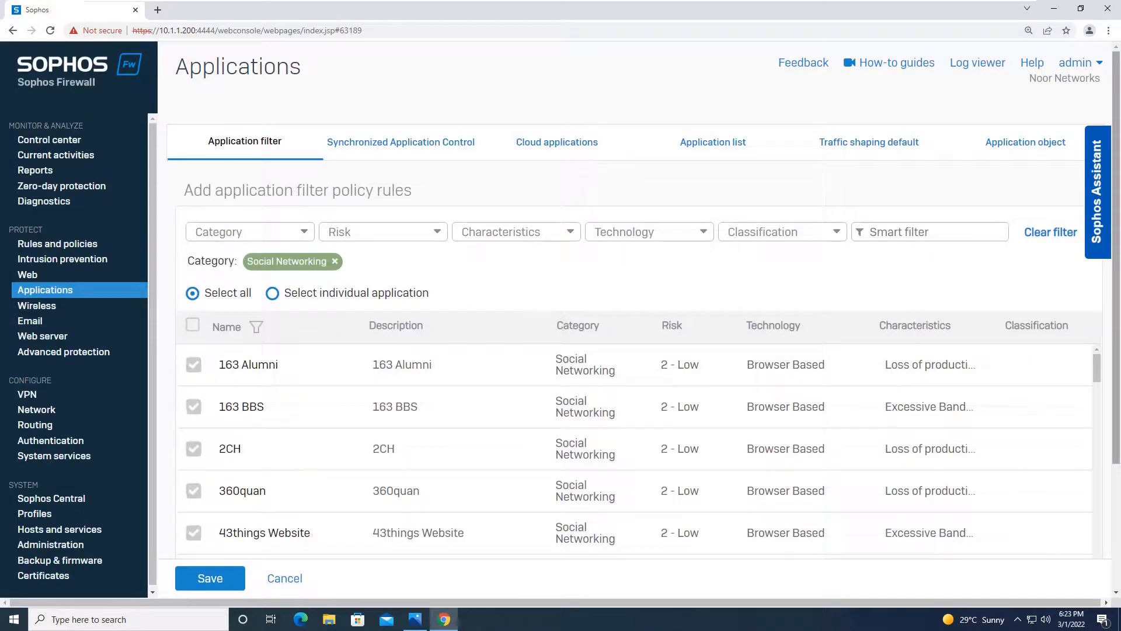
Step: Set the Social Networking rule's action to Deny with the All the Time schedule and save the rule
scroll(637, 374, down, 1)
scroll(655, 484, down, 1)
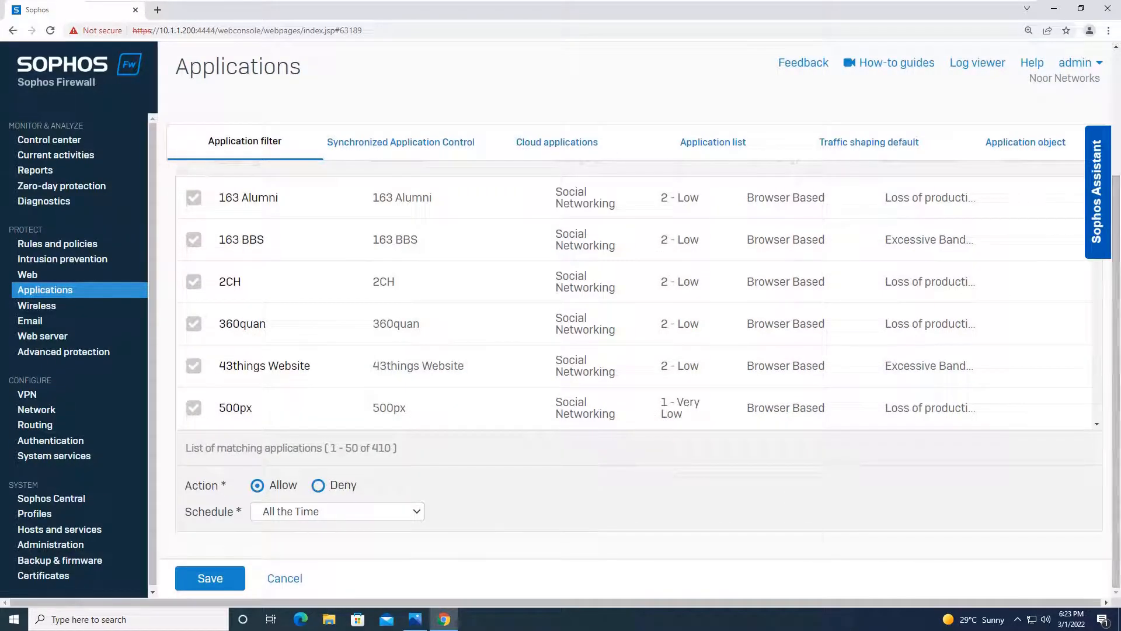
click(211, 579)
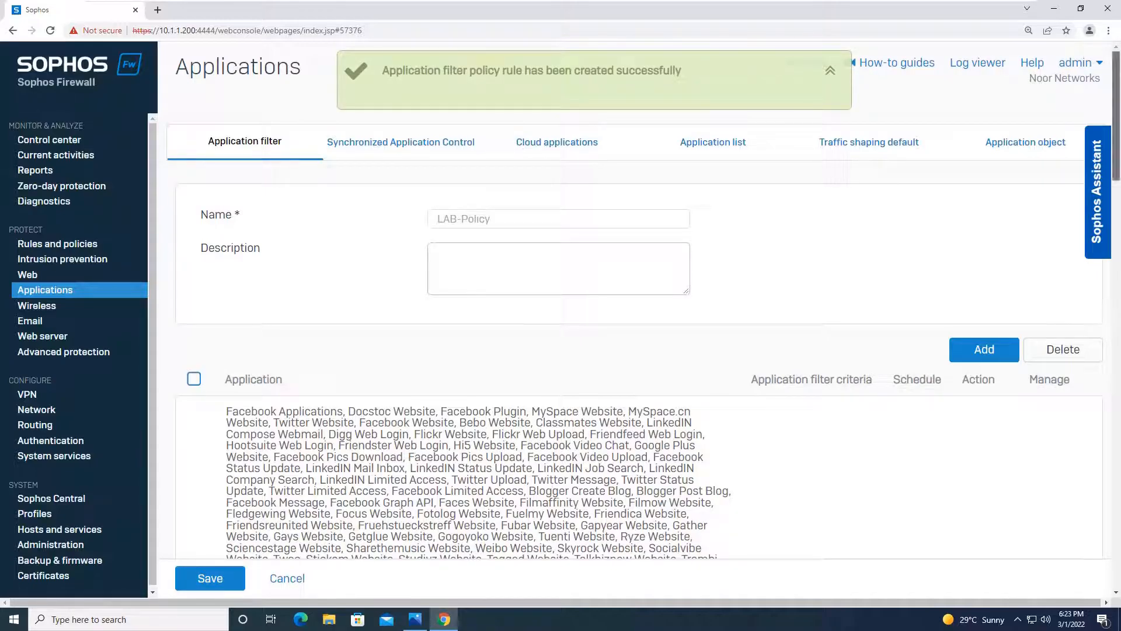
Step: Review the Social Networking and Streaming Media rules in LAB-Policy and save the application filter policy
scroll(584, 351, down, 2)
scroll(478, 360, down, 6)
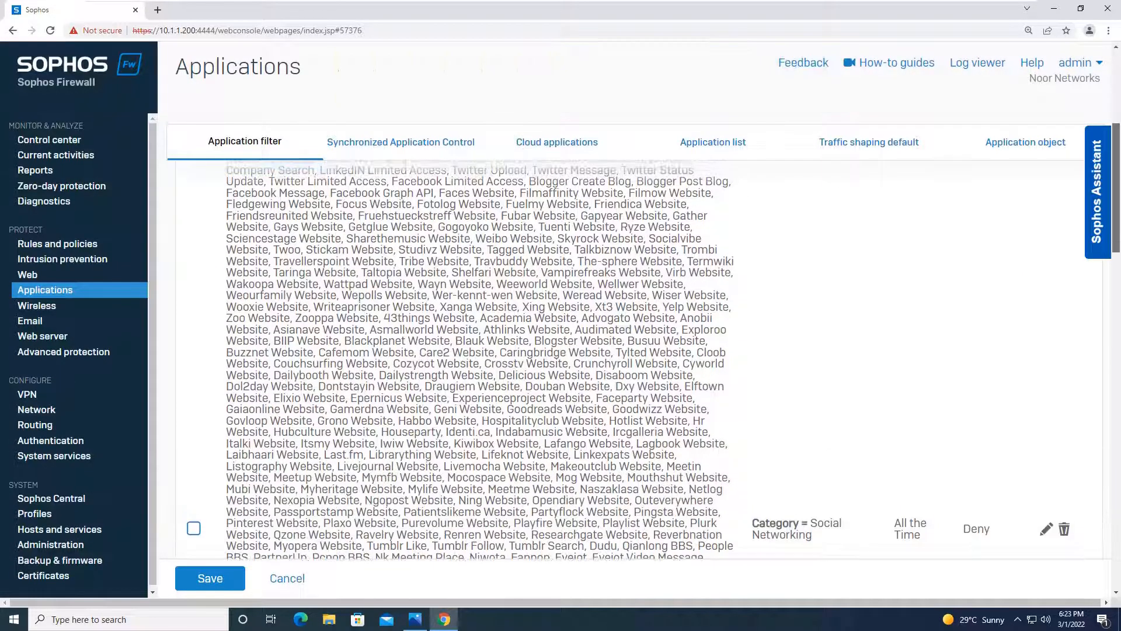
scroll(479, 359, down, 14)
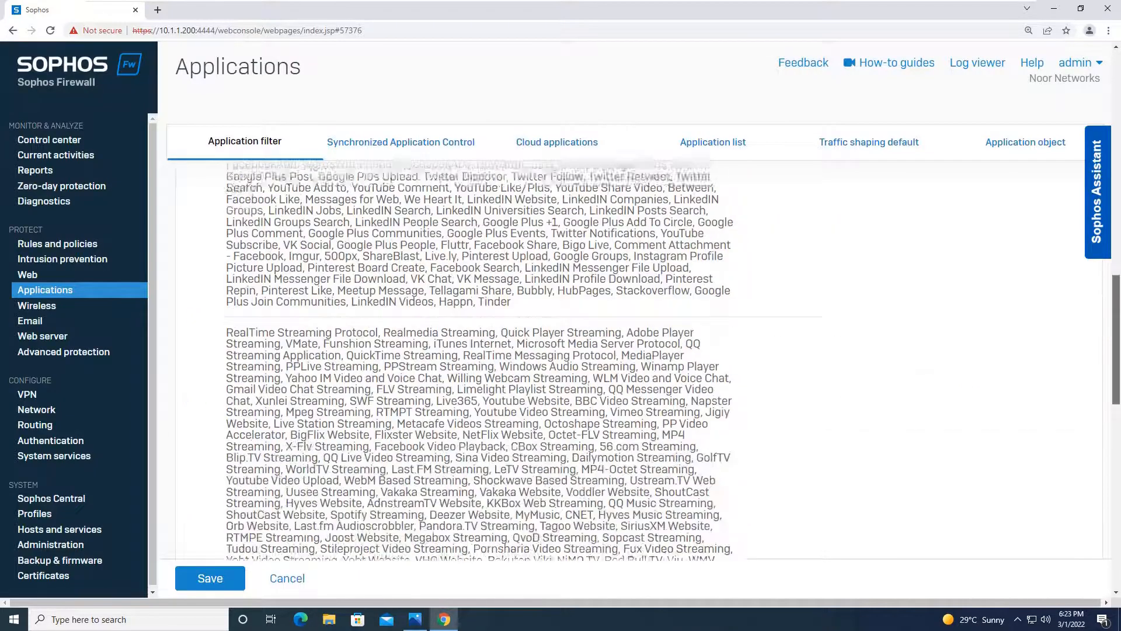
scroll(479, 359, down, 2)
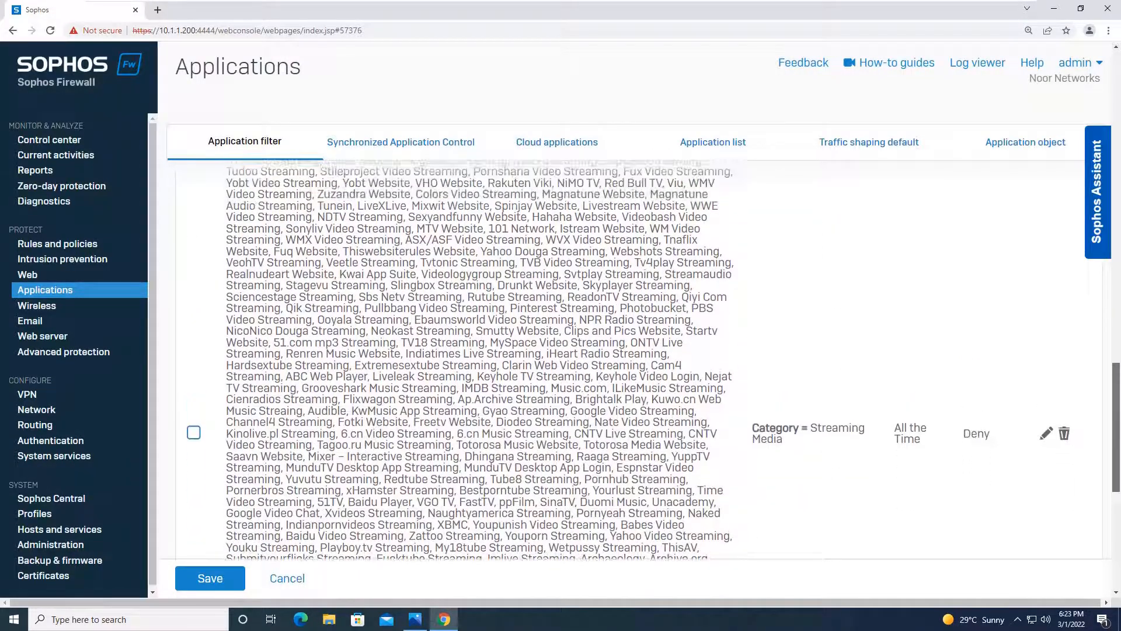
scroll(479, 359, down, 1)
scroll(479, 360, up, 9)
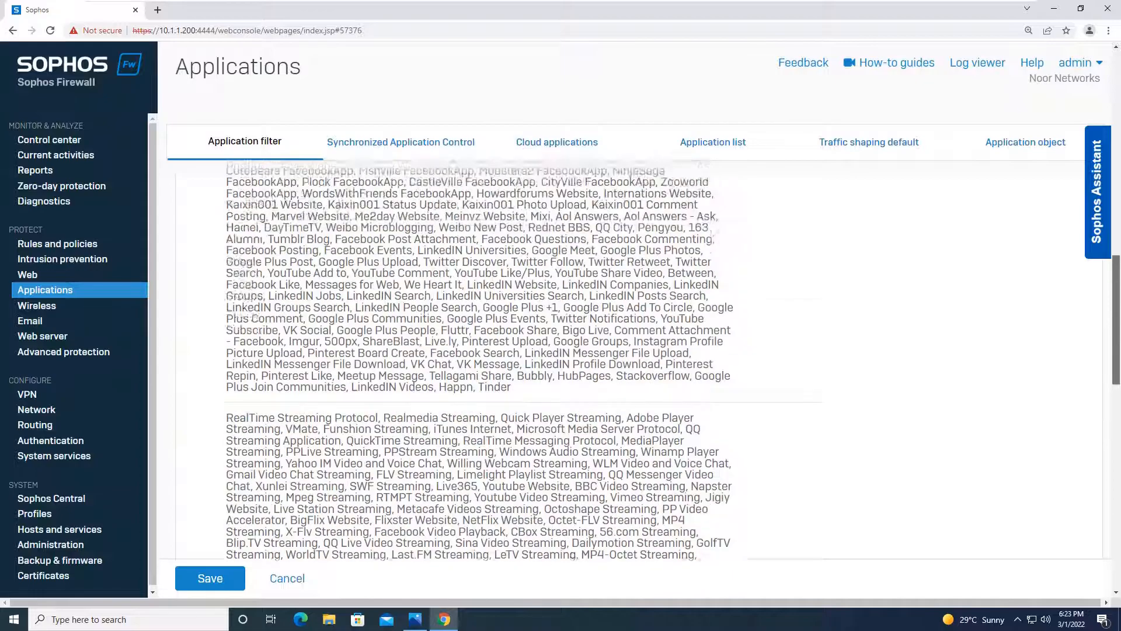
scroll(479, 359, up, 3)
click(211, 578)
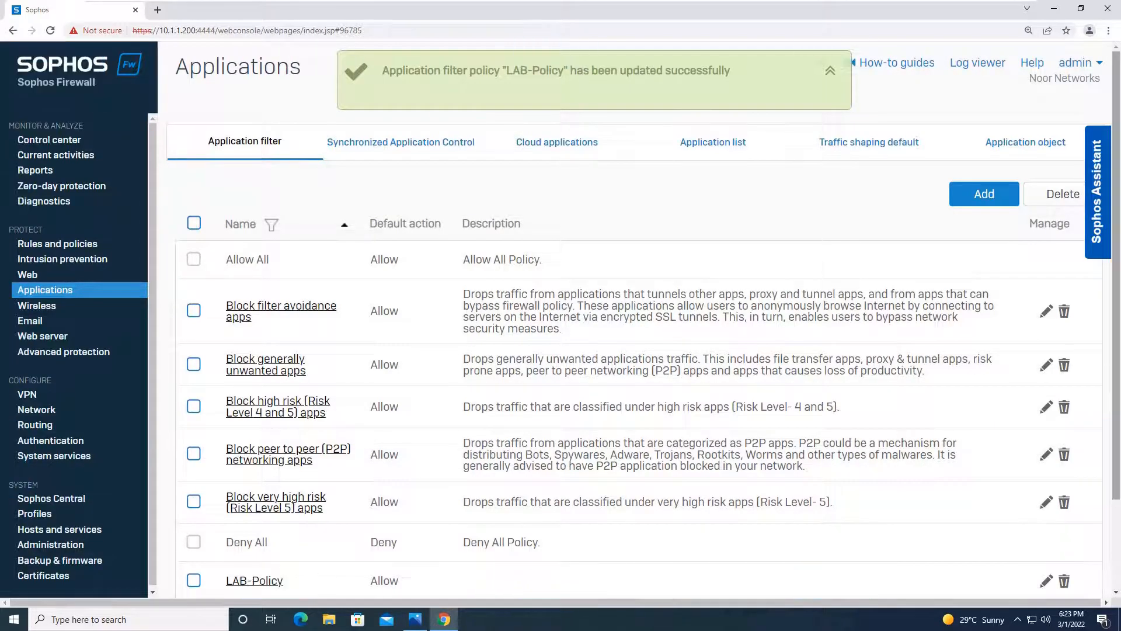
Step: Reopen the LAB-Policy application filter to check its rules, and return to the list of application filter policies
drag(1116, 169, 1116, 260)
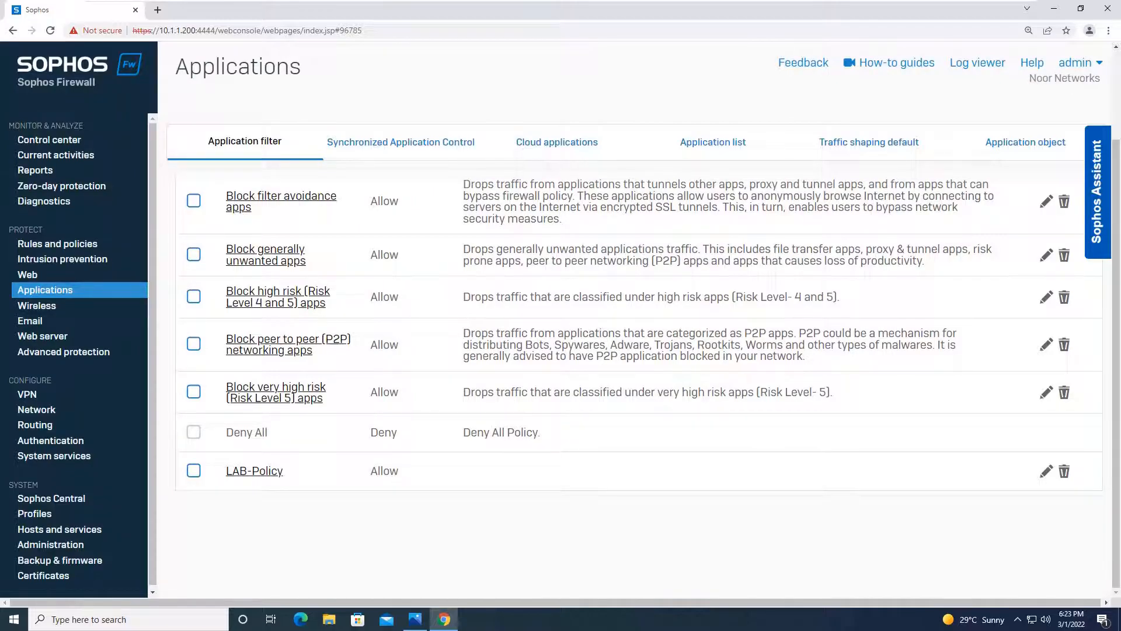
click(254, 472)
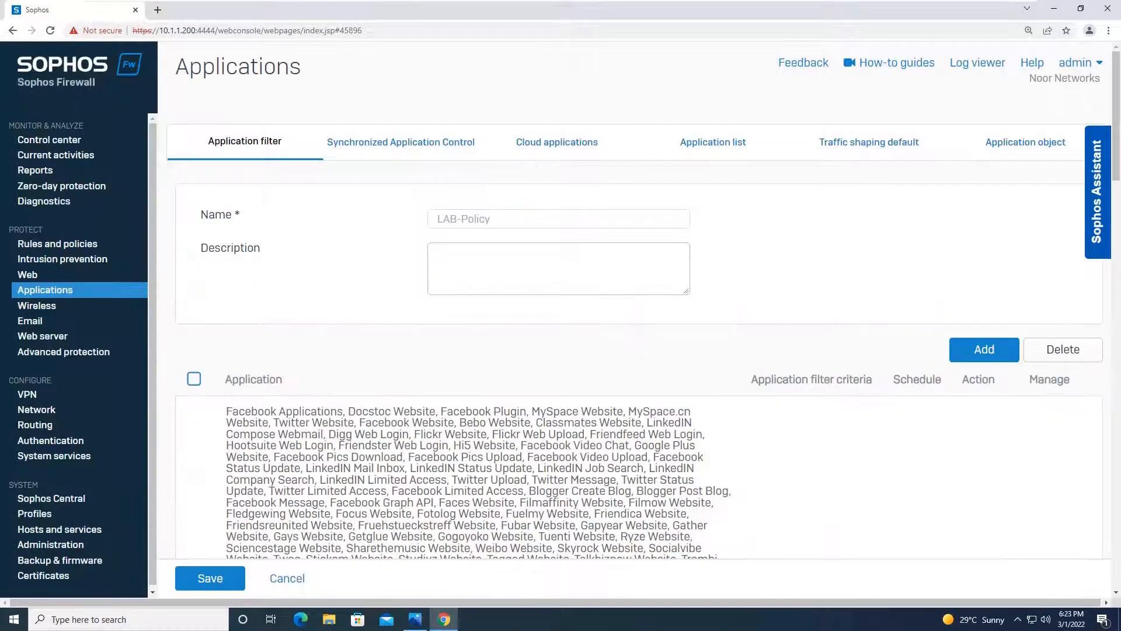
scroll(643, 359, down, 4)
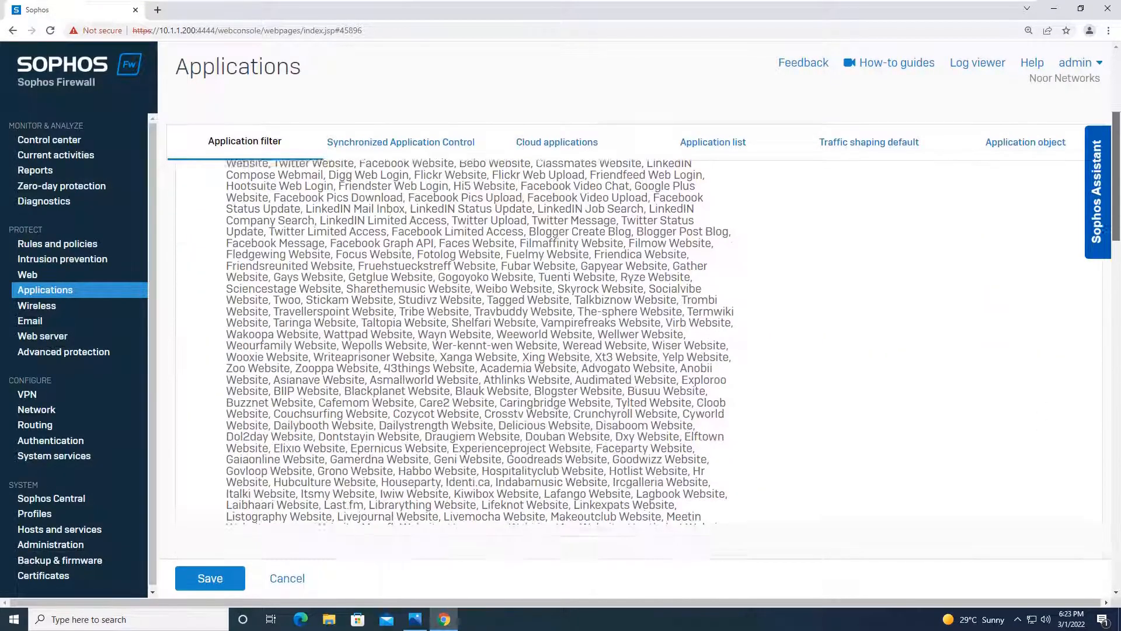
mouse_move(1117, 167)
mouse_down()
mouse_move(1116, 158)
mouse_move(1116, 429)
mouse_move(1116, 163)
mouse_up()
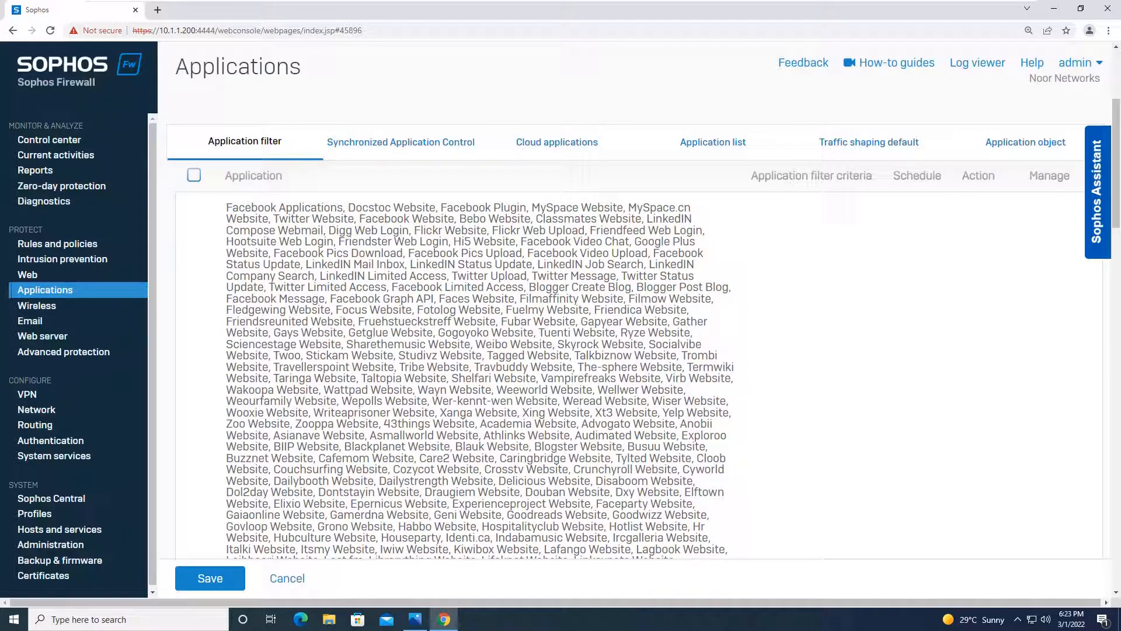
click(45, 290)
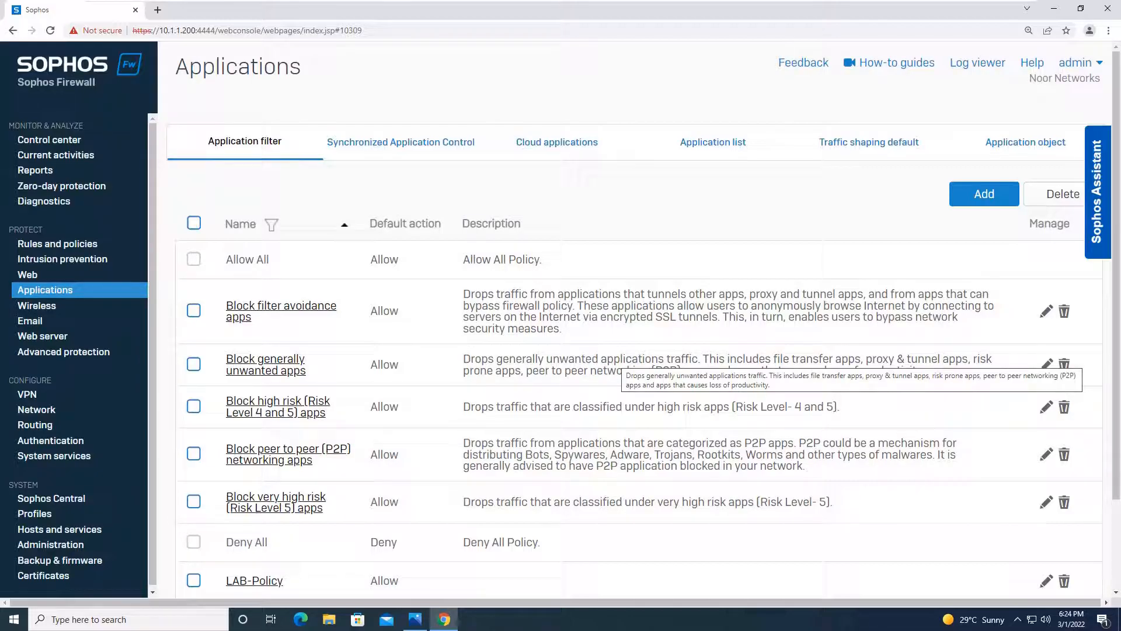
Step: In the LAN-to-WAN firewall rule's web filtering, select LAB-Policy as the web policy and enable Block QUIC protocol
click(57, 244)
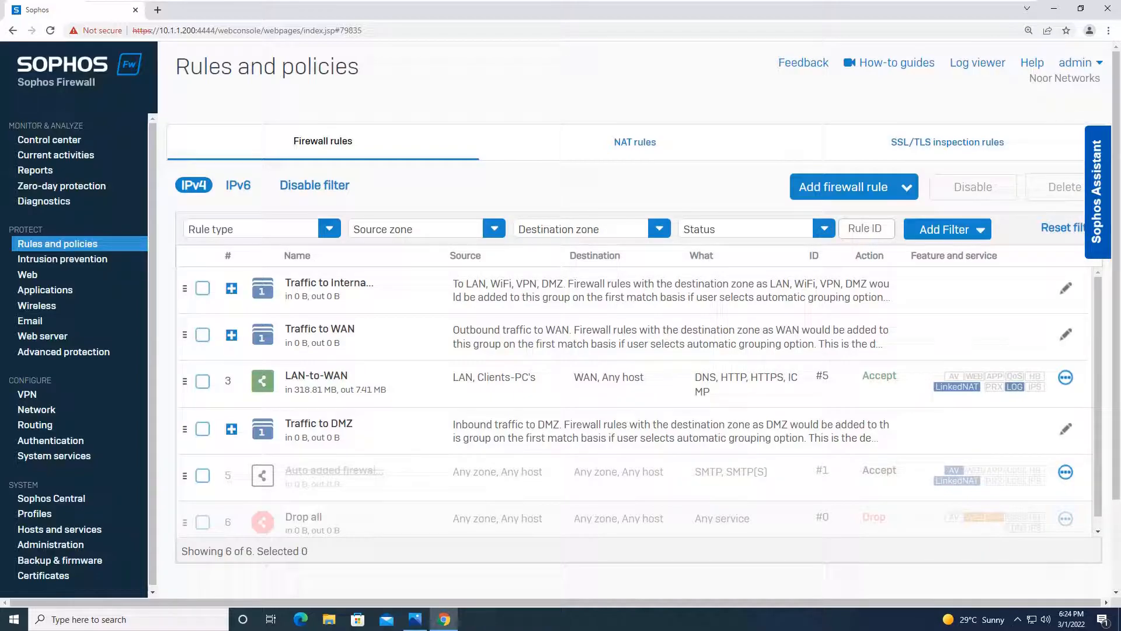
click(316, 375)
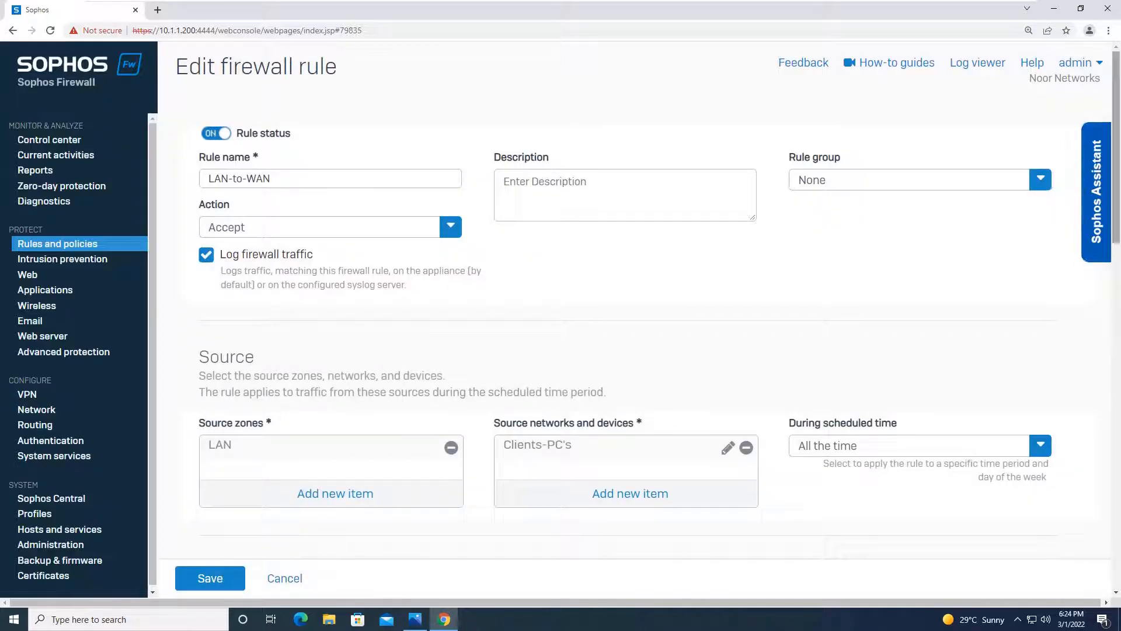
scroll(642, 304, down, 8)
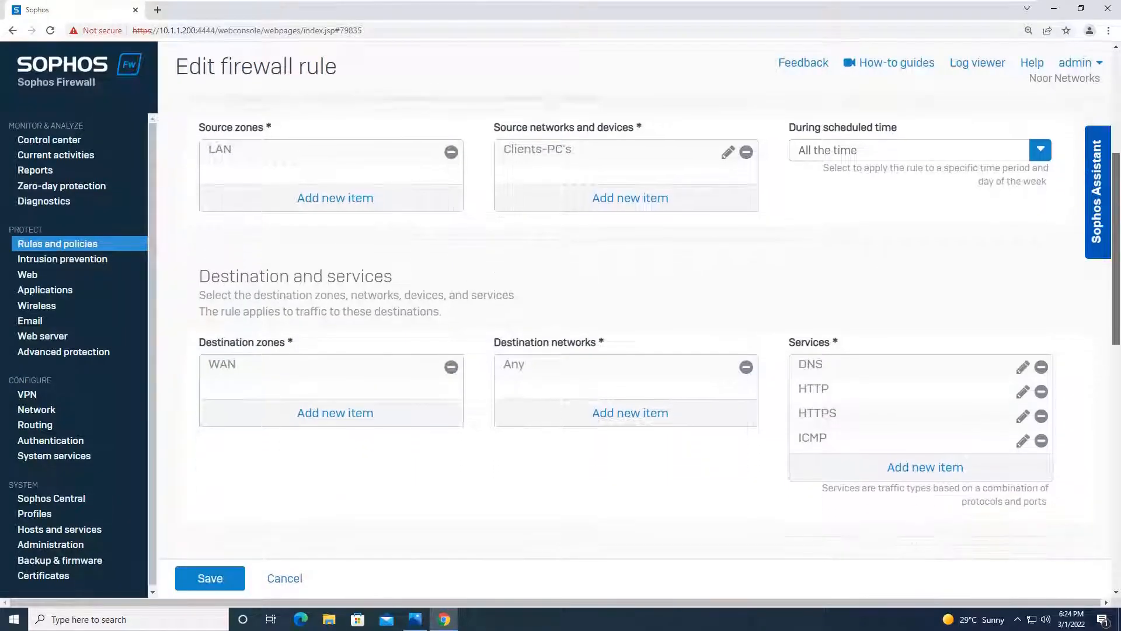
scroll(643, 304, down, 4)
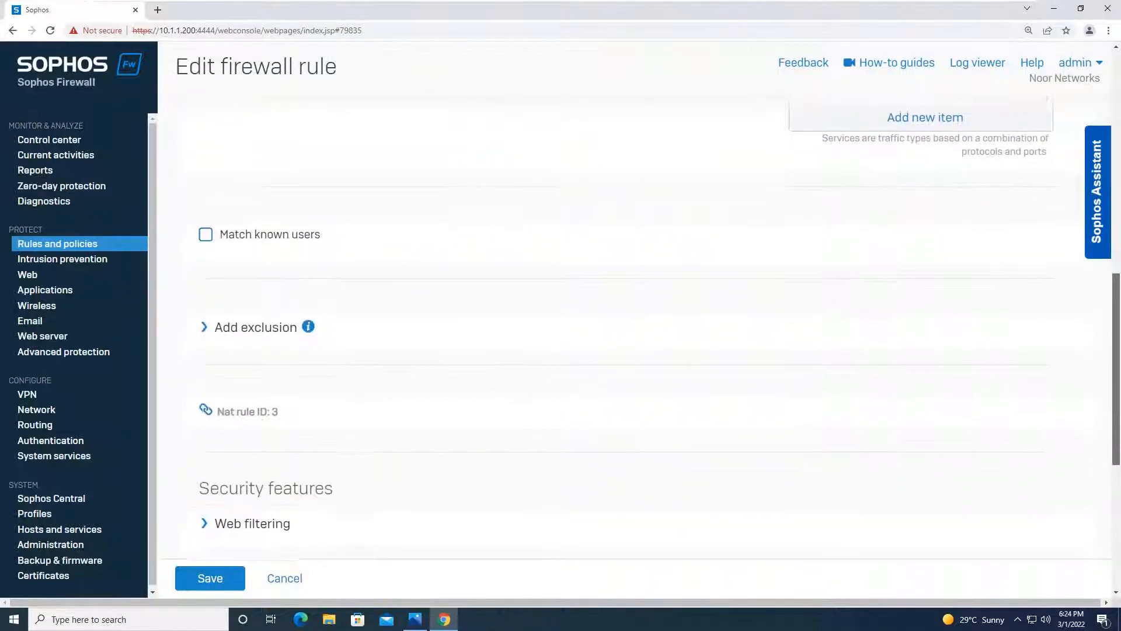
scroll(643, 304, down, 2)
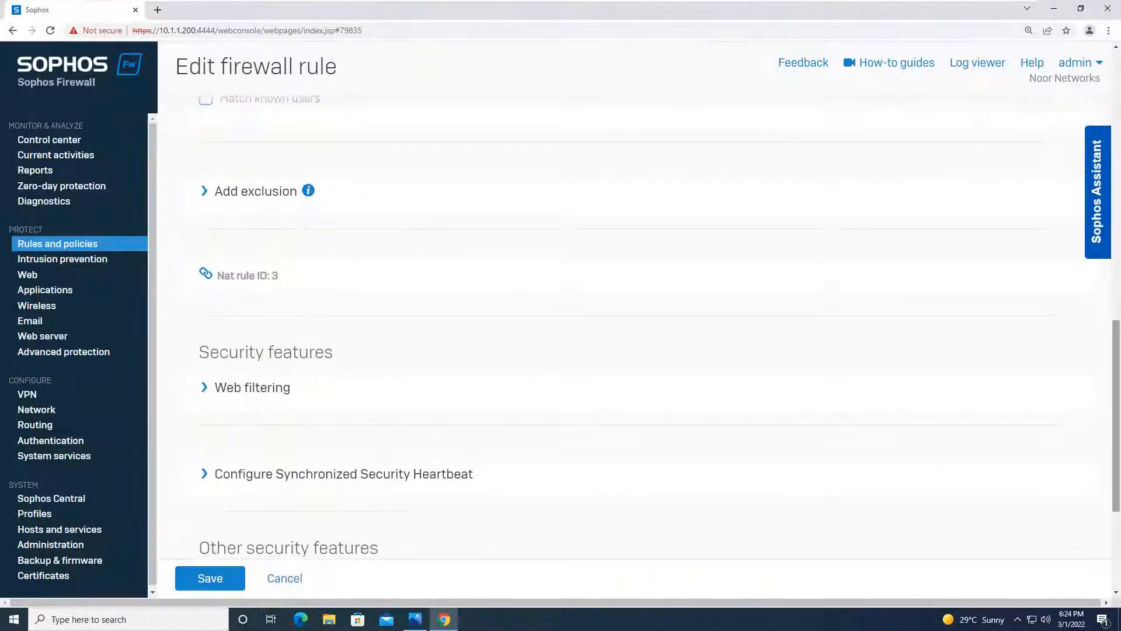
click(251, 388)
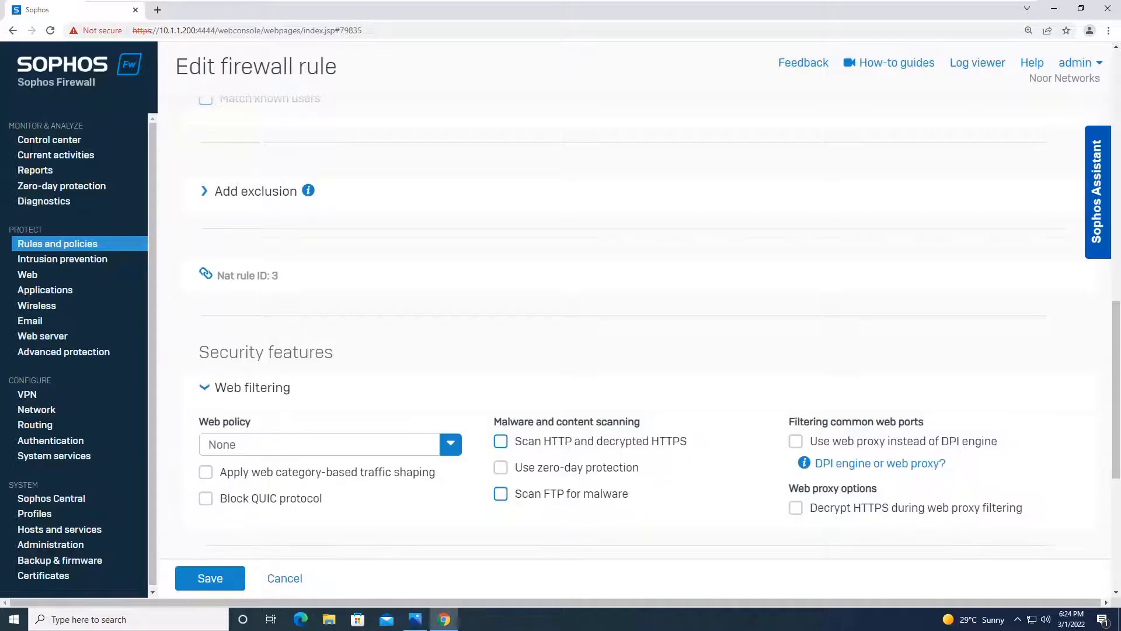
click(450, 444)
text(lab)
click(255, 444)
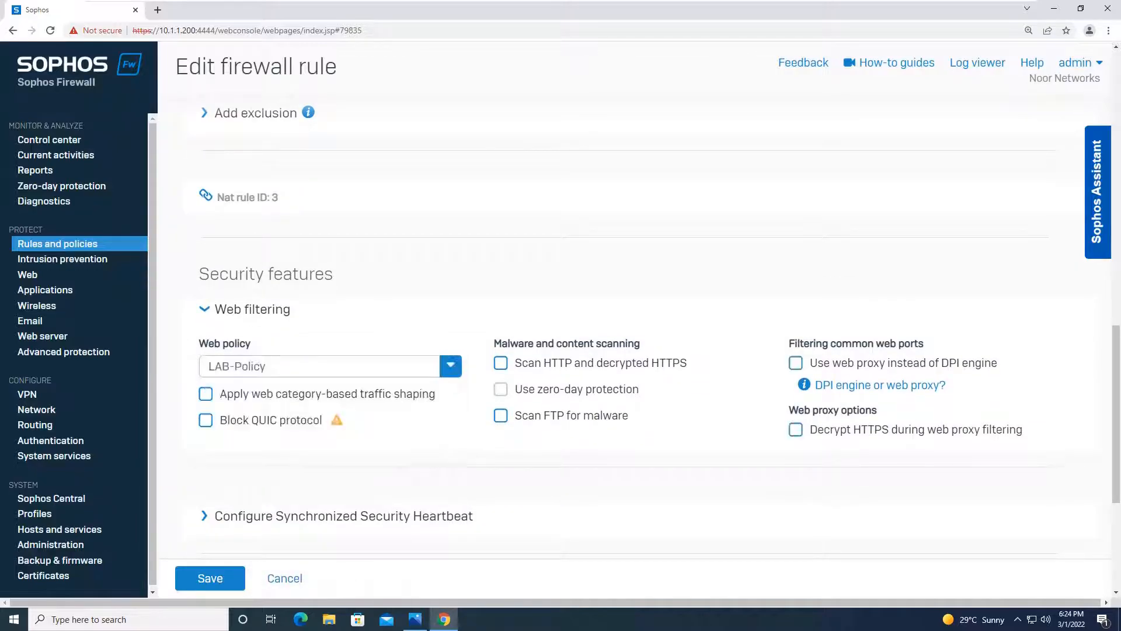
mouse_move(337, 420)
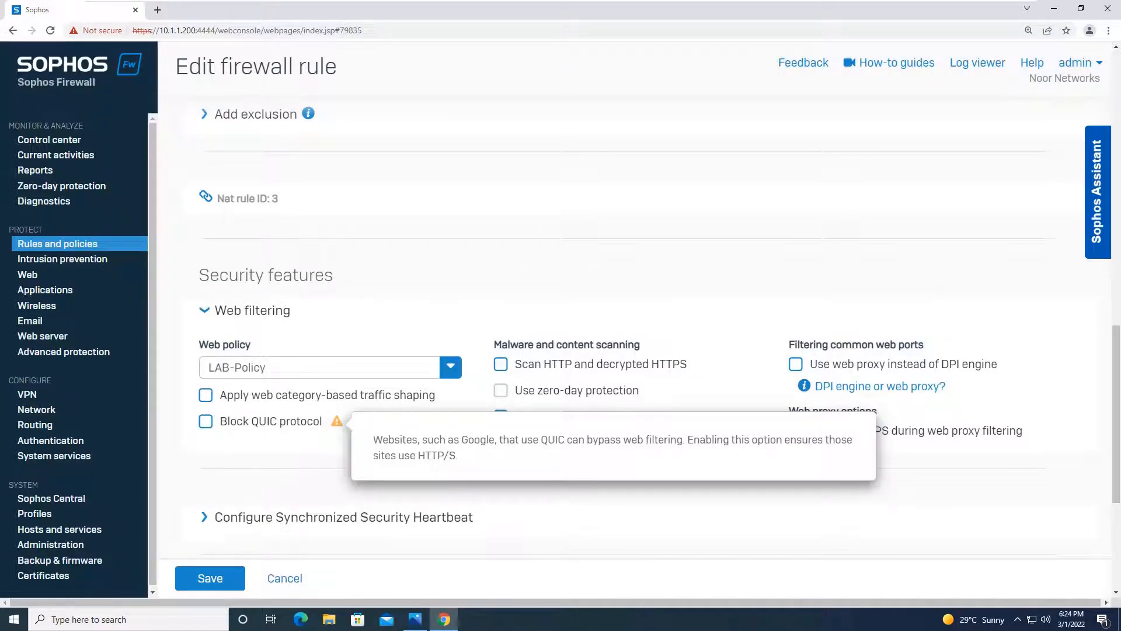
click(206, 421)
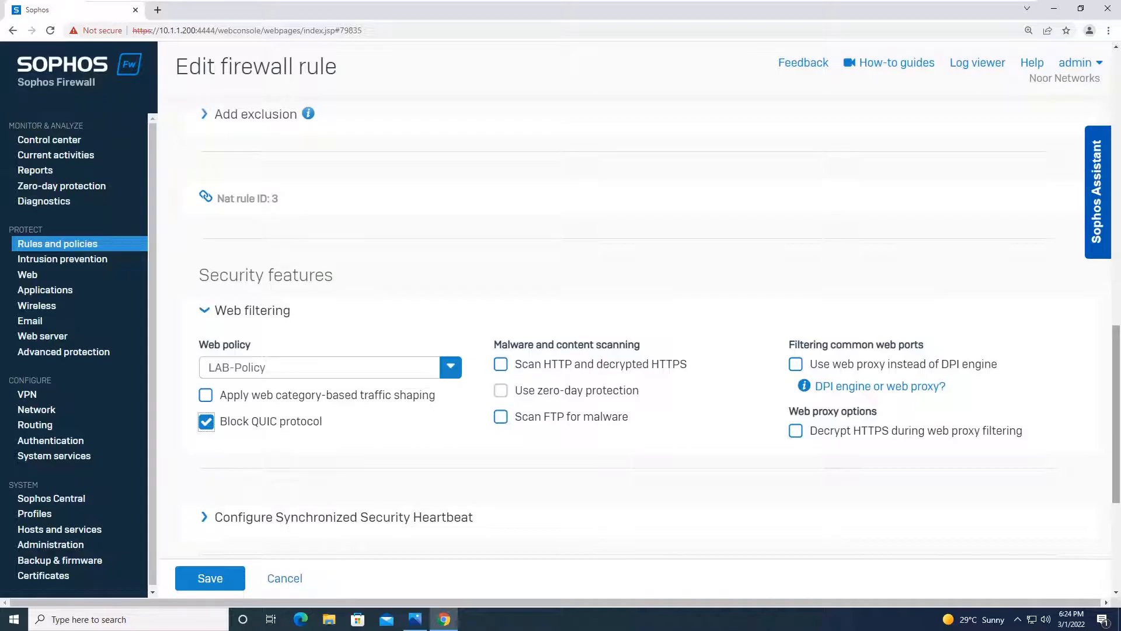
Step: Select LAB-Policy as the application control policy of the LAN-to-WAN firewall rule and save the rule
scroll(659, 341, down, 5)
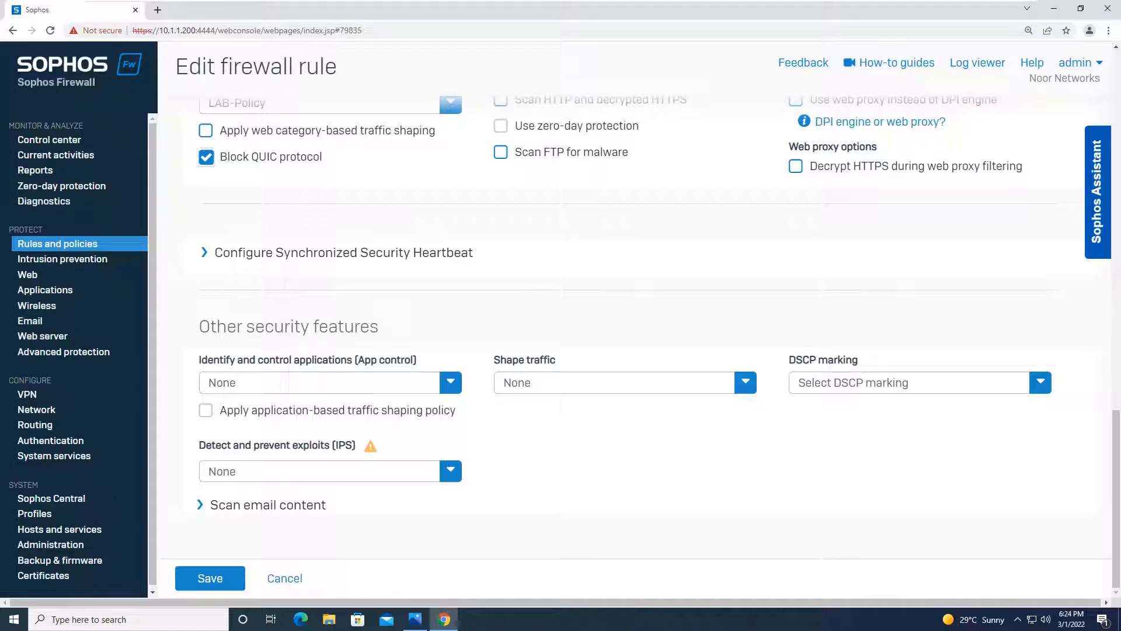
click(331, 383)
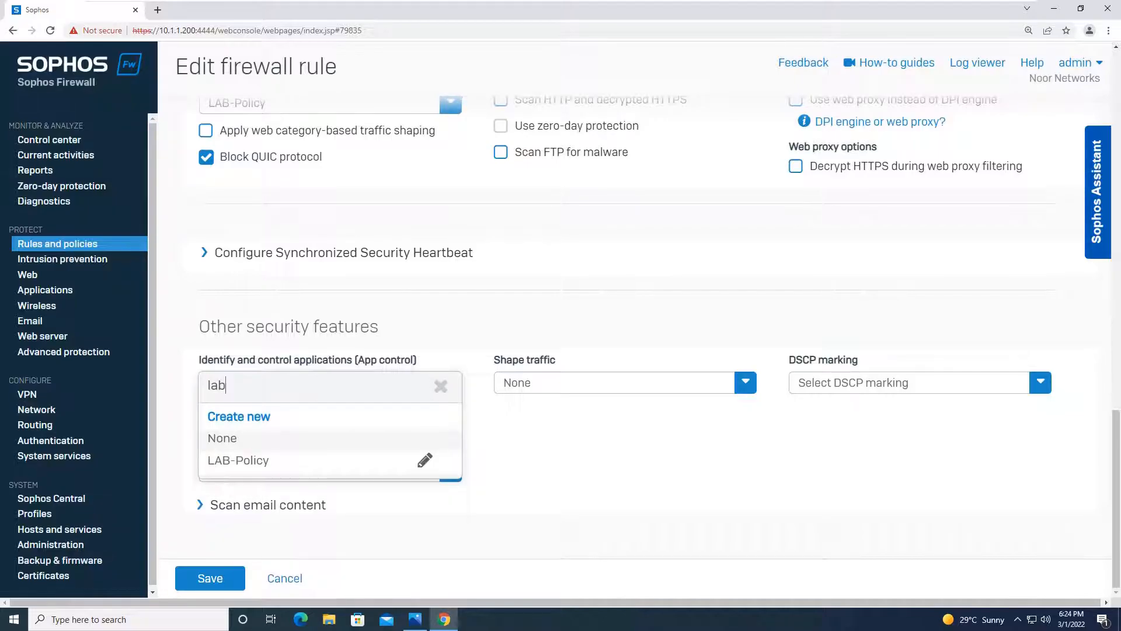
click(238, 460)
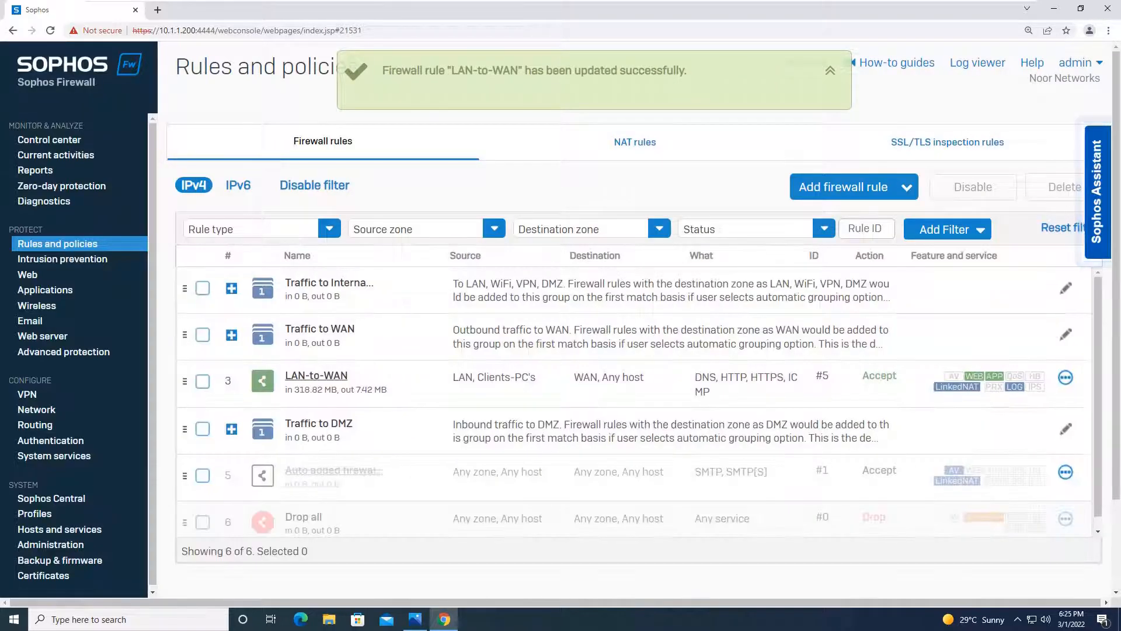
Step: Open an incognito browser window and go to youtube.com to test the firewall's blocking
click(1109, 31)
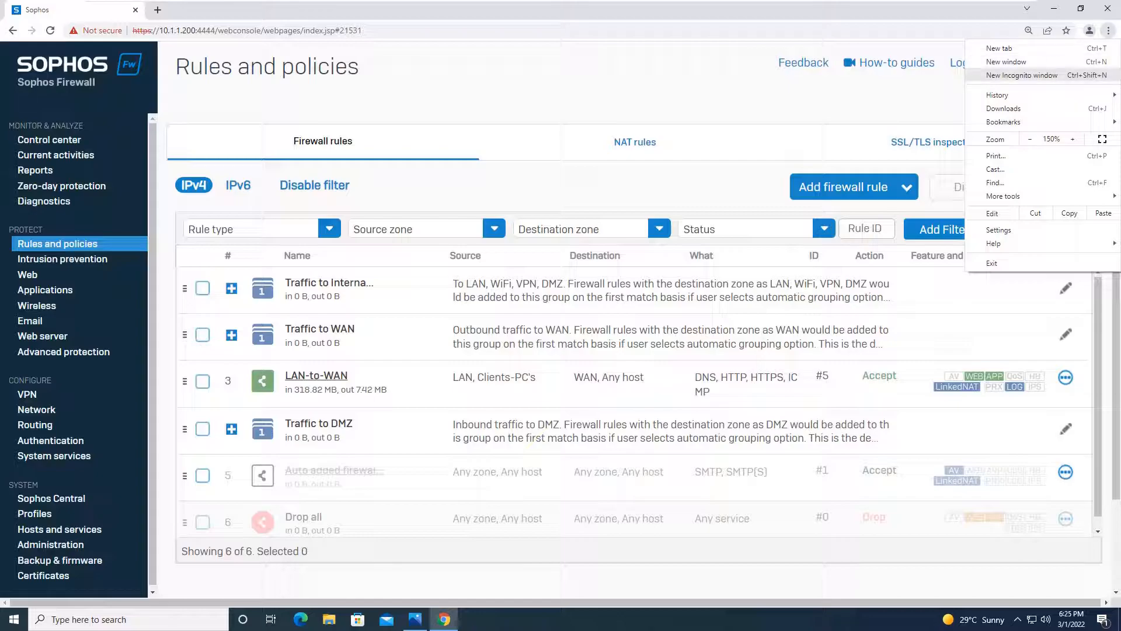
click(1022, 75)
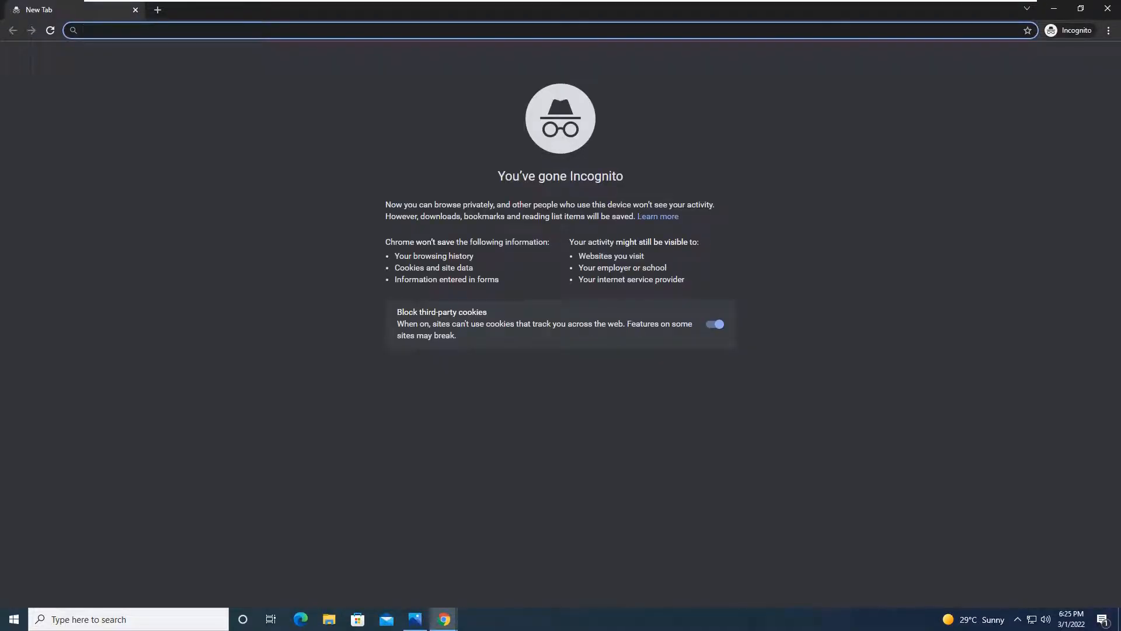
text(youtube)
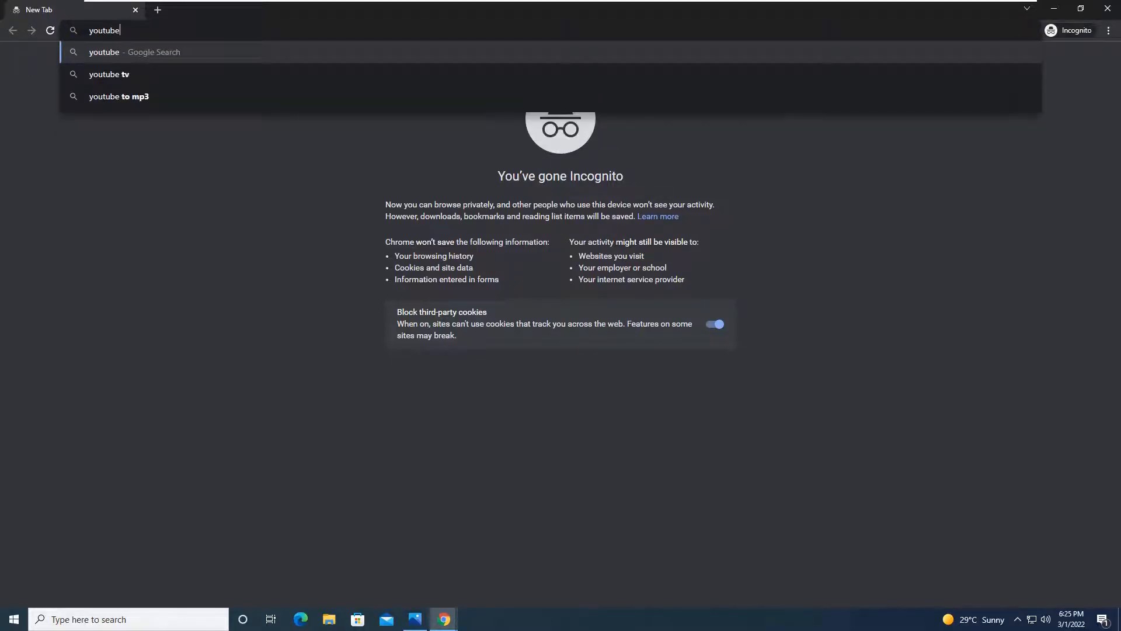
key(ctrl+Return)
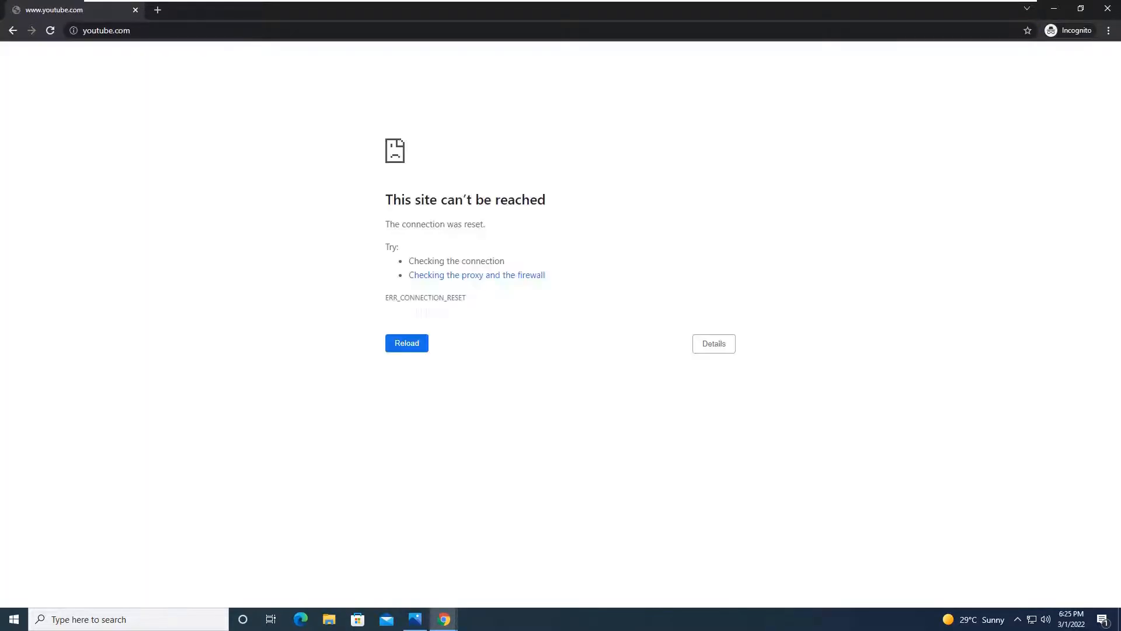
Step: Test access to facebook.com and twitter.com in the incognito window, and close it to return to the firewall console
key(ctrl+l)
text(facebook)
key(Return)
key(ctrl+l)
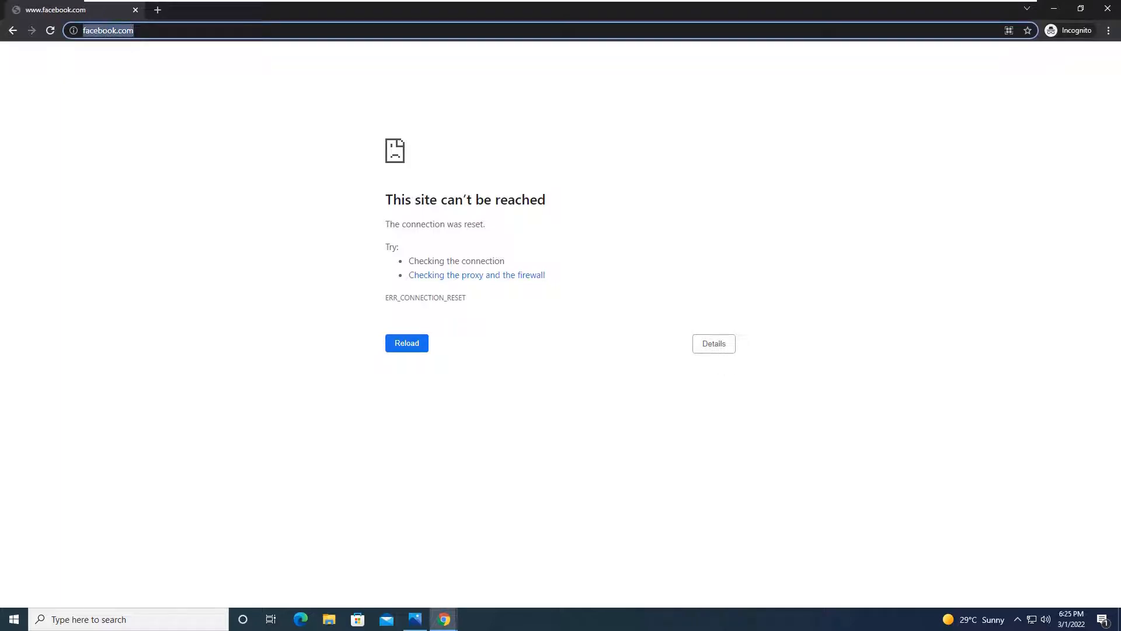
text(twitter)
key(Return)
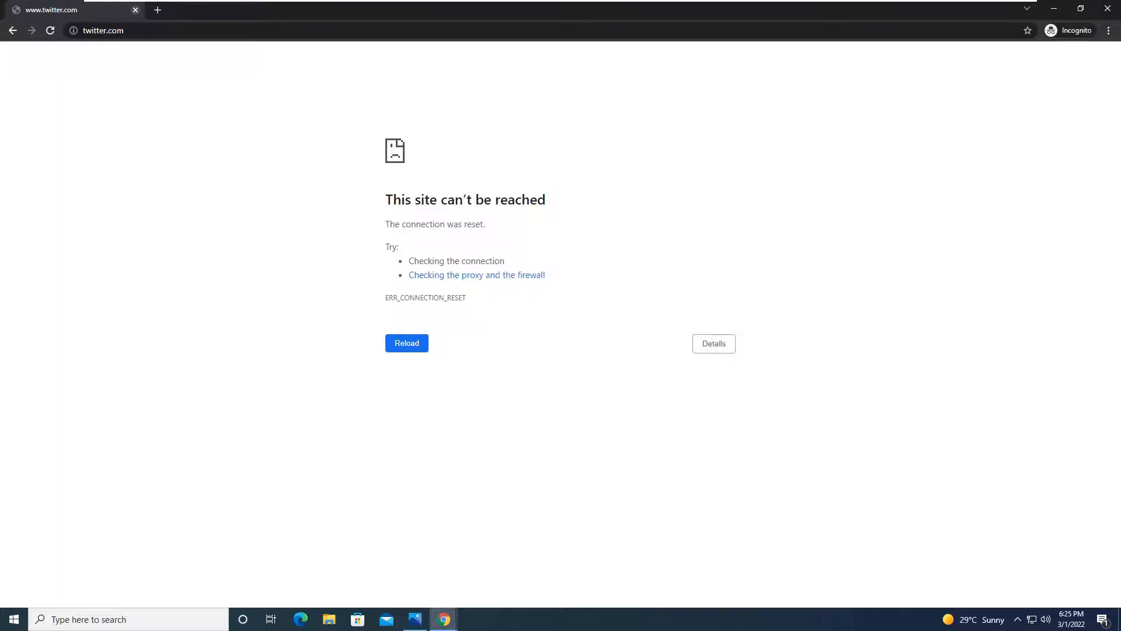
click(135, 10)
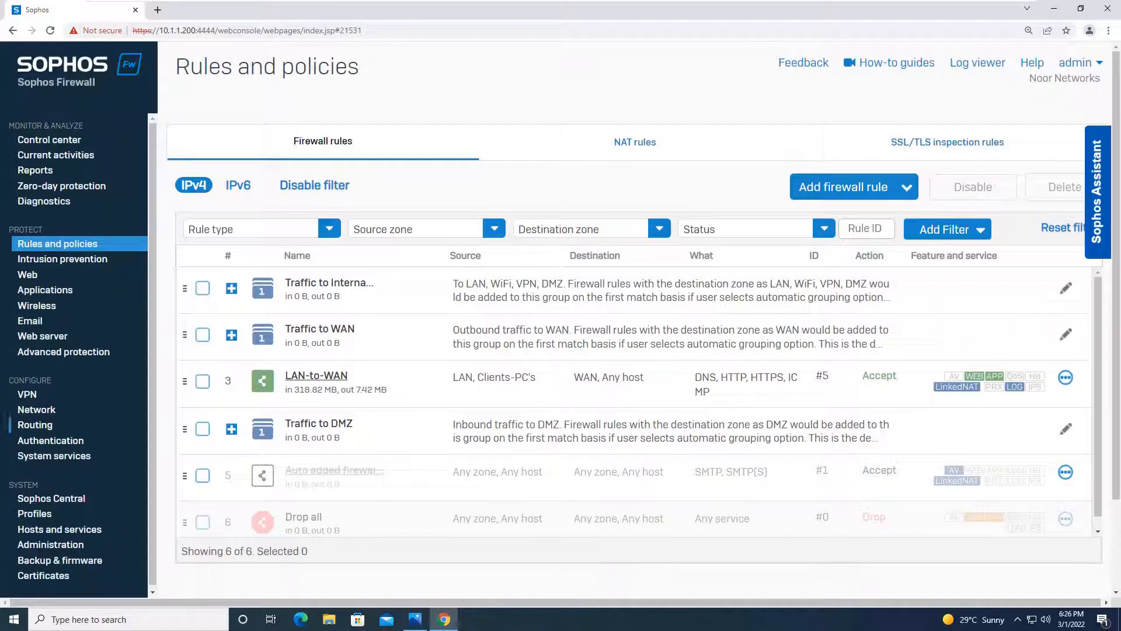
click(28, 275)
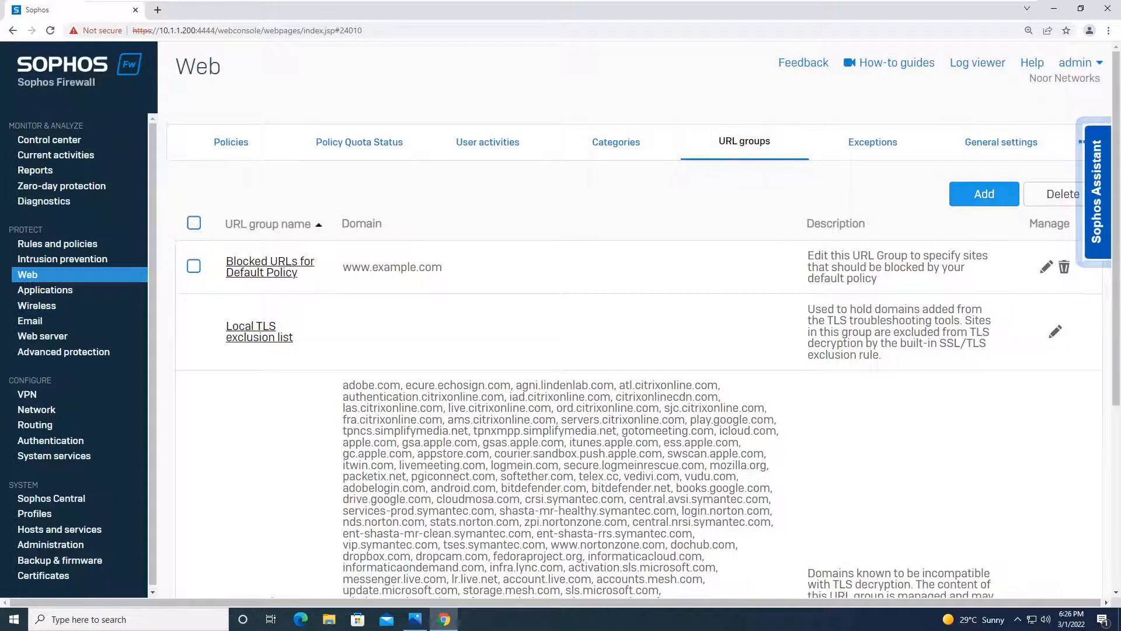
click(984, 194)
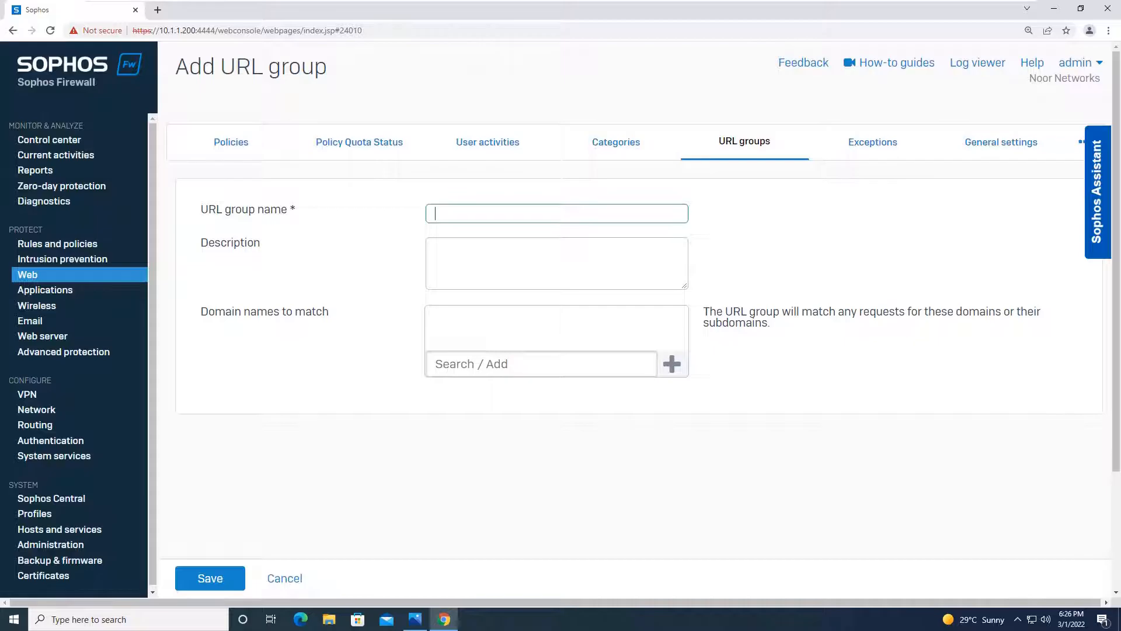
text(Facebook)
click(514, 363)
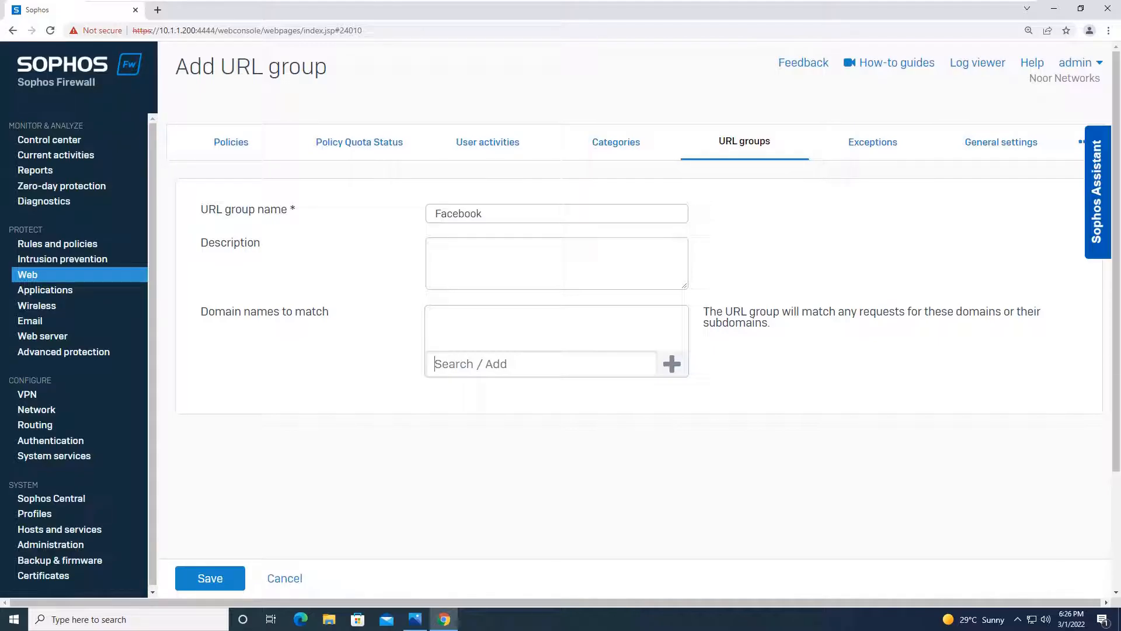
text(www.facebook.com)
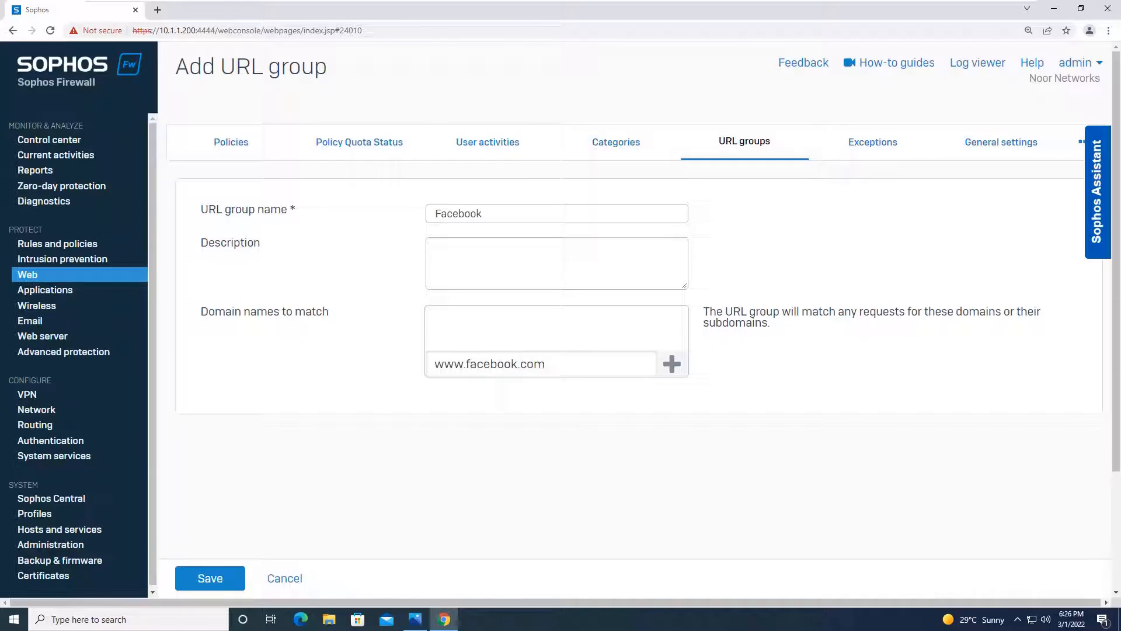
key(Return)
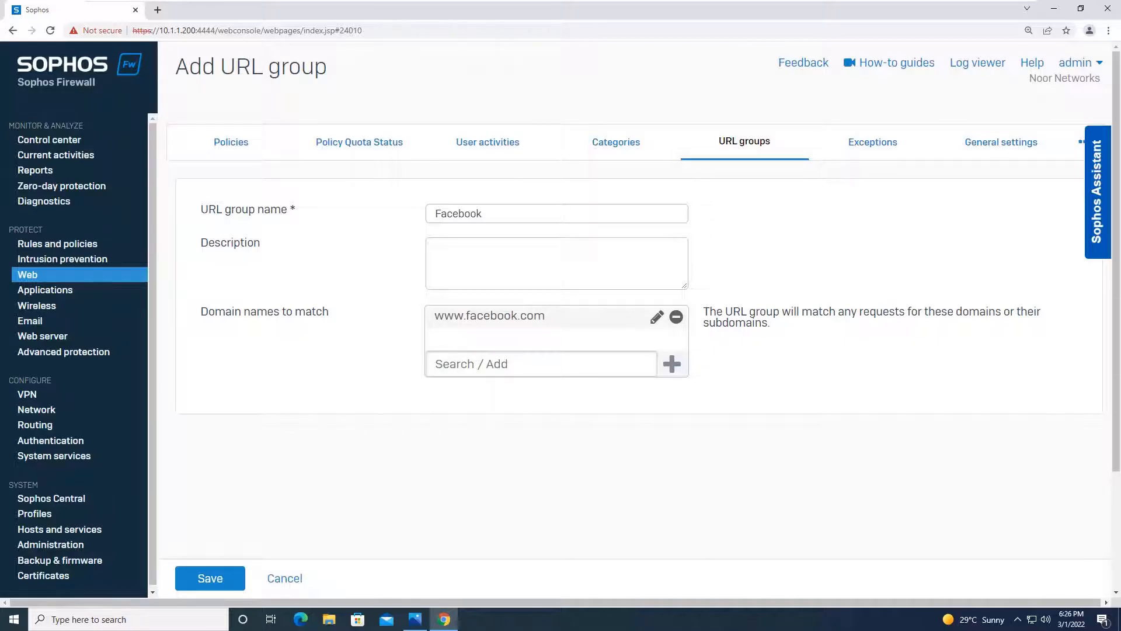
click(210, 579)
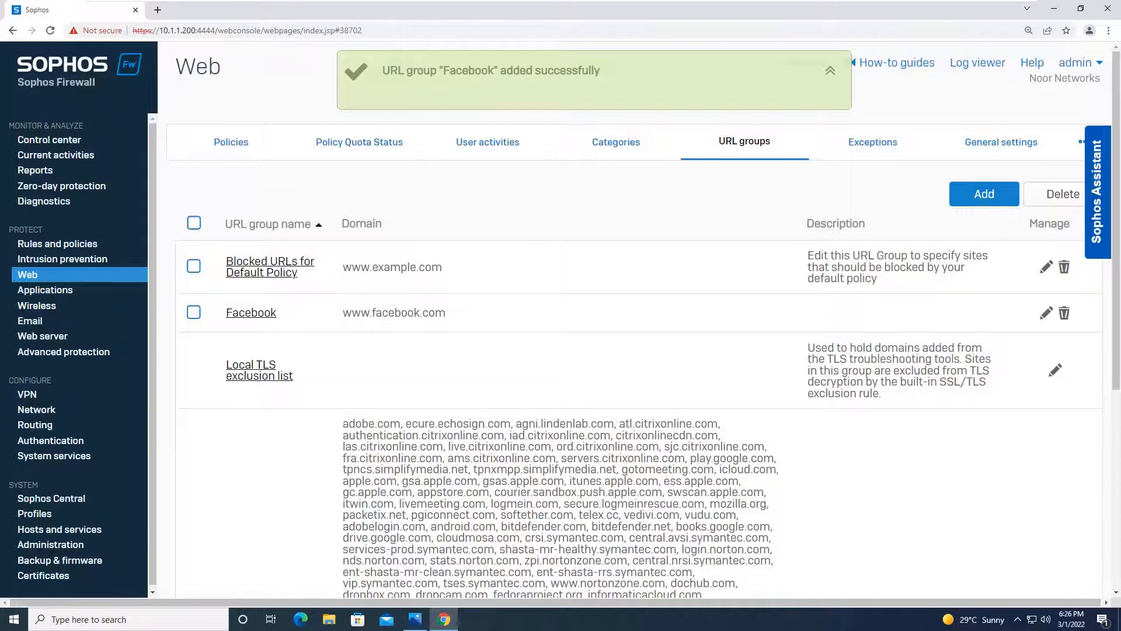
Step: Start a new web policy named Block-Facebook and add a rule to it
click(617, 142)
click(231, 142)
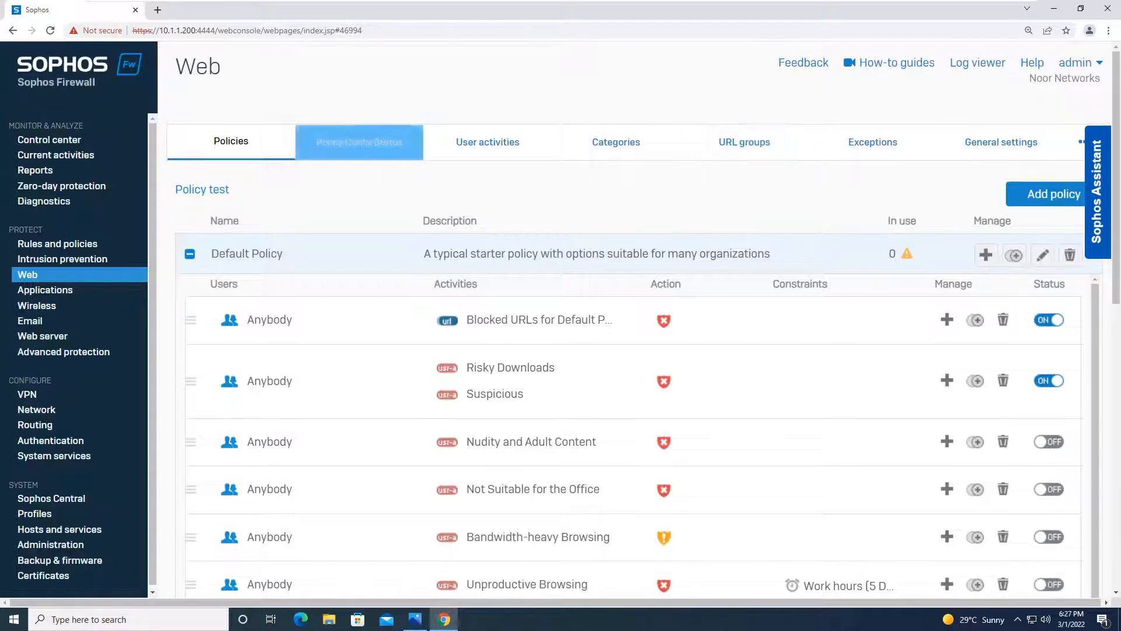
click(231, 142)
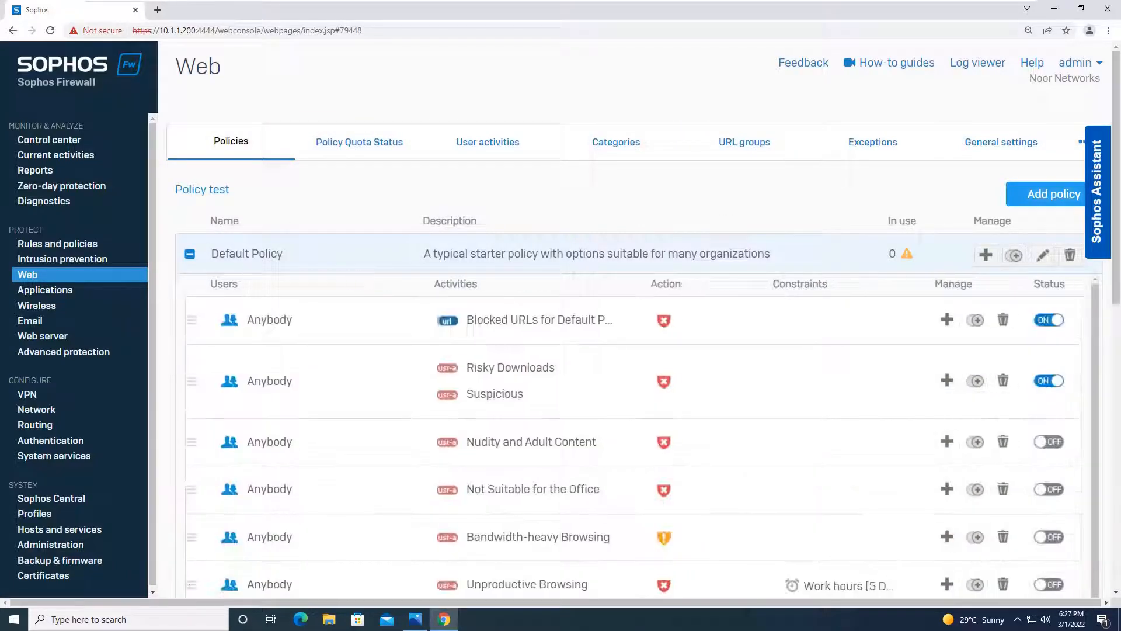
click(1046, 194)
text(Block-Facebook)
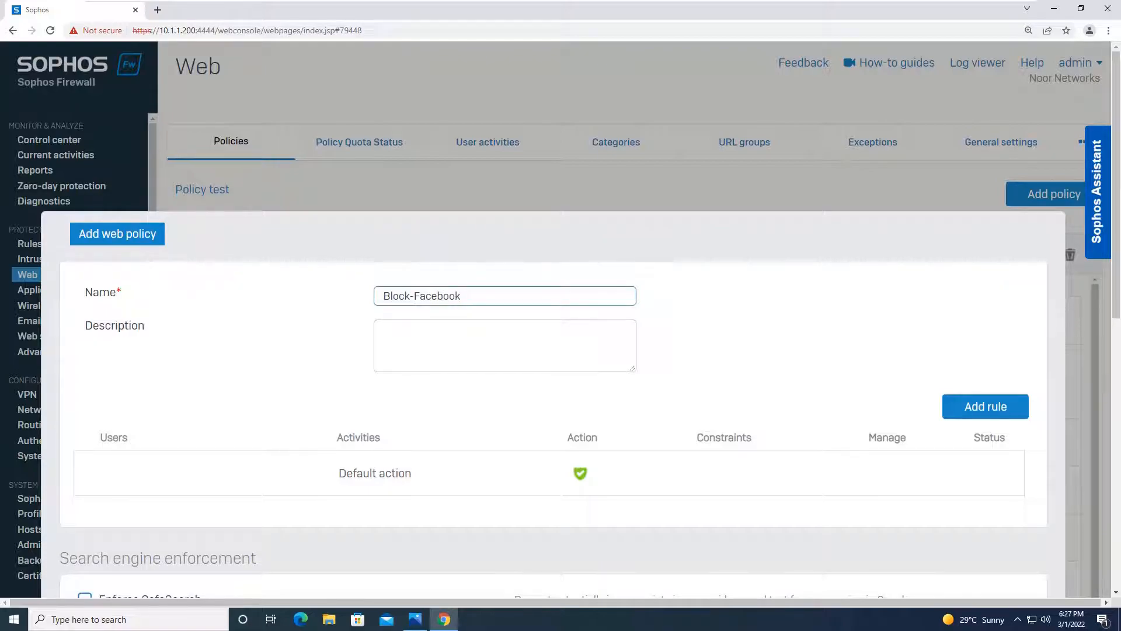
click(986, 406)
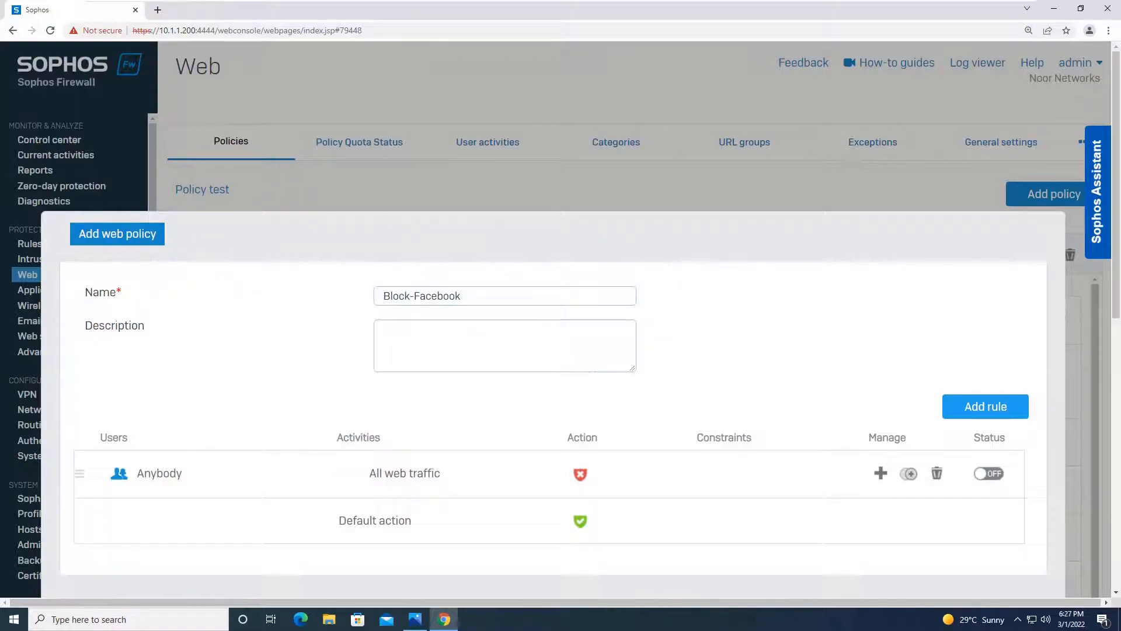
Step: Replace the All web traffic activity in the new policy rule with the Facebook URL group
click(520, 473)
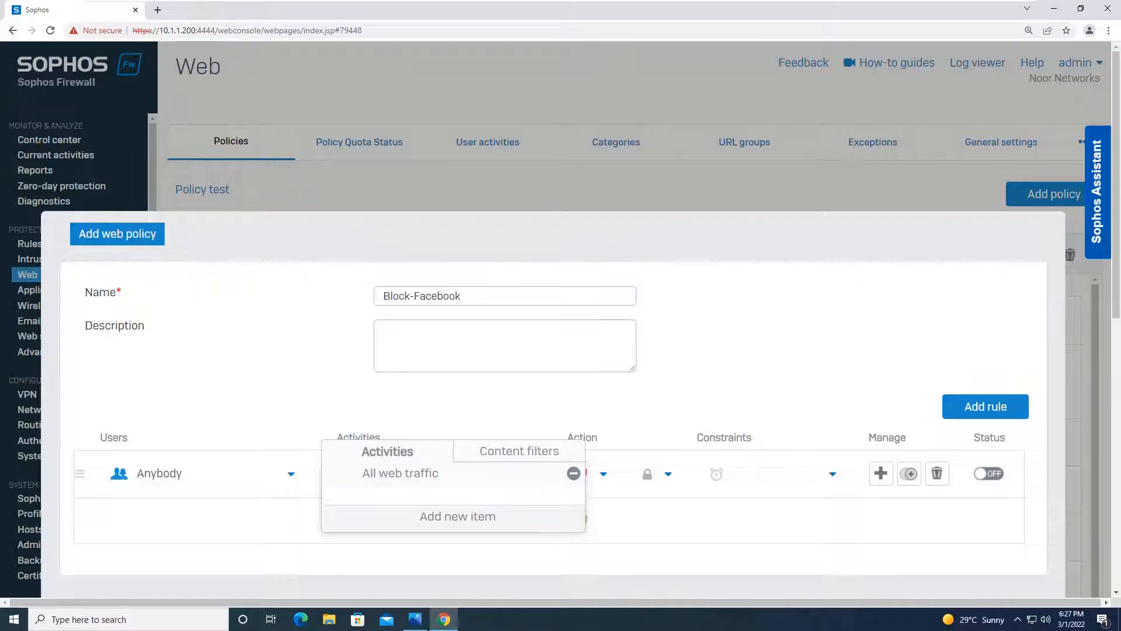
click(574, 474)
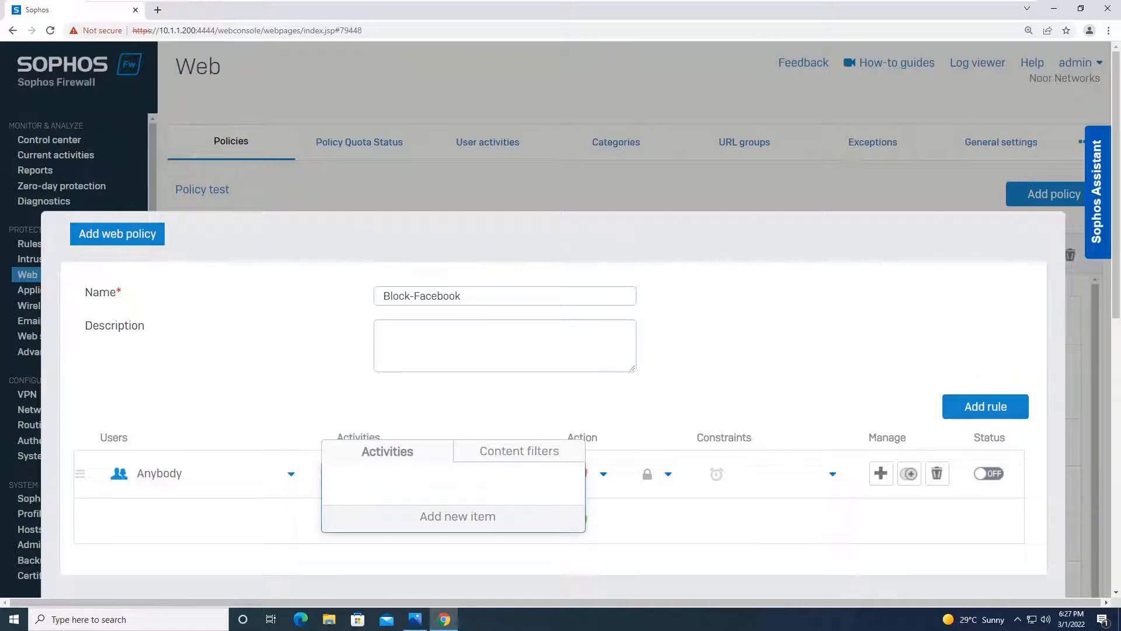
click(458, 517)
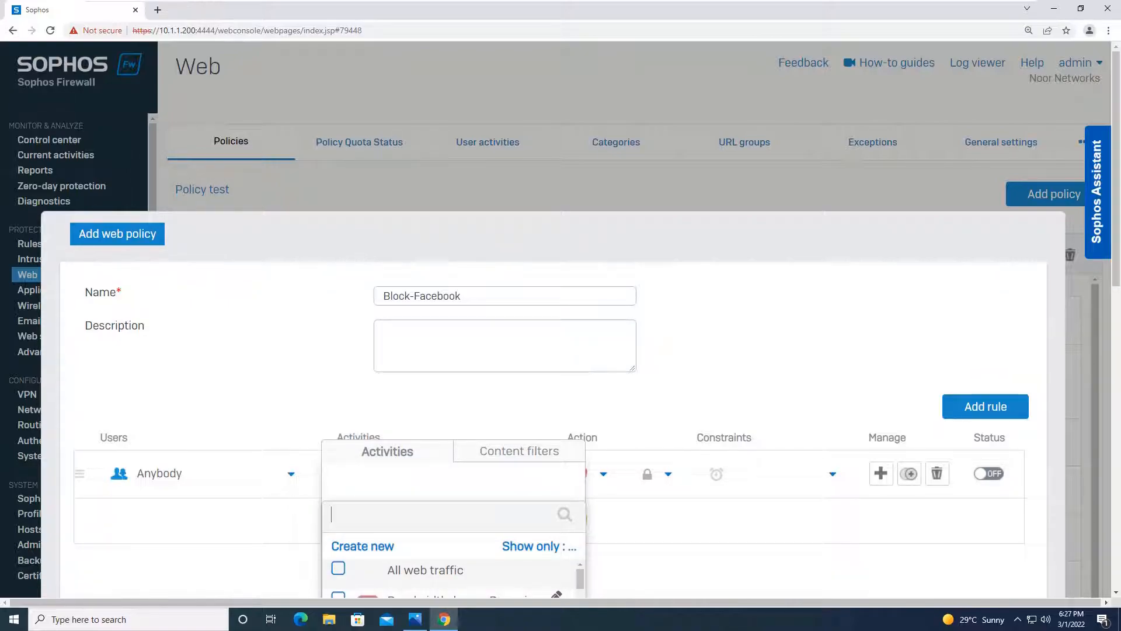
mouse_move(538, 546)
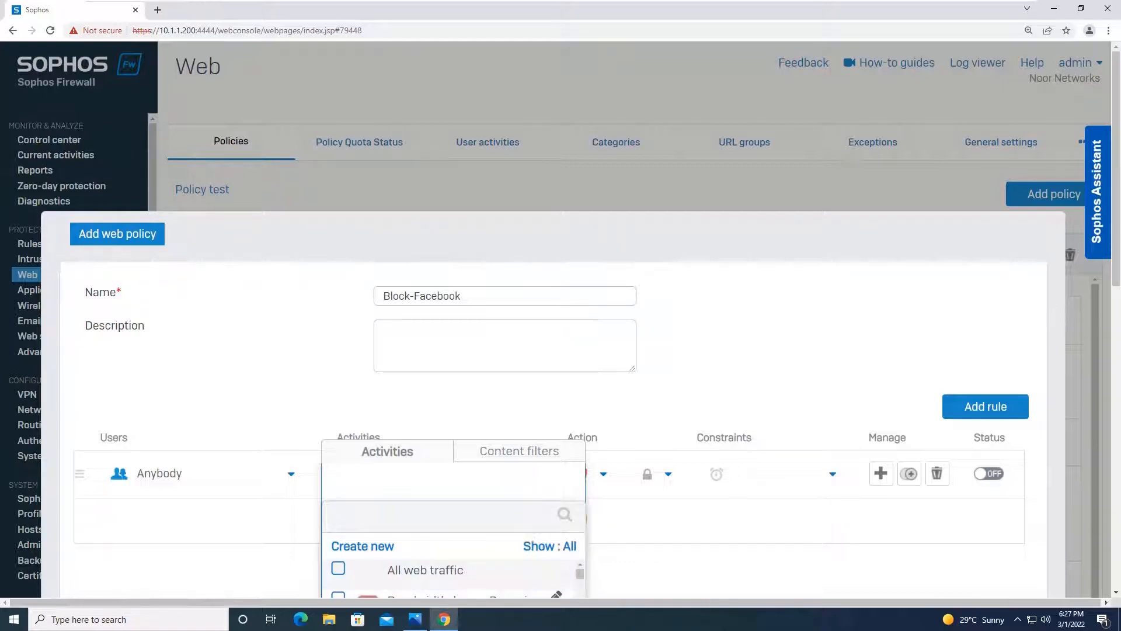
text(facebook)
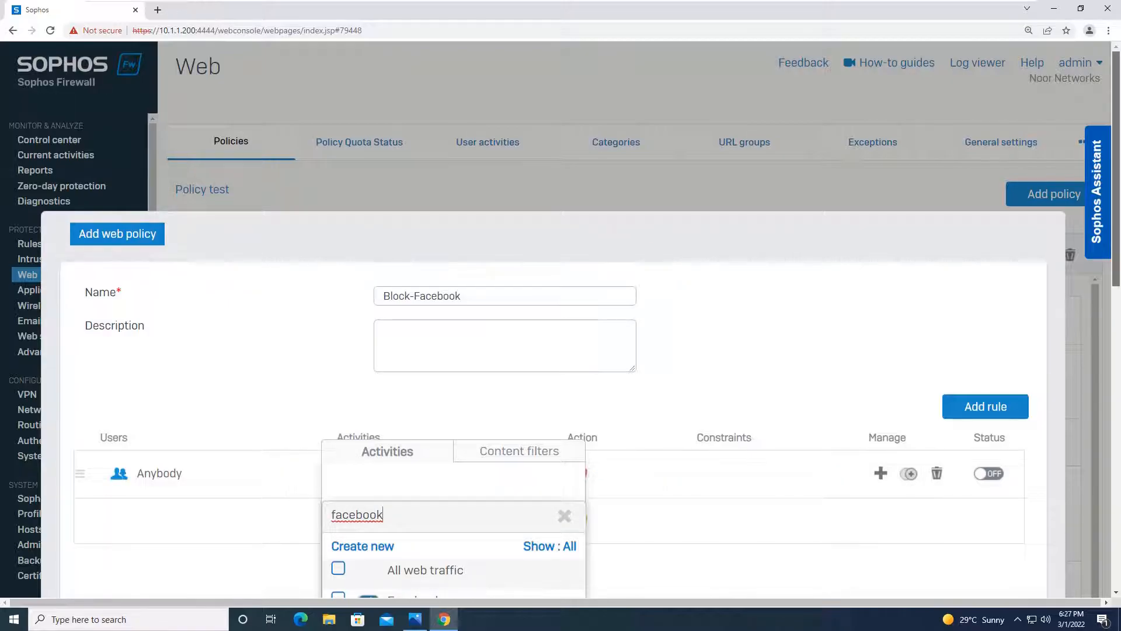
scroll(560, 322, down, 3)
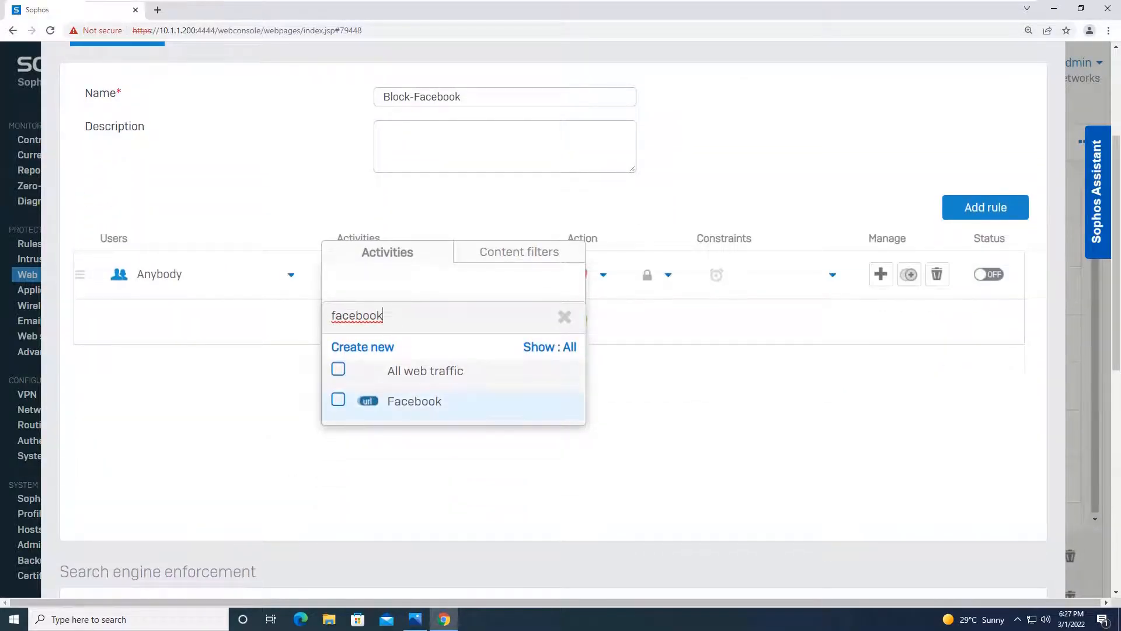
click(338, 399)
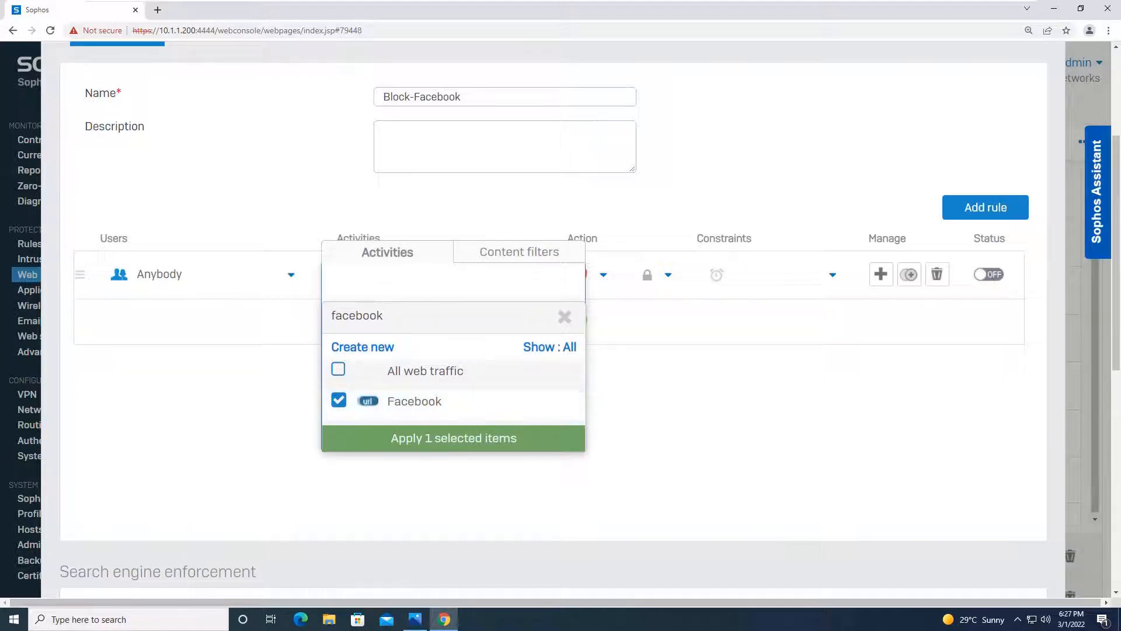
click(453, 438)
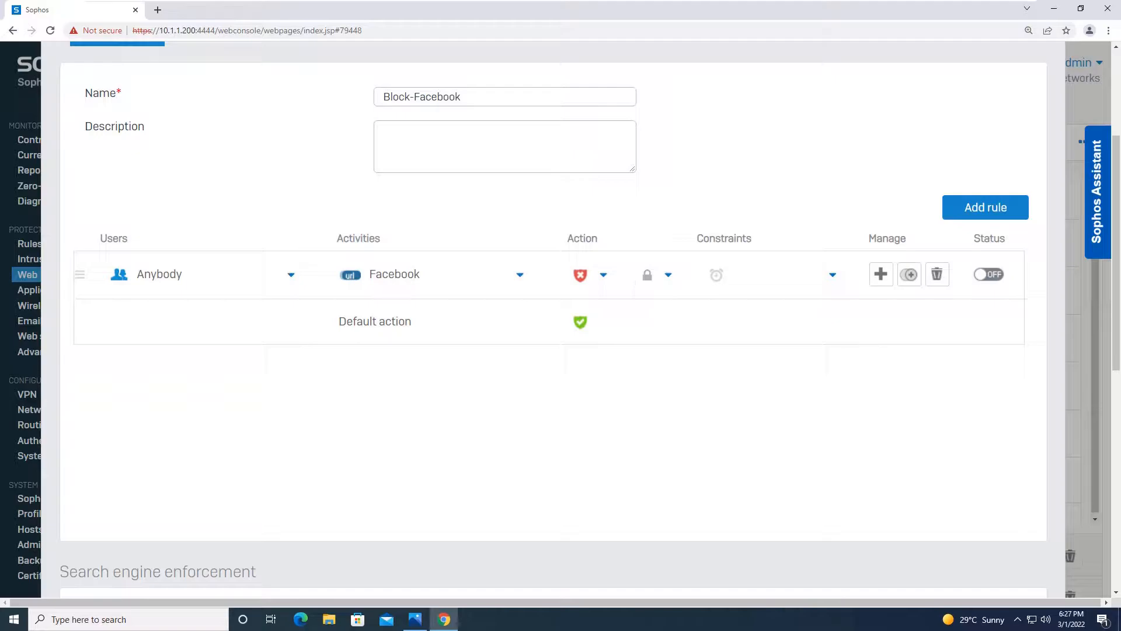
Step: Set the Facebook rule's HTTPS action to Block HTTPS, turn the rule on, and save the Block-Facebook policy
click(667, 275)
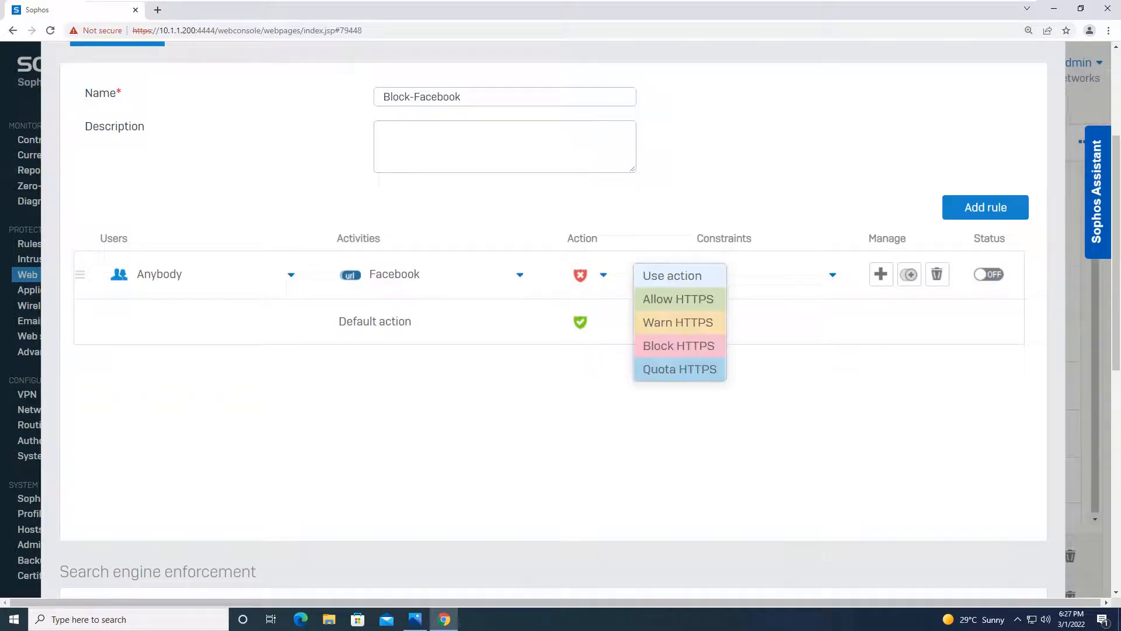
click(679, 345)
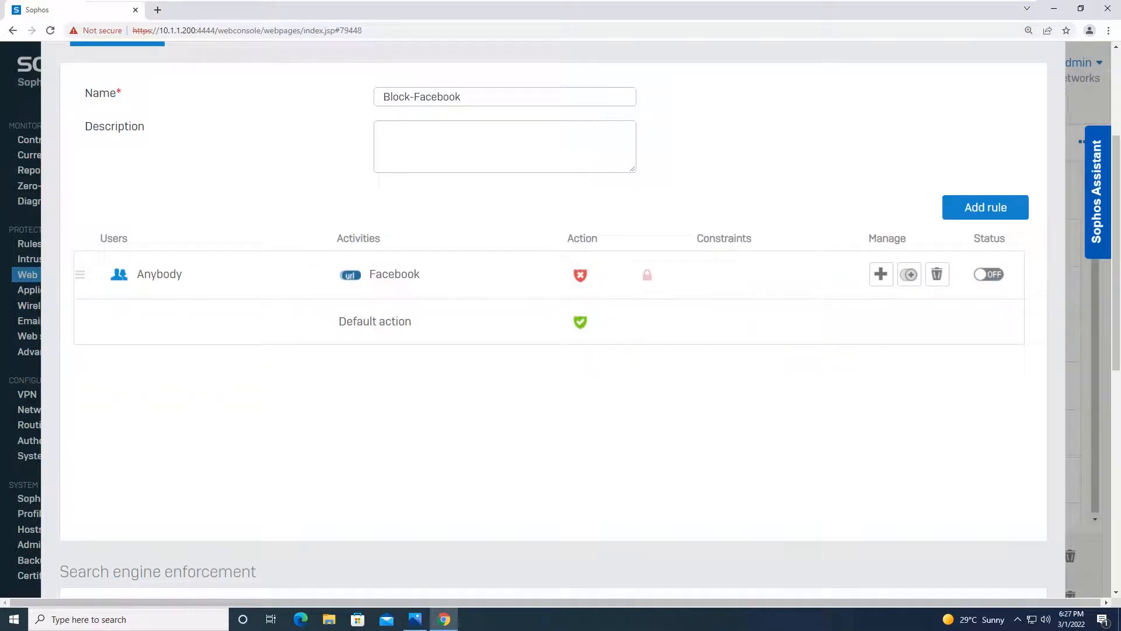
click(989, 275)
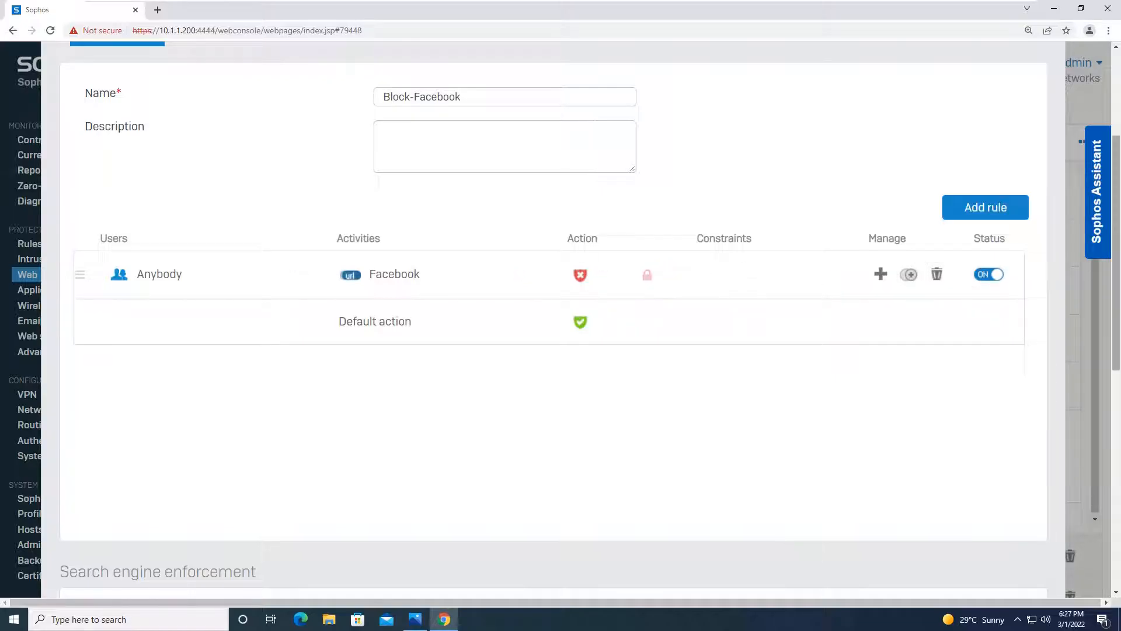
scroll(590, 318, down, 3)
scroll(591, 319, down, 7)
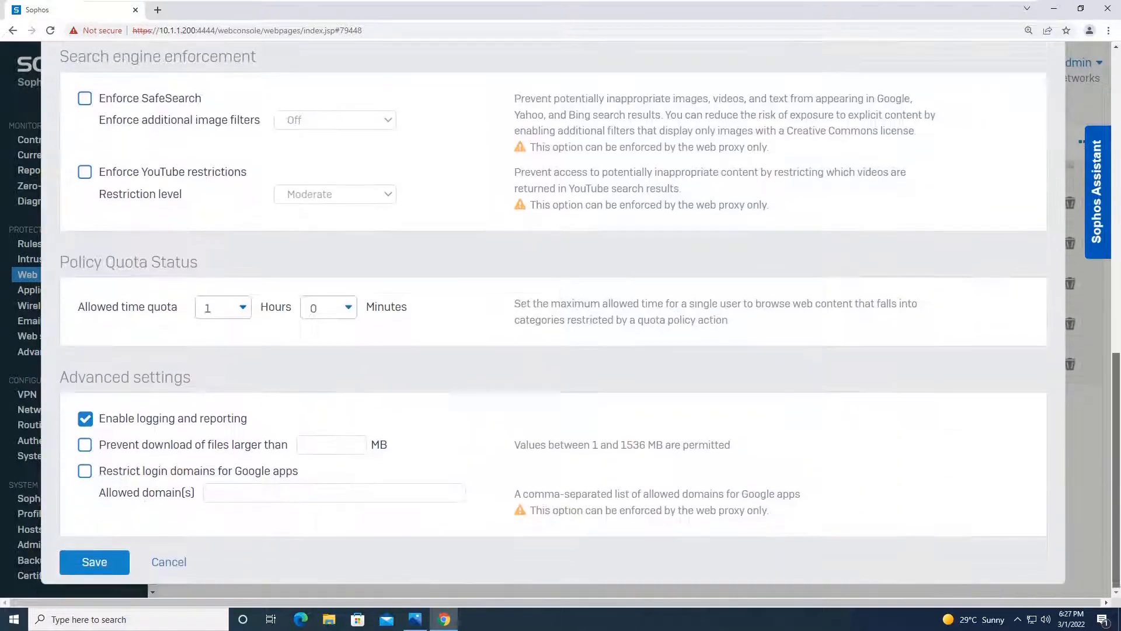
click(94, 562)
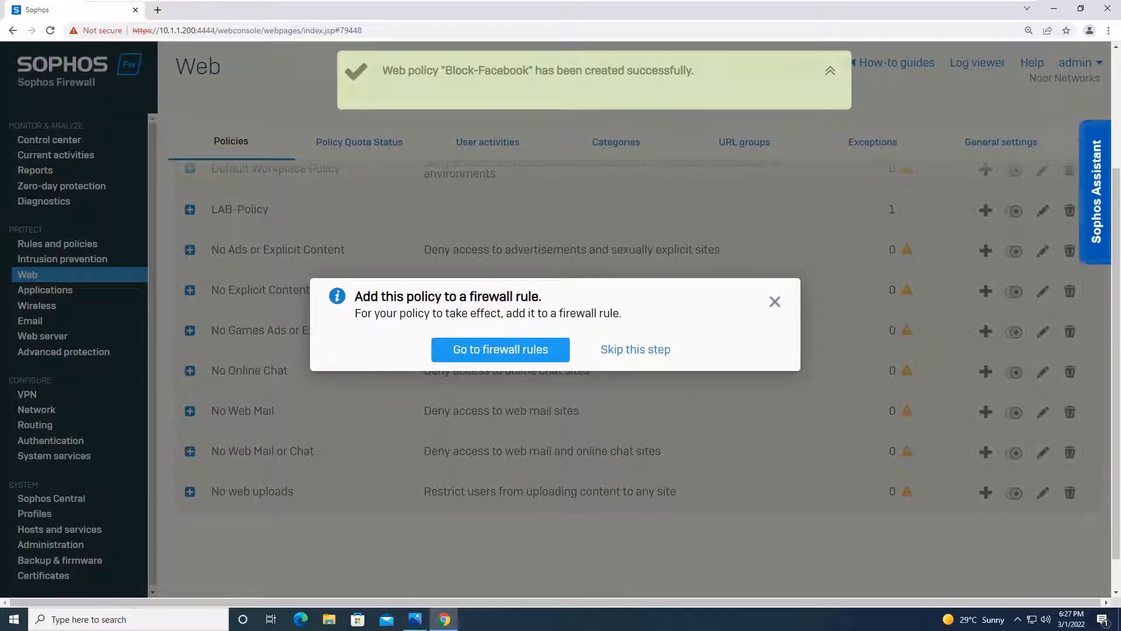
Step: In the LAN-to-WAN firewall rule's web filtering, change the web policy to Block-Facebook and save the rule
click(501, 349)
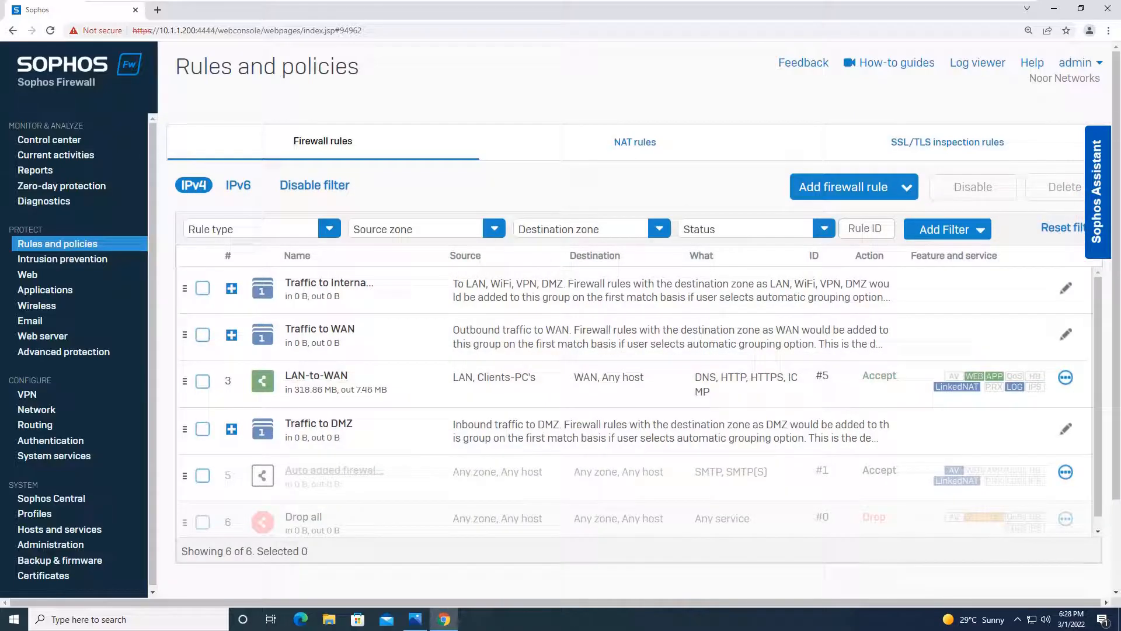
click(316, 376)
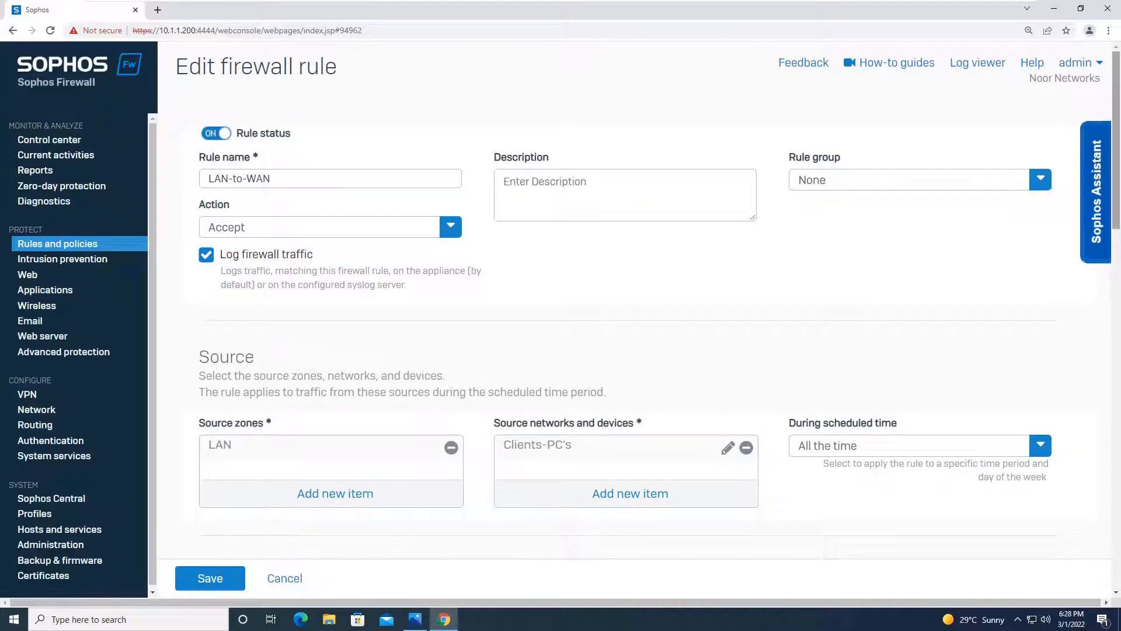
scroll(643, 327, down, 10)
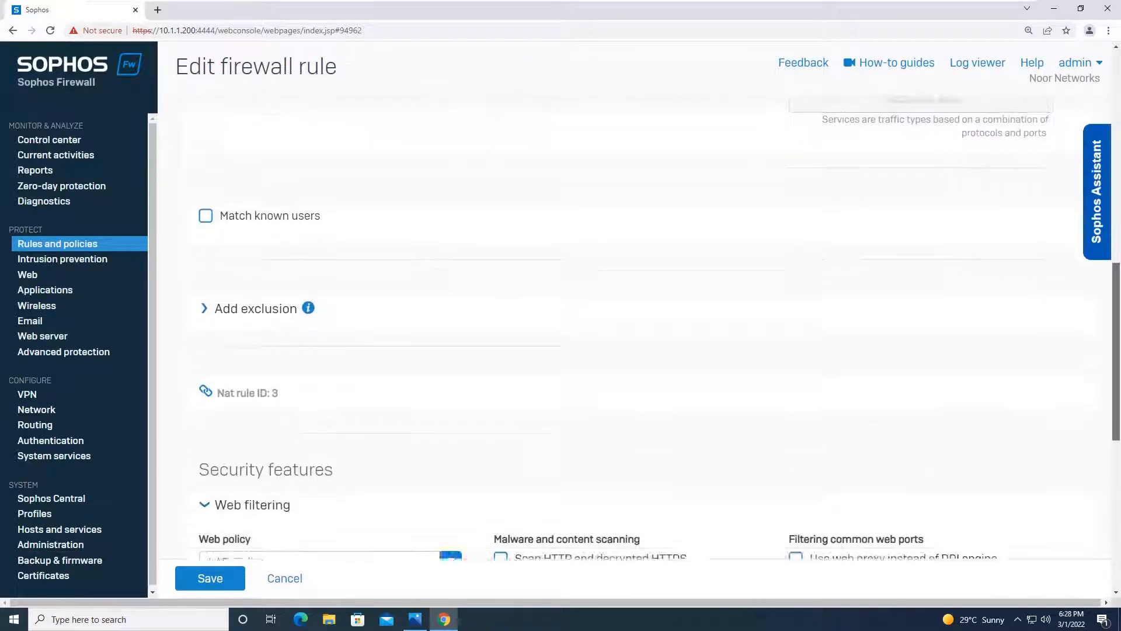
scroll(643, 327, down, 5)
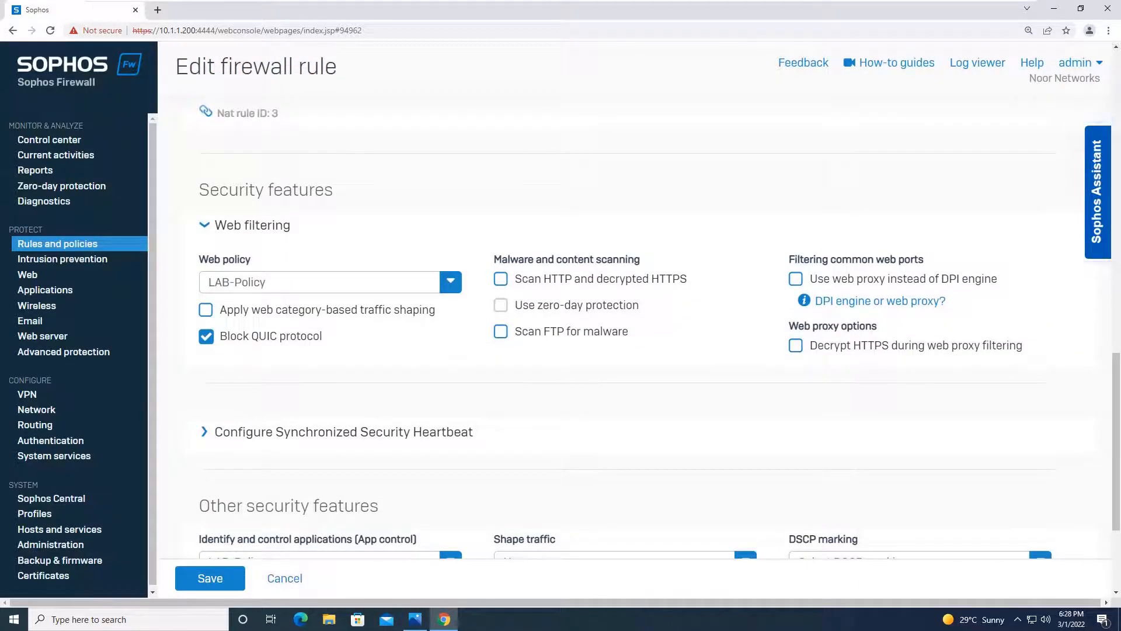
click(330, 282)
text(face)
key(BackSpace)
key(BackSpace)
key(BackSpace)
key(BackSpace)
text(block)
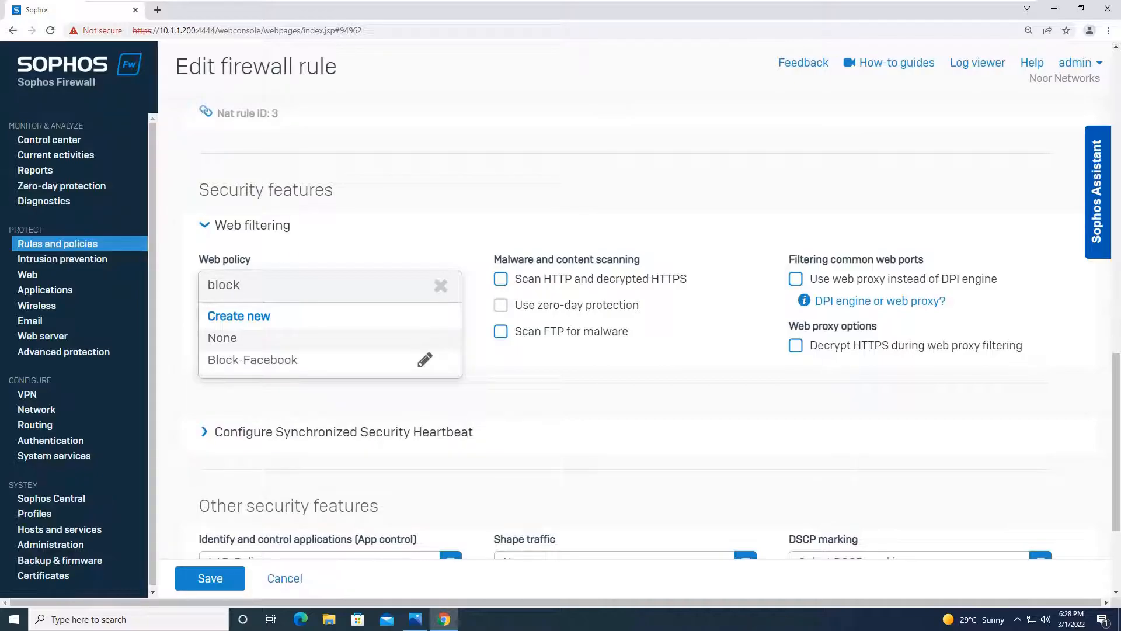
click(252, 360)
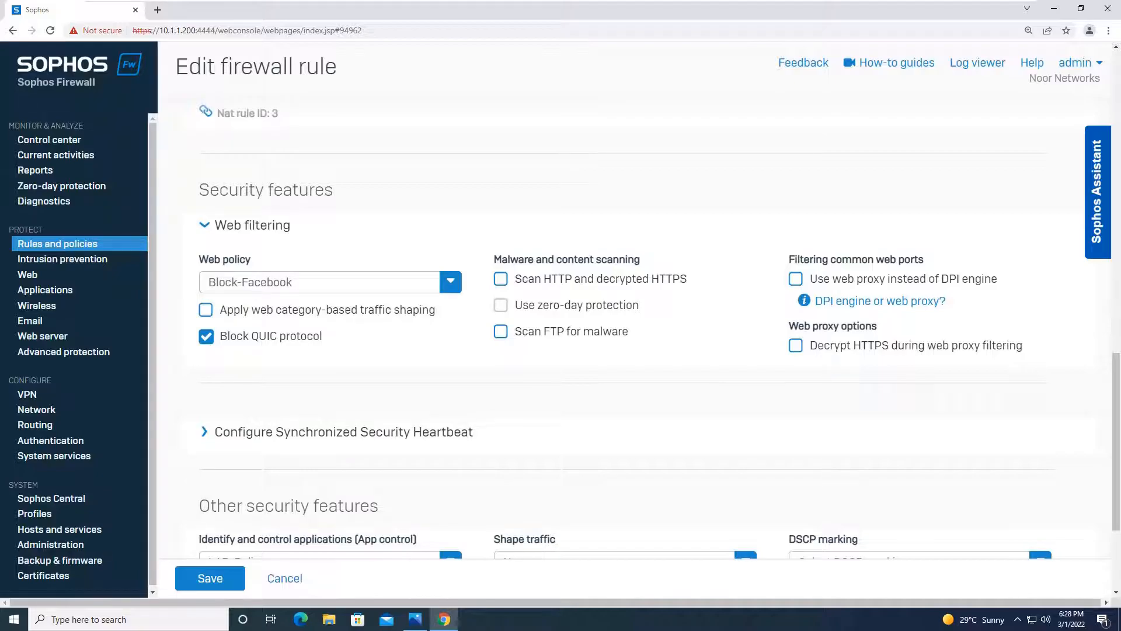
click(210, 578)
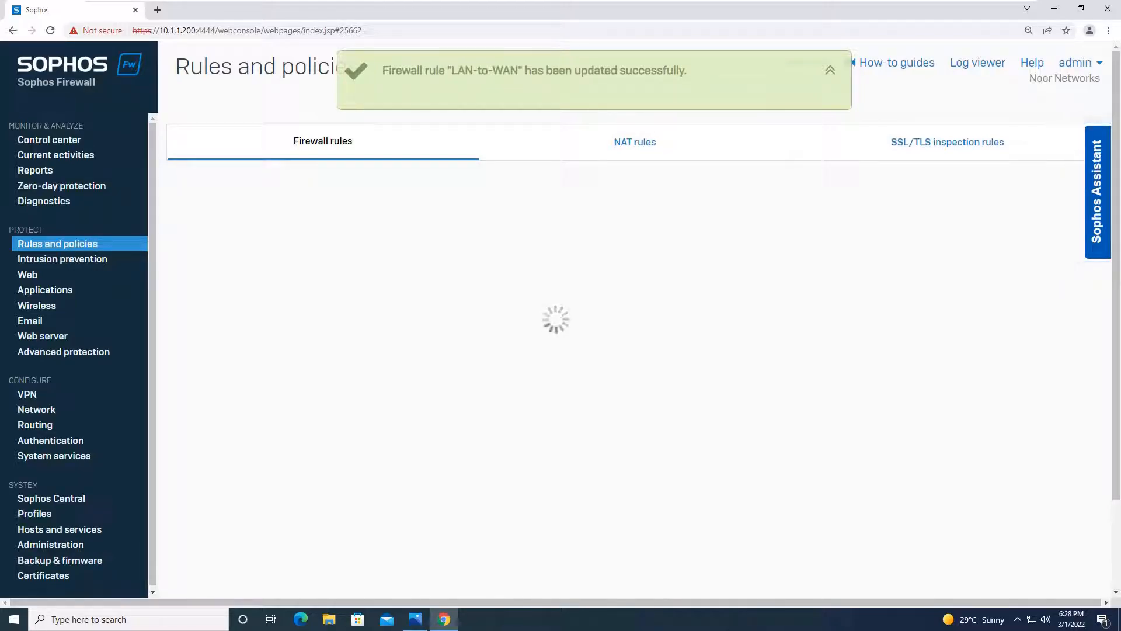
Step: Test access to facebook.com and twitter.com in a new incognito window, and close that window
click(1108, 30)
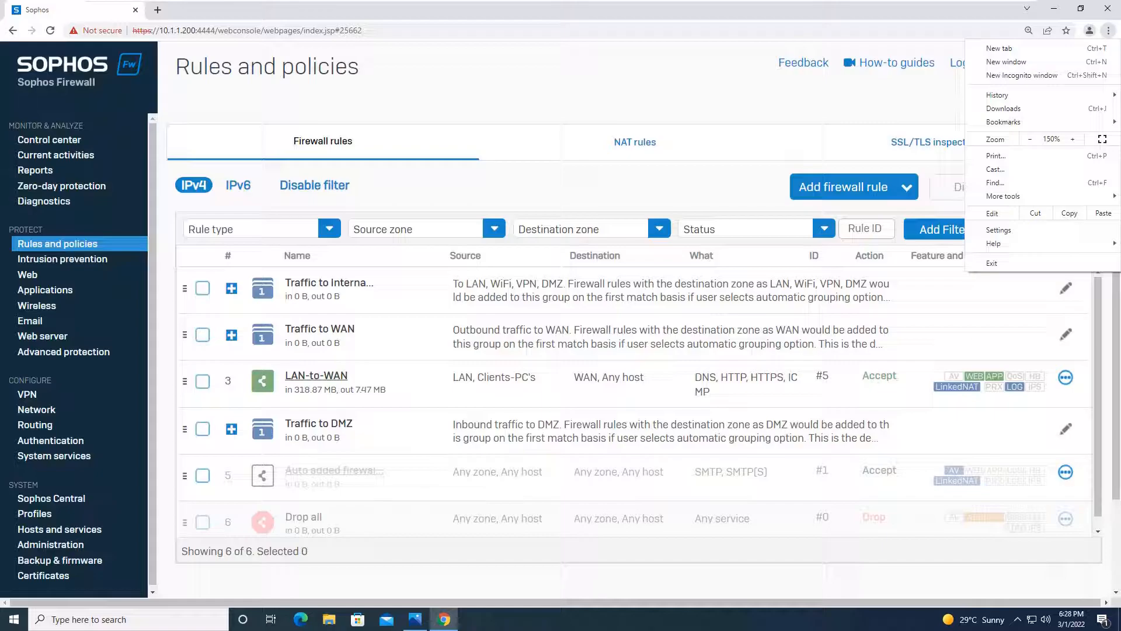
click(1022, 75)
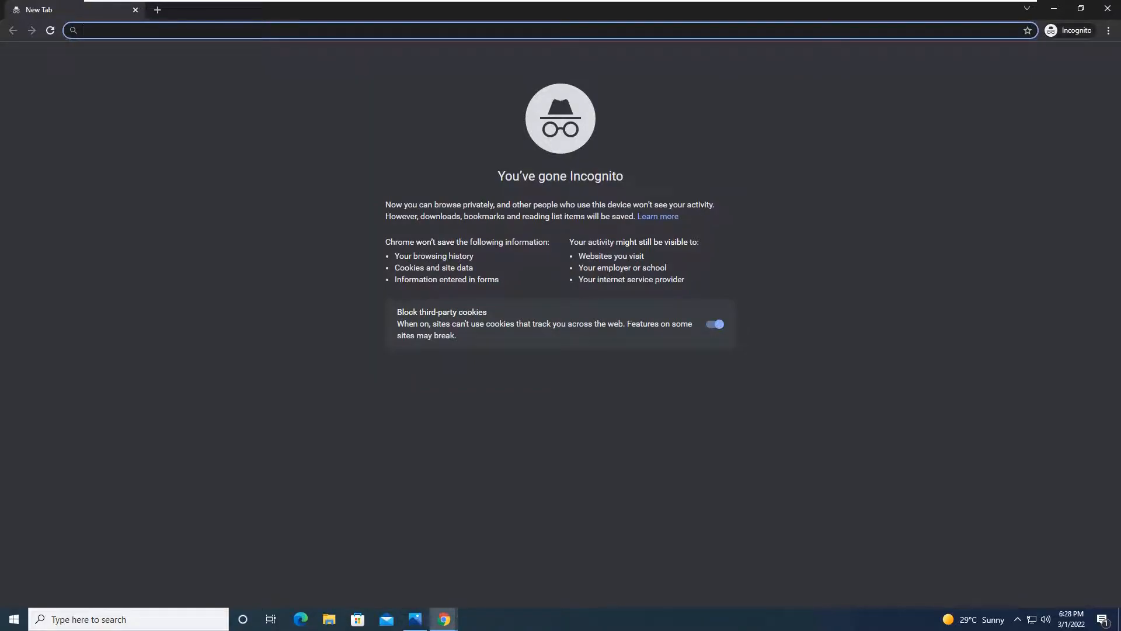
text(facebook)
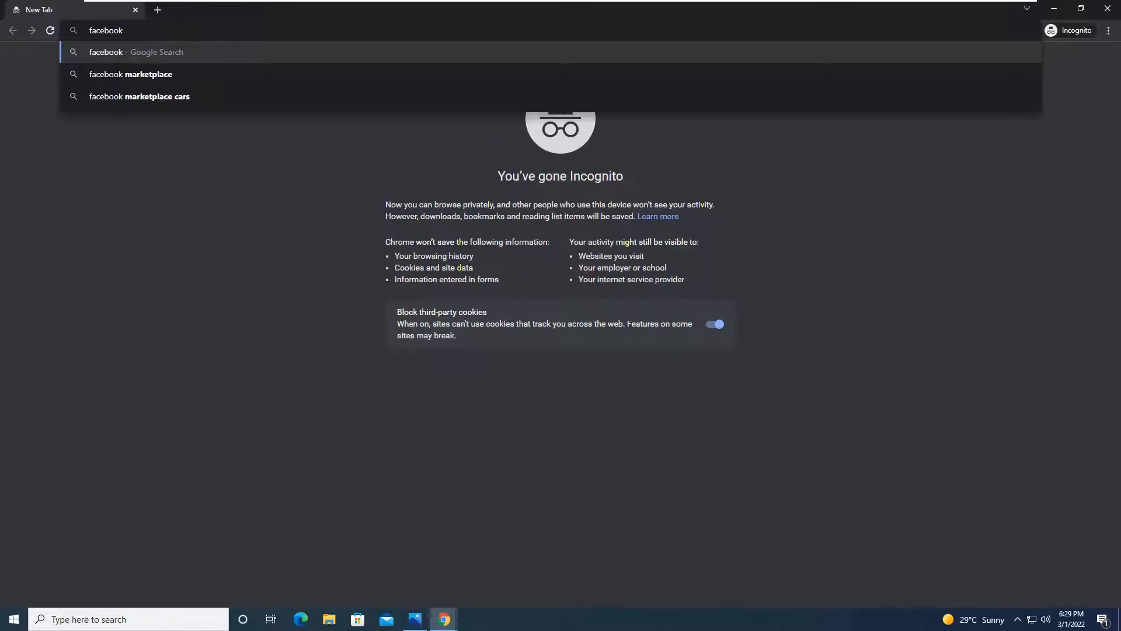
key(ctrl+Return)
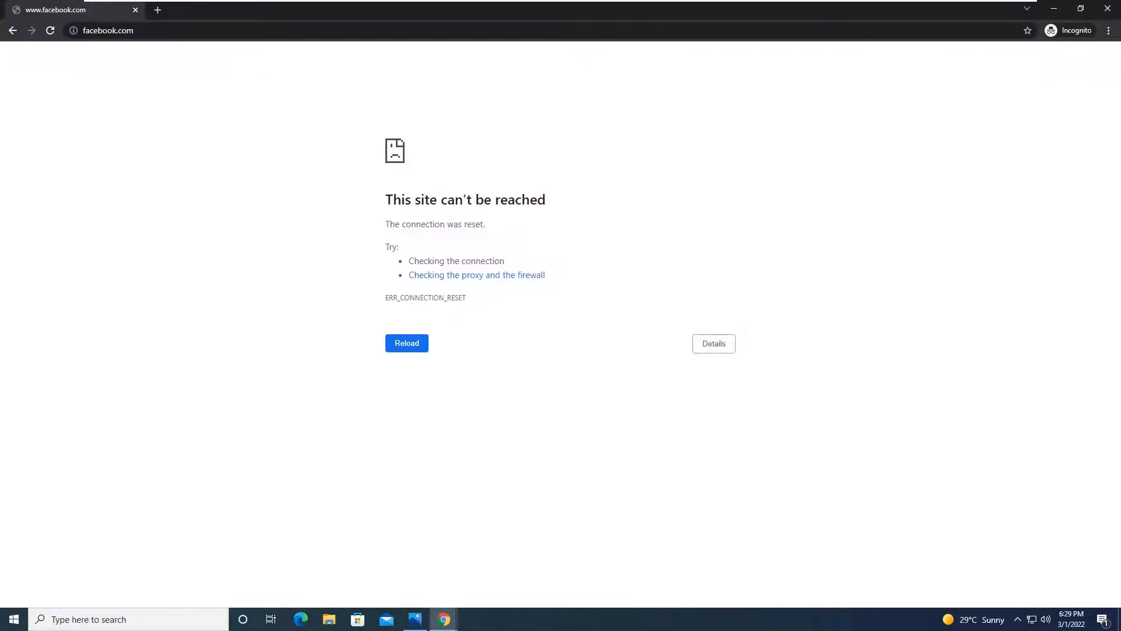
key(ctrl+l)
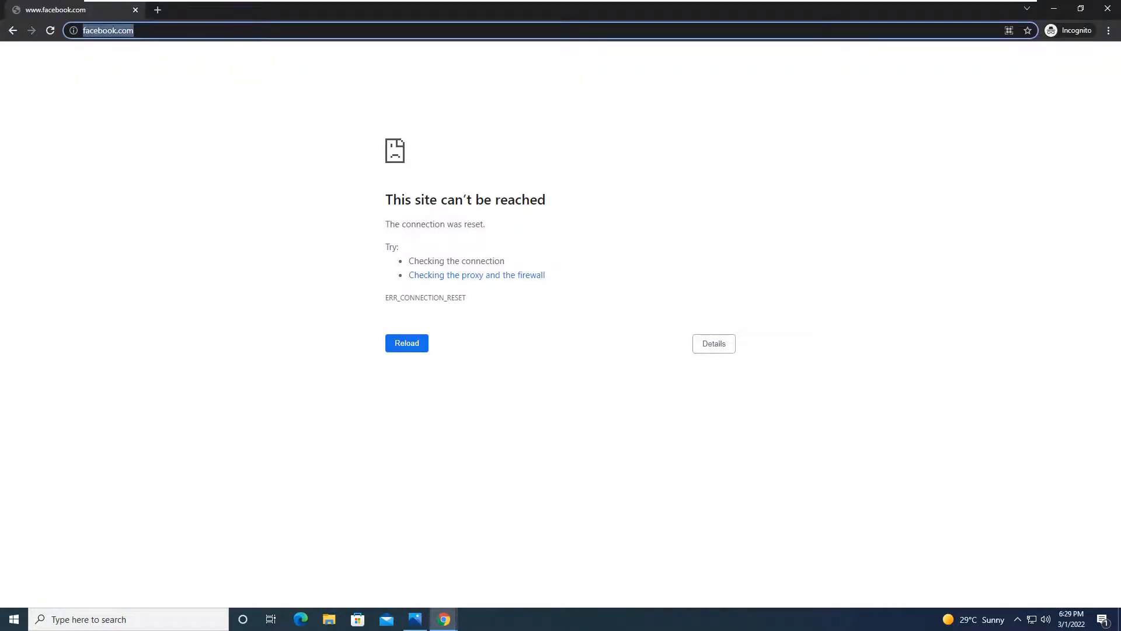
text(twitter)
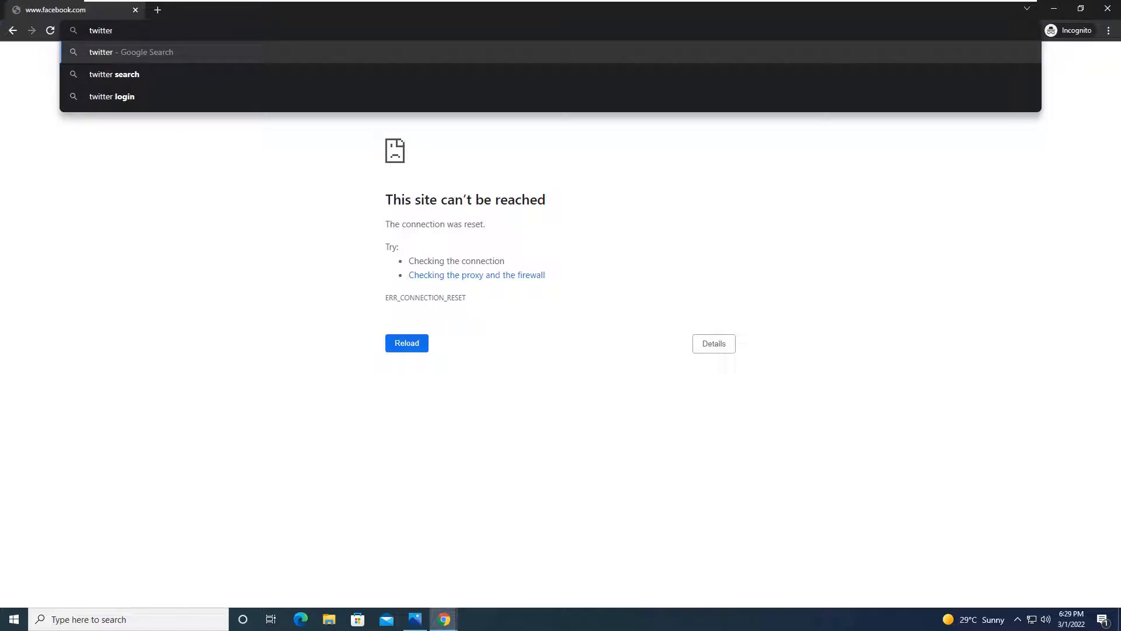
key(ctrl+Return)
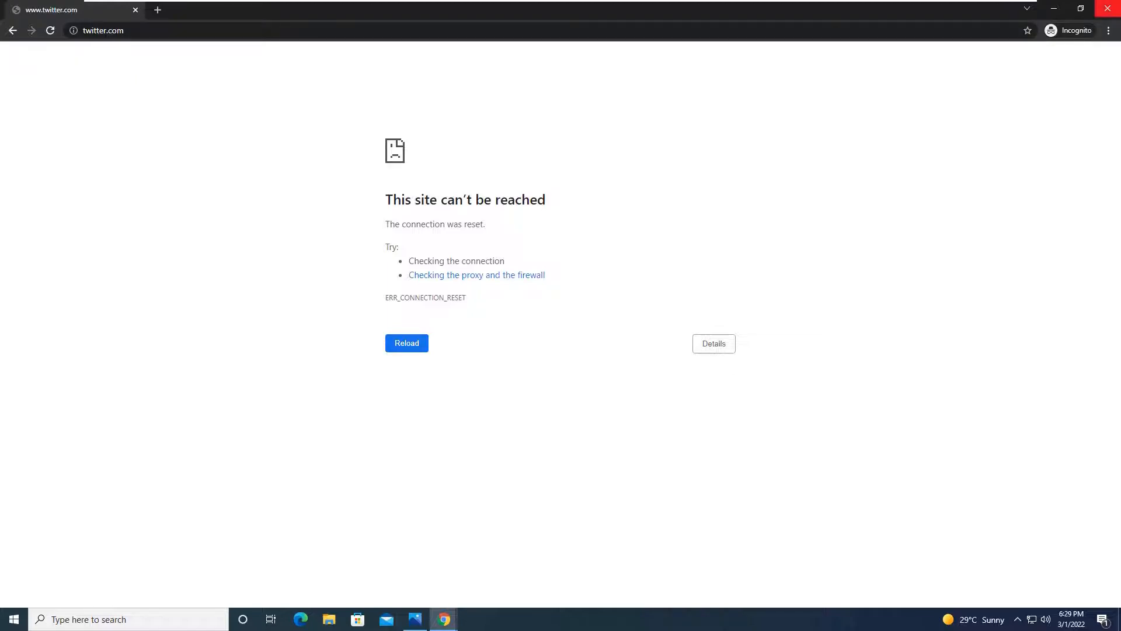
click(1108, 9)
Step: In the LAN-to-WAN firewall rule, set application control to None and save the rule
click(316, 375)
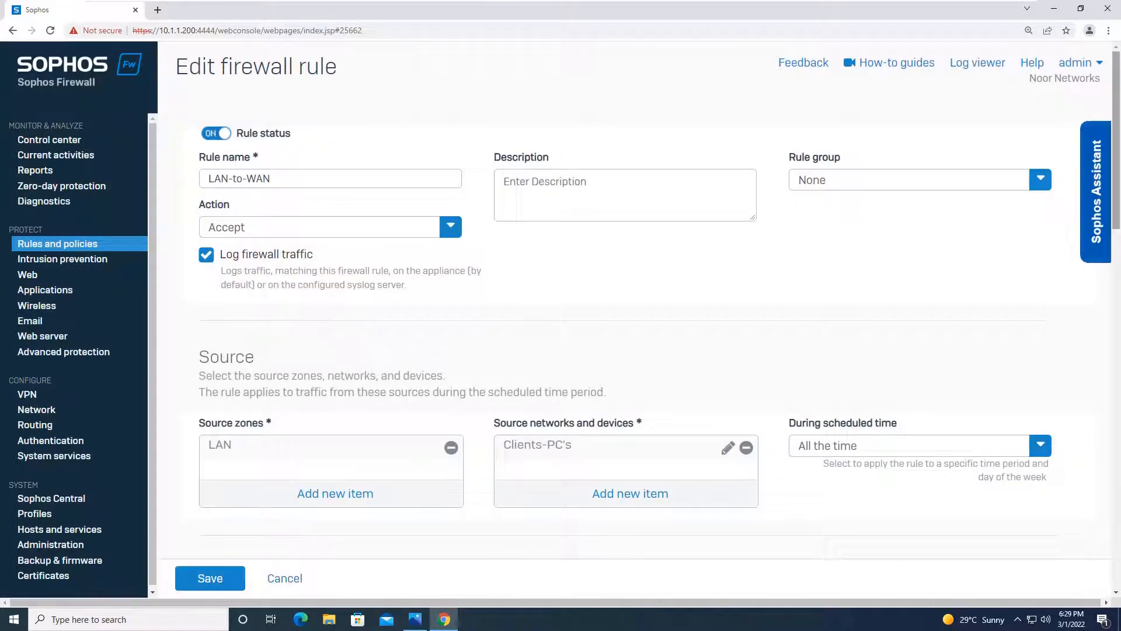
scroll(637, 327, down, 10)
scroll(637, 327, up, 5)
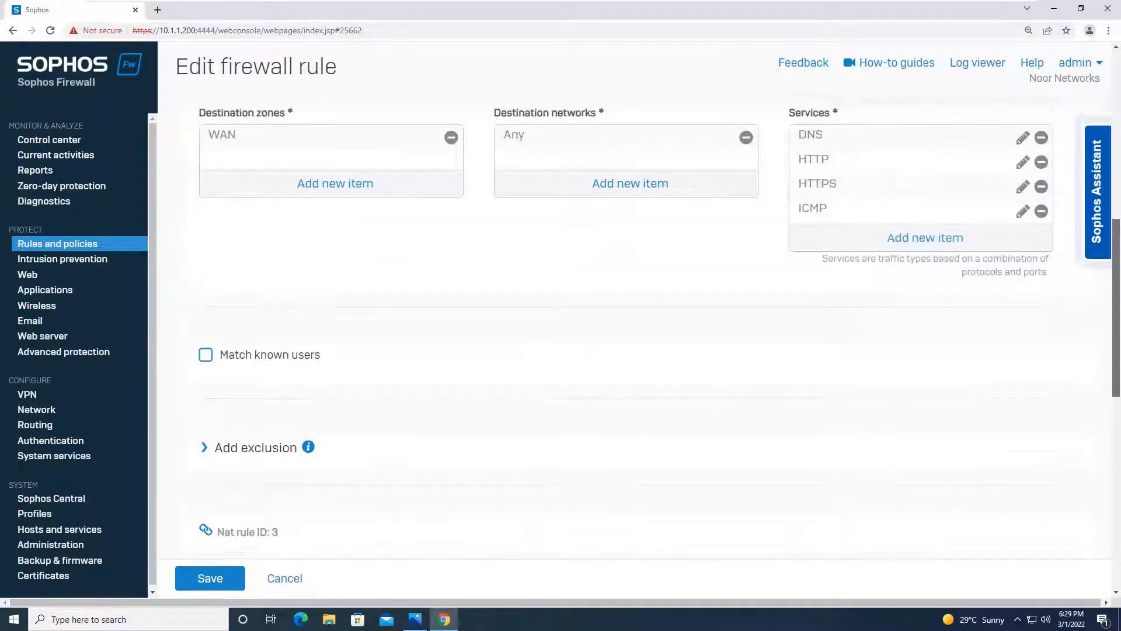
scroll(637, 328, down, 10)
drag(1116, 459, 1117, 463)
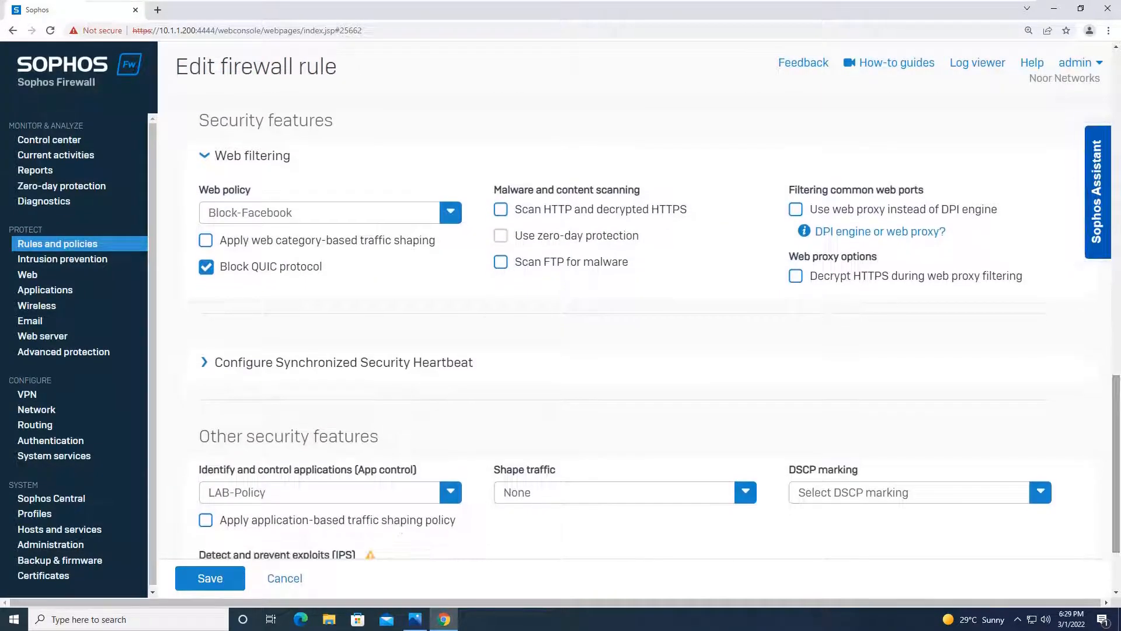
click(331, 493)
scroll(331, 492, down, 2)
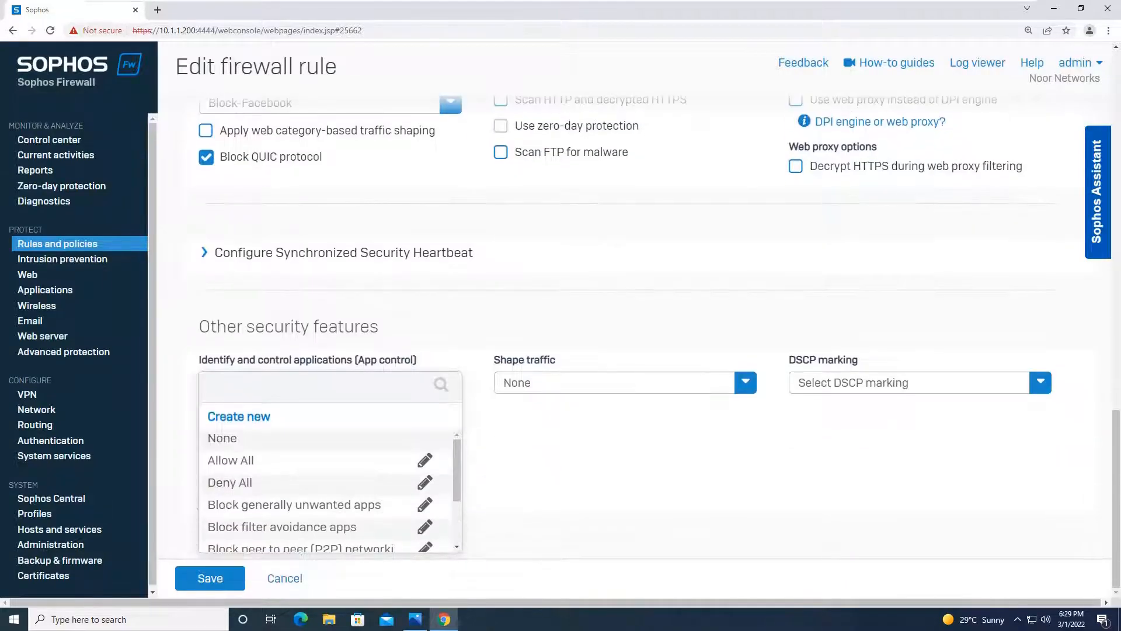
click(223, 438)
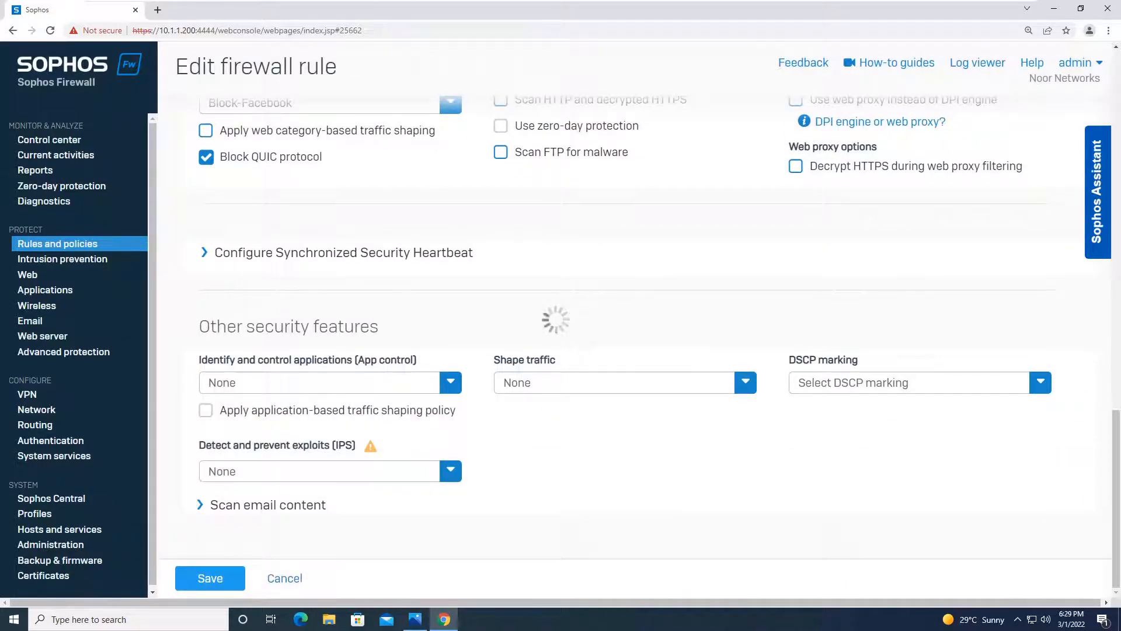
mouse_move(561, 0)
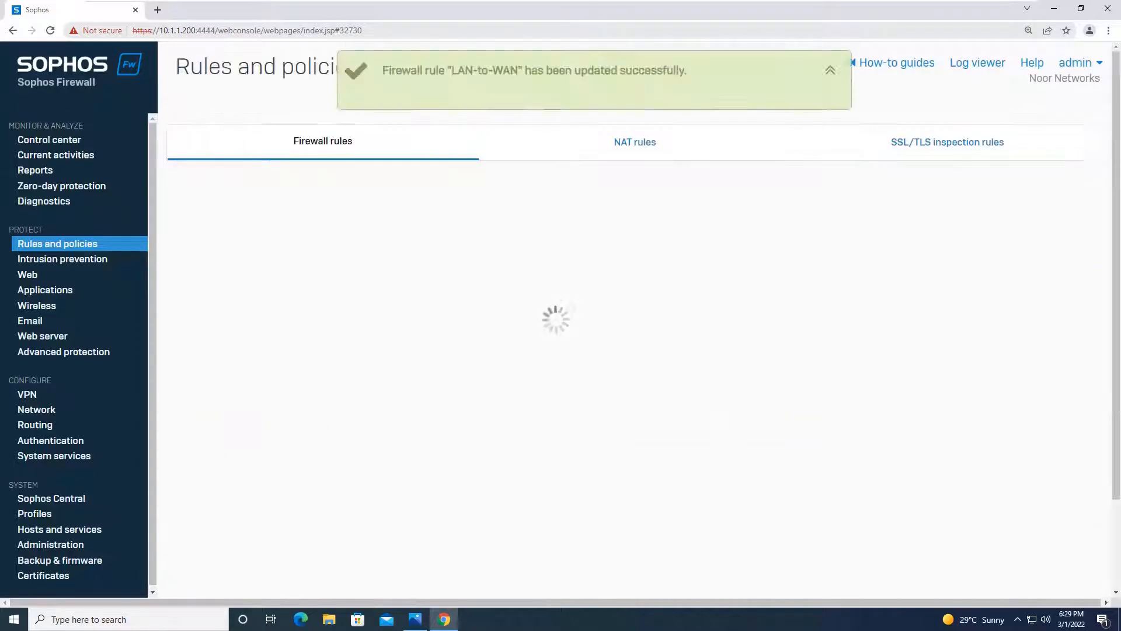
Step: Retest facebook.com in a new incognito window and expand the advanced details of the page that loads
click(1109, 30)
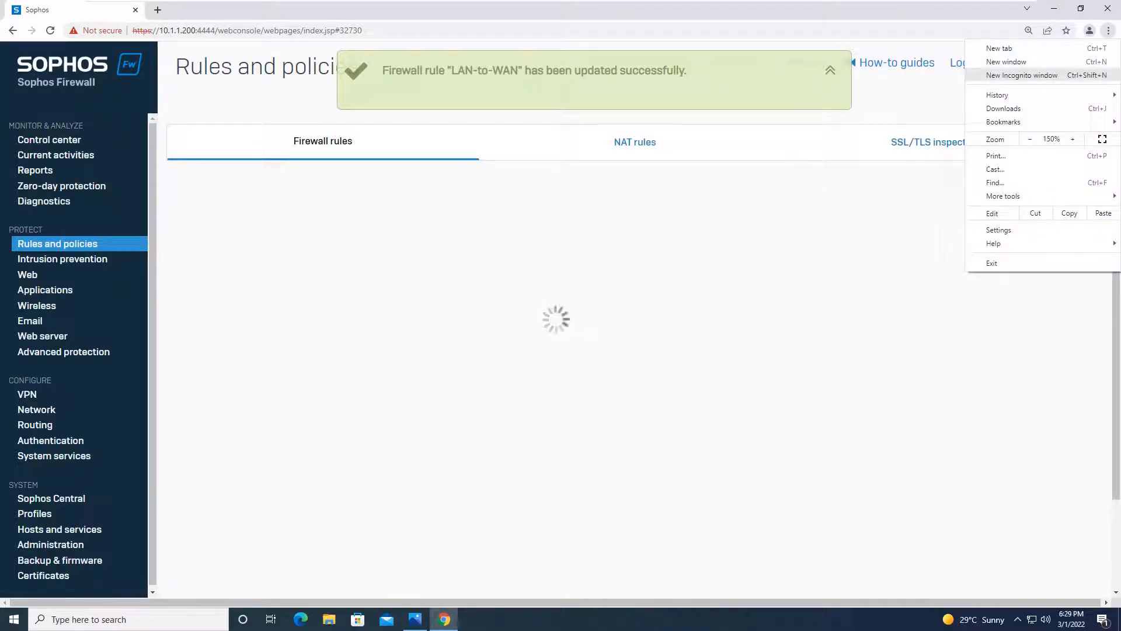
click(1022, 74)
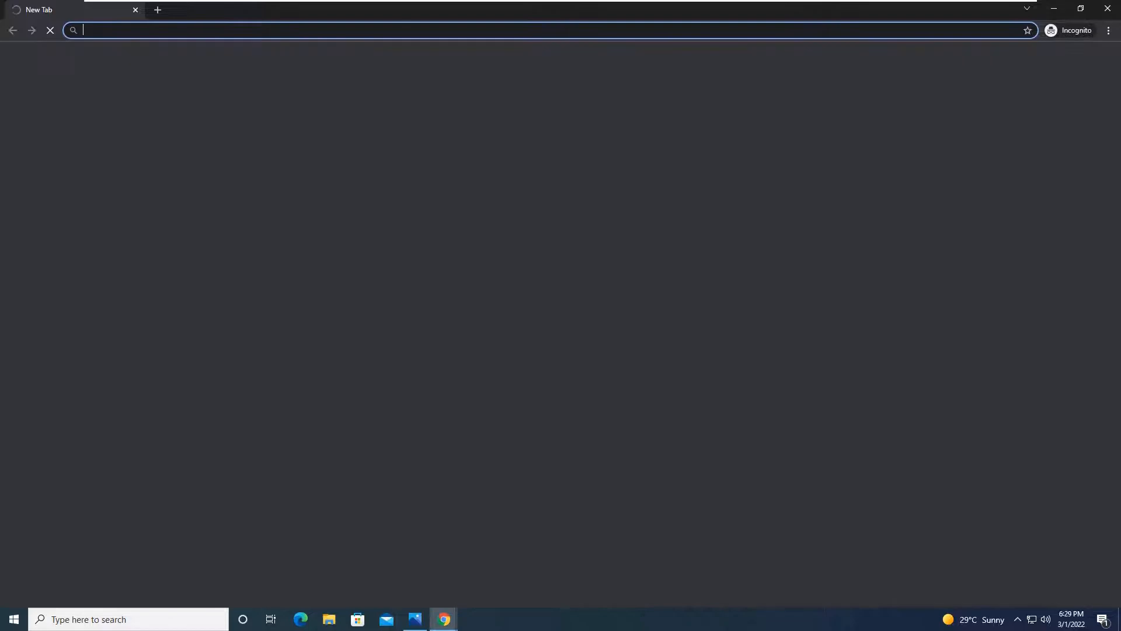
text(facebo)
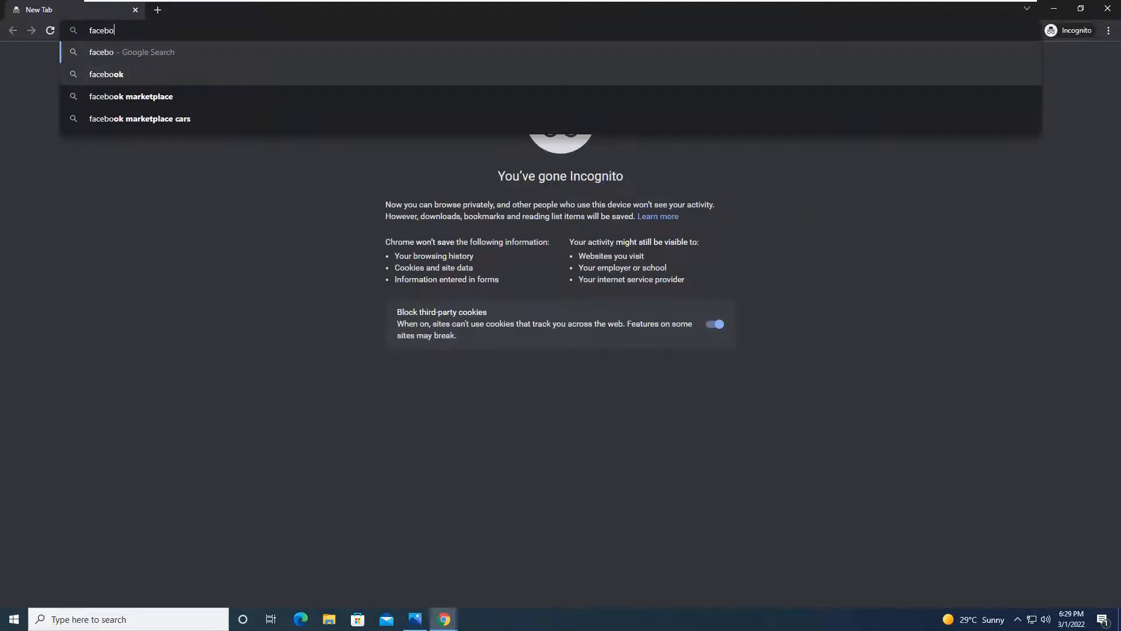
text(ok)
key(Return)
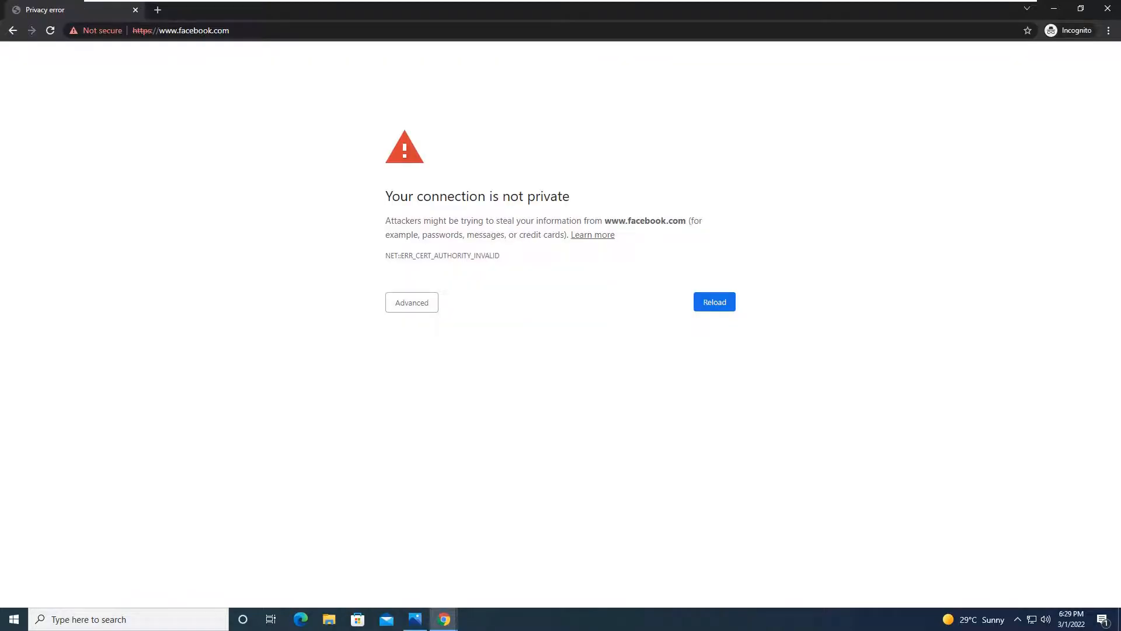
click(412, 303)
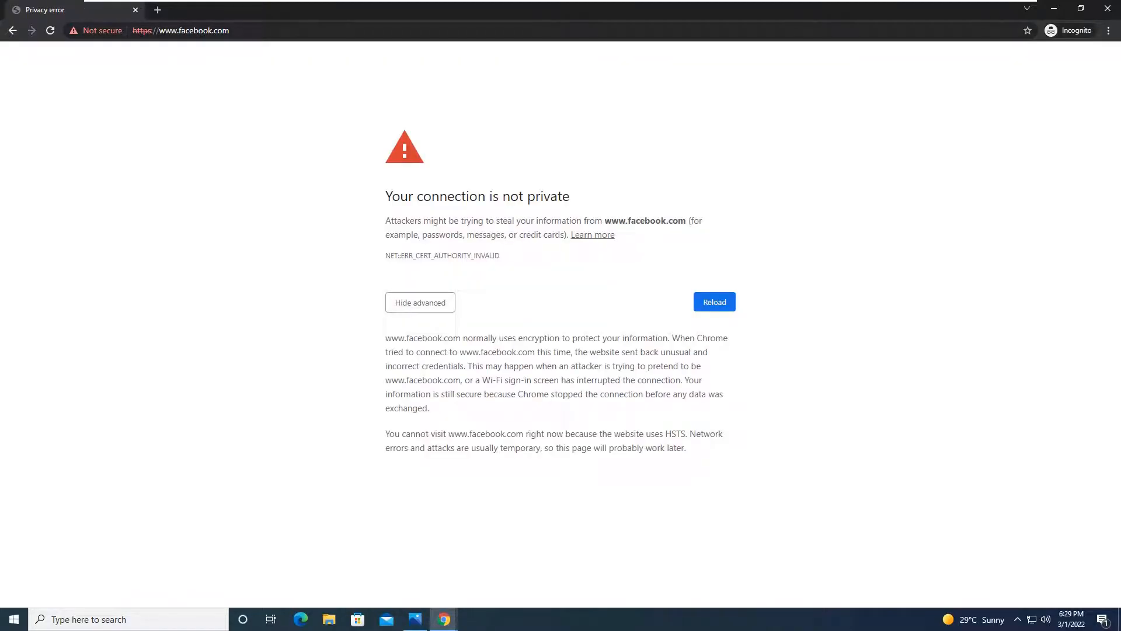
Step: Load twitter.com in the same incognito window to test its access under the Block-Facebook policy
key(ctrl+l)
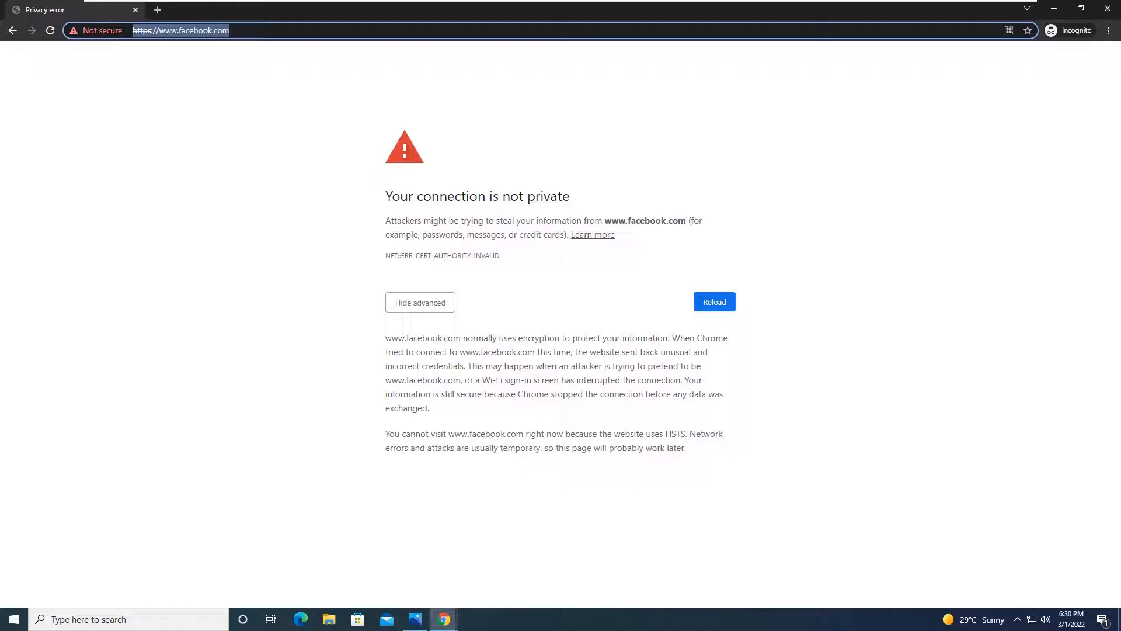
text(twitter)
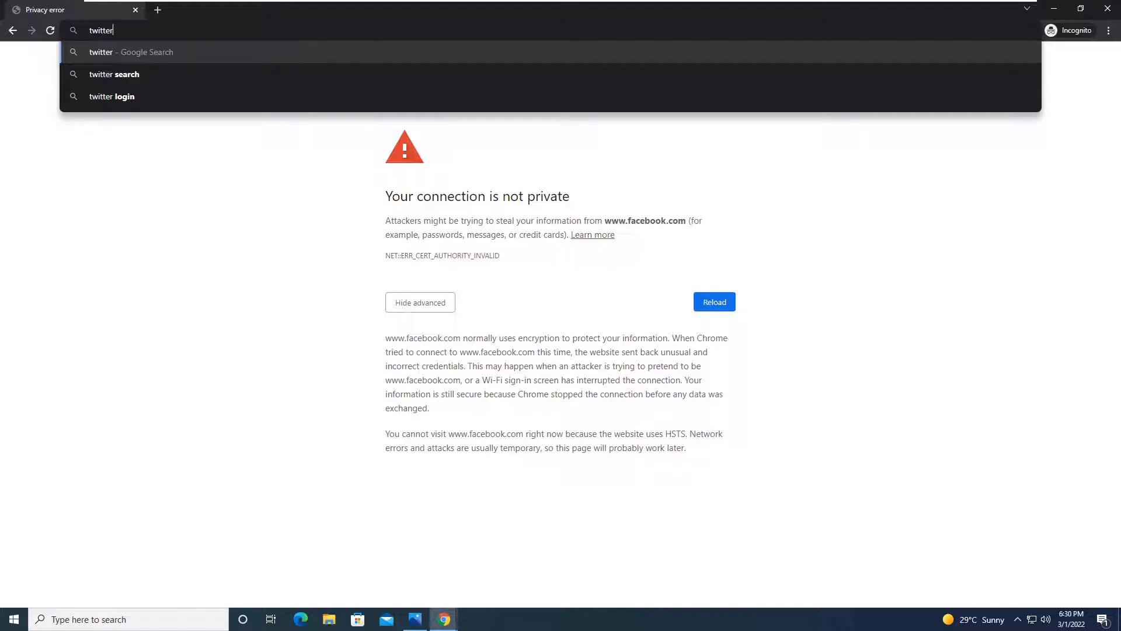
key(ctrl+Return)
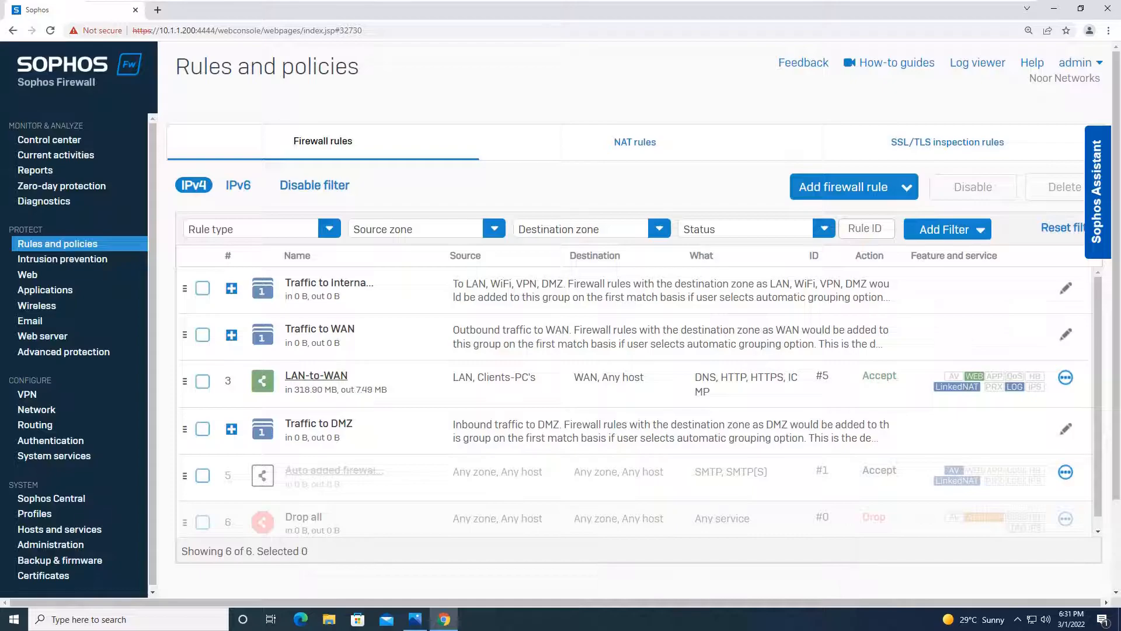
Step: View the URL category lookup in Diagnostics and the list of web policies
click(44, 201)
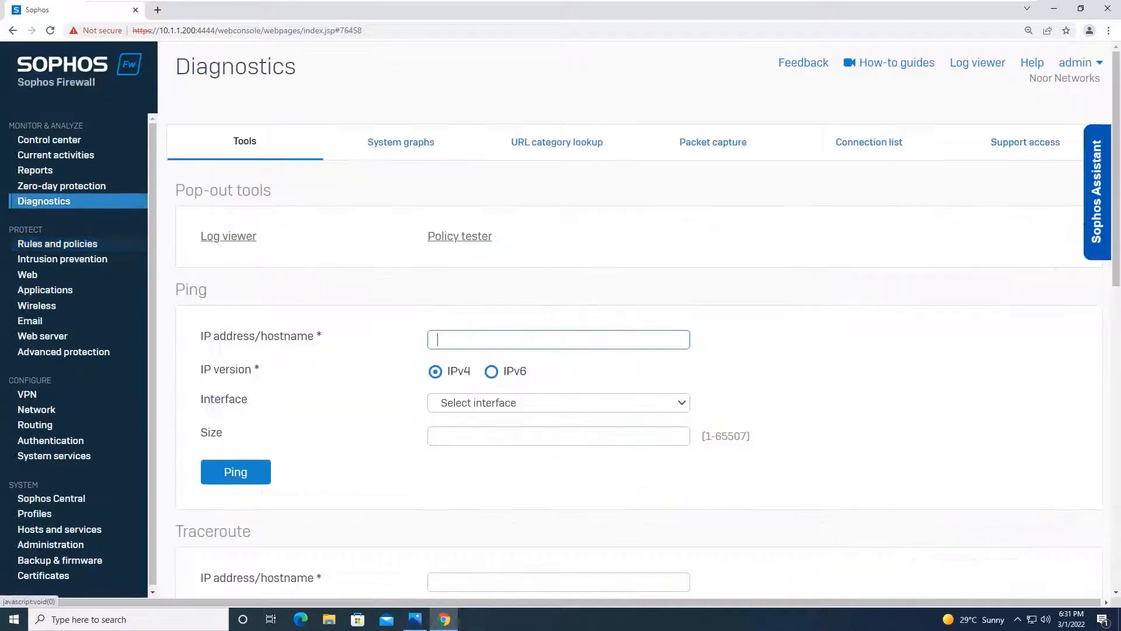
click(557, 142)
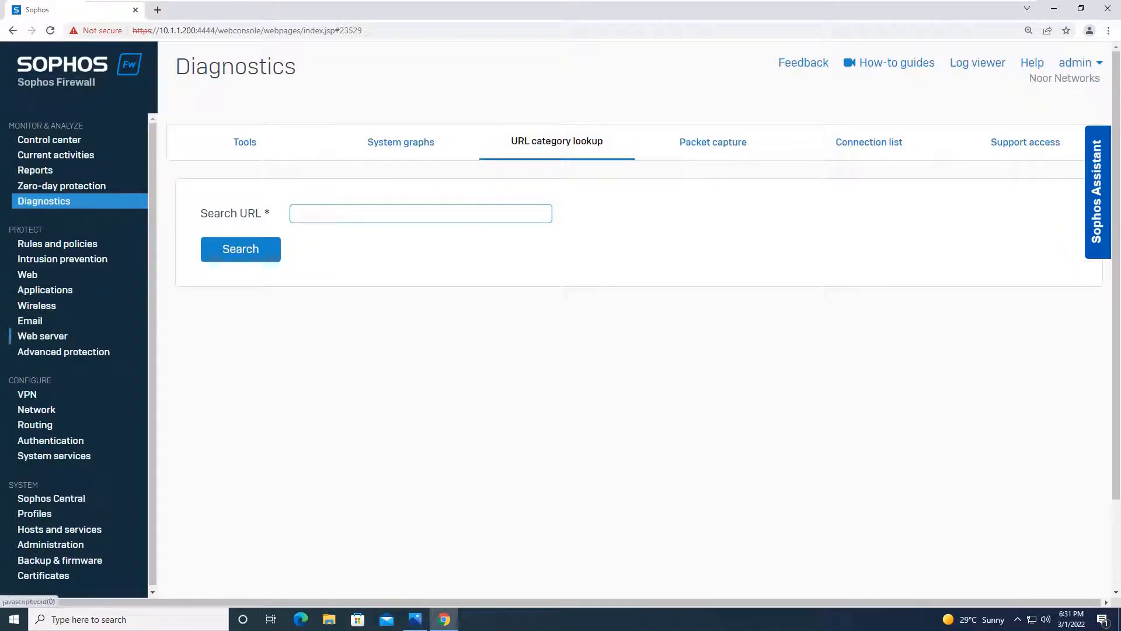
click(28, 274)
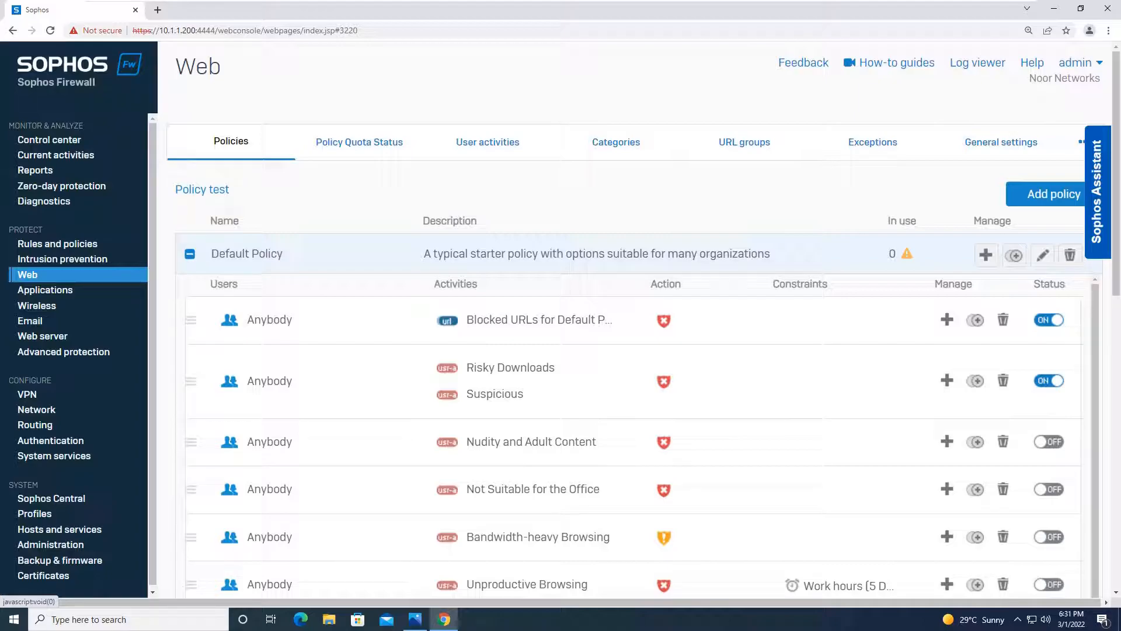
Step: Open the LAB-Policy application filter and start adding a policy rule to it
click(75, 290)
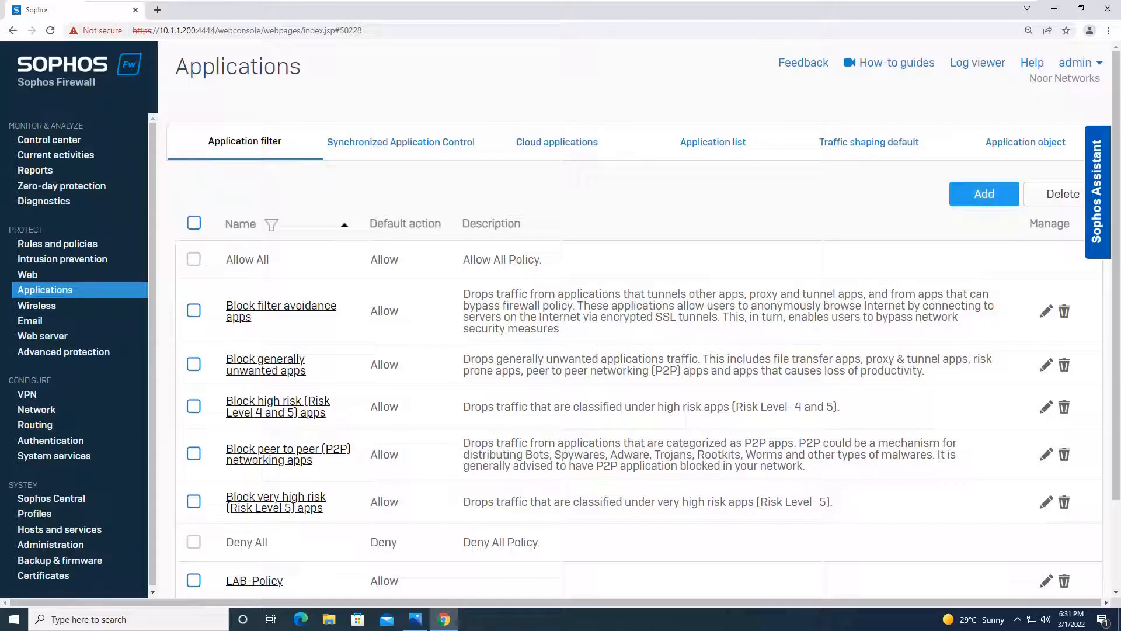
click(254, 581)
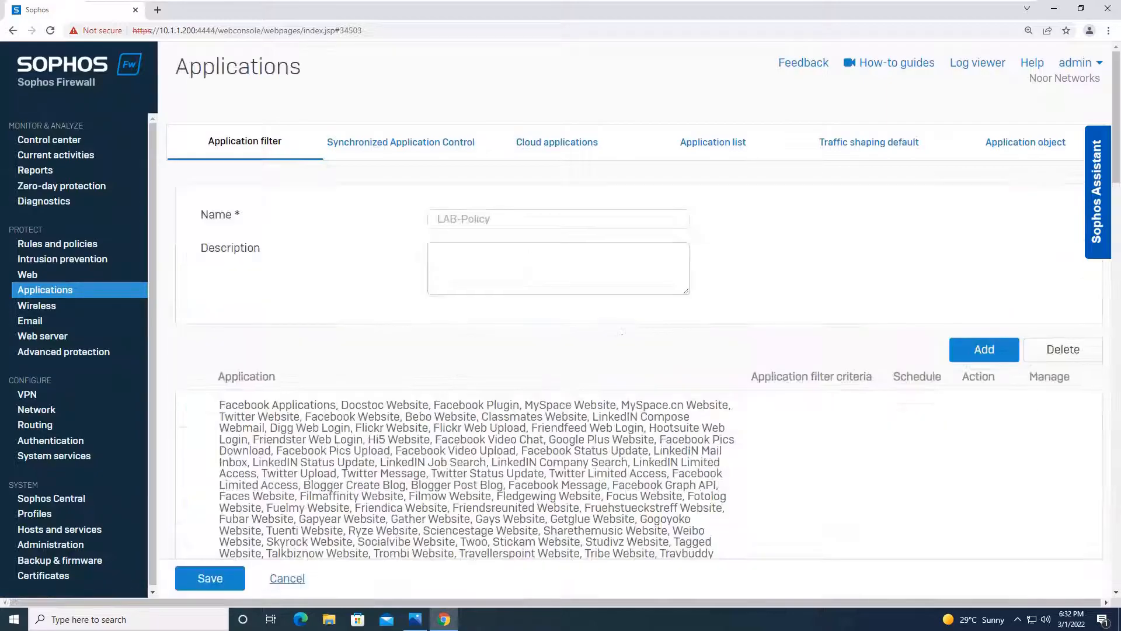
click(984, 350)
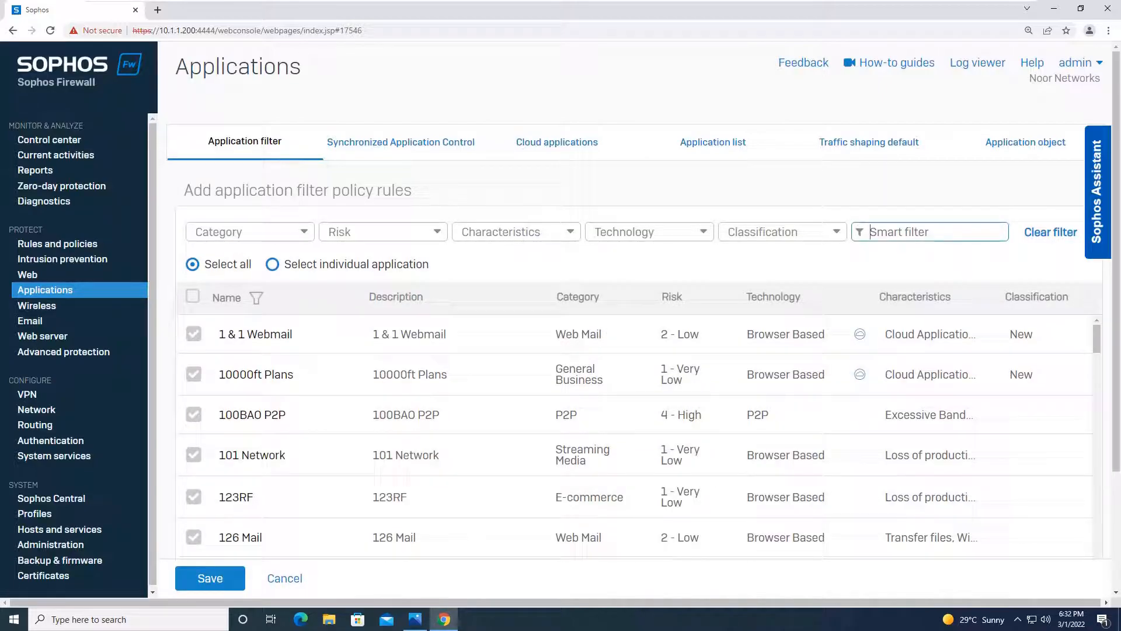
Step: Switch the new rule to individual application selection, filter names containing "facebook", and select all matching applications
click(272, 265)
click(256, 298)
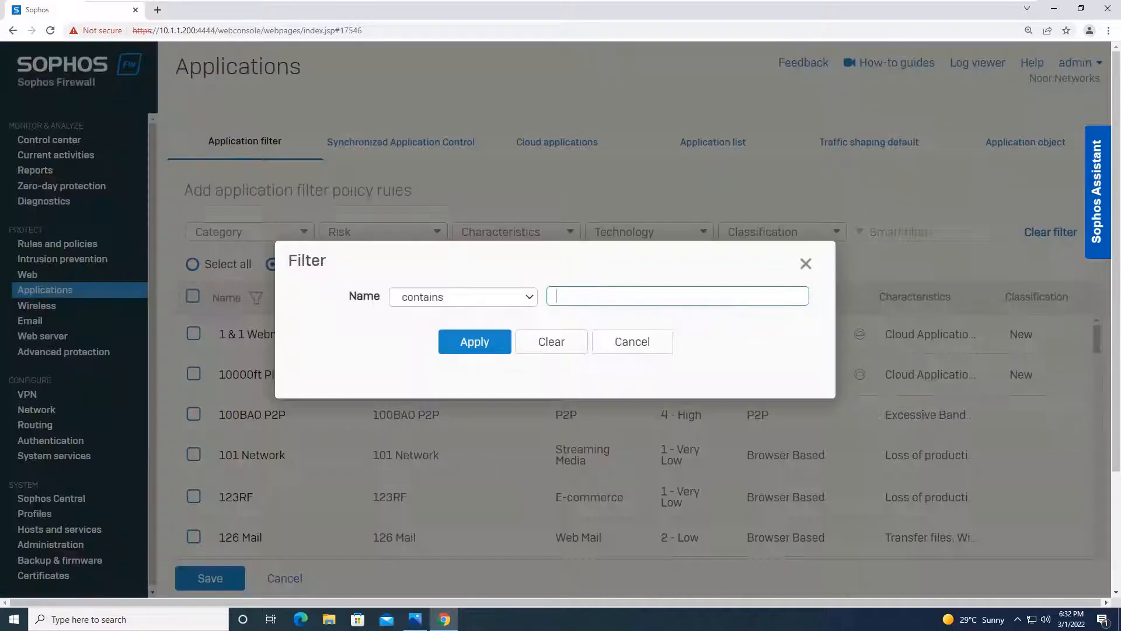
text(facebook)
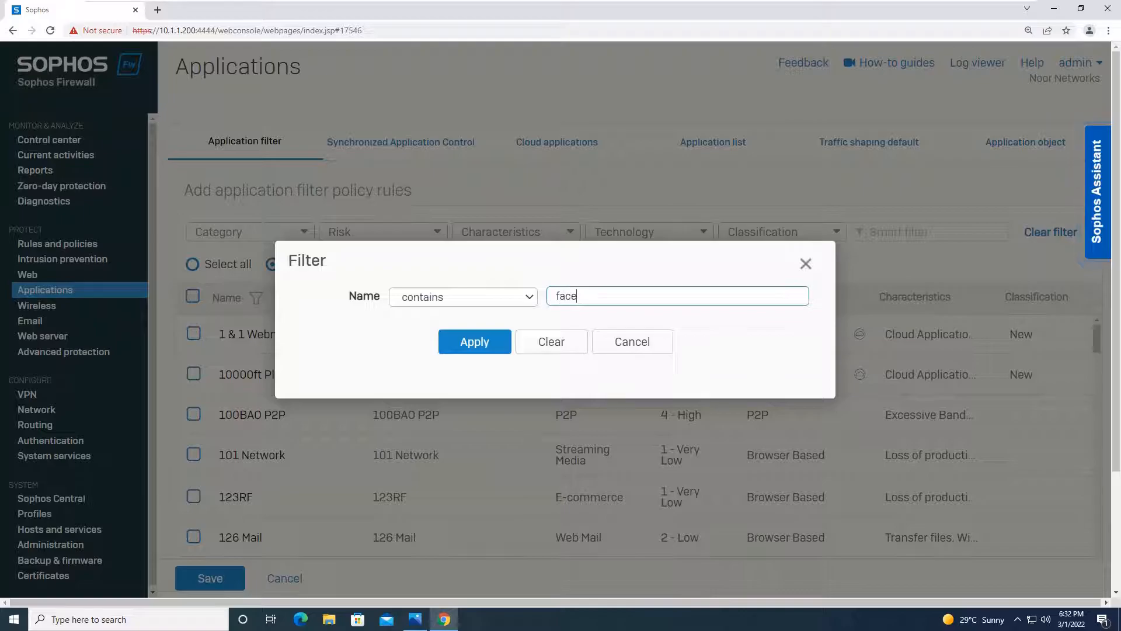
key(Return)
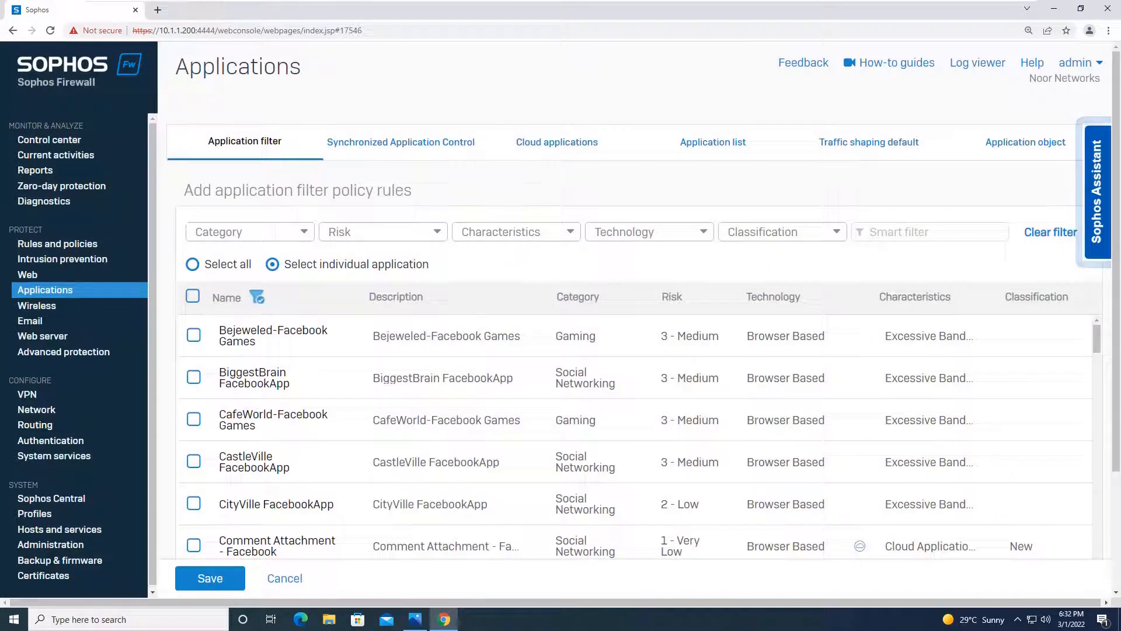
click(193, 296)
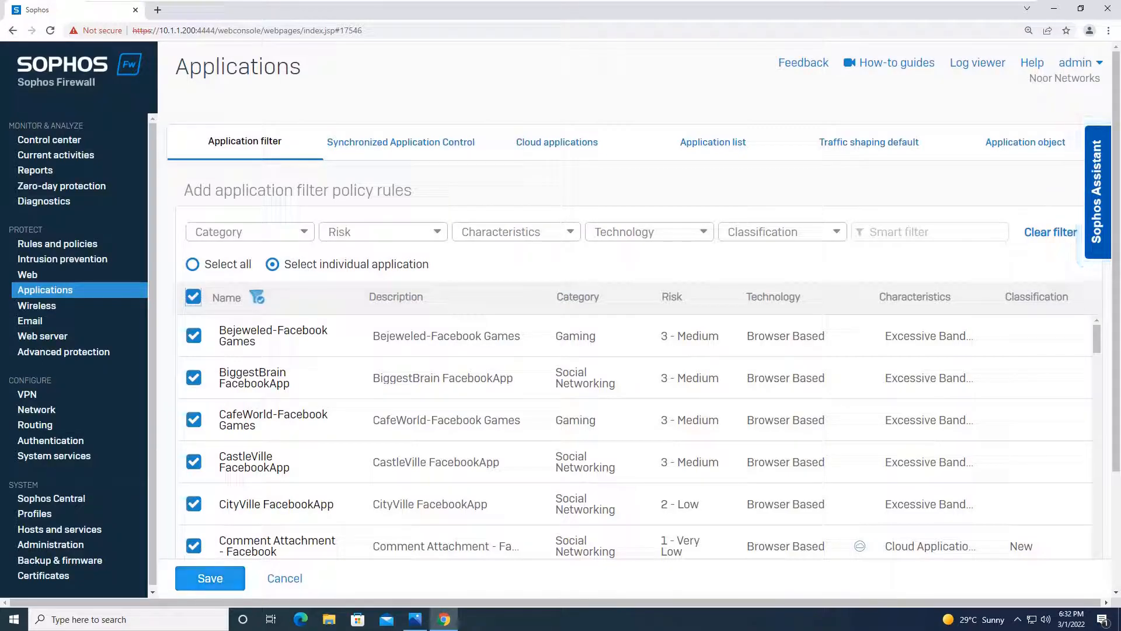